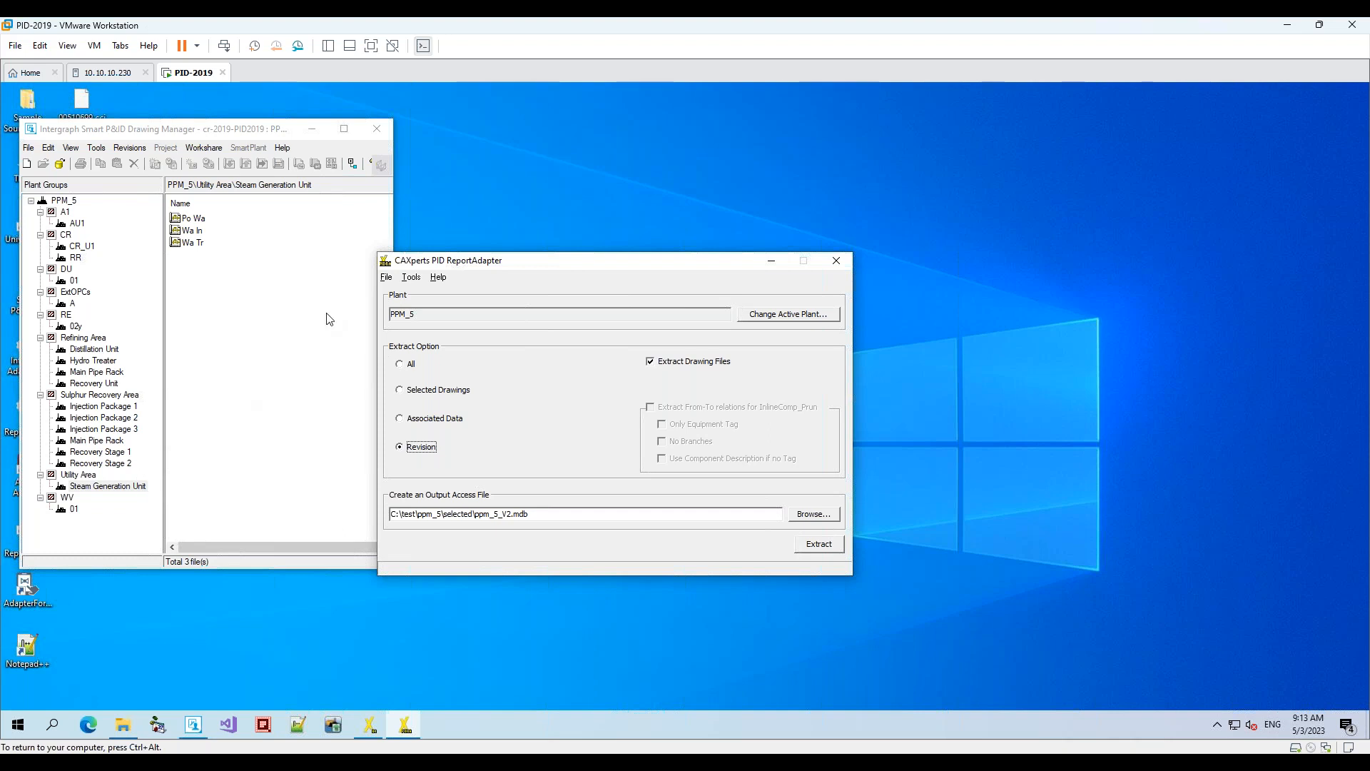
# Set the extract option to Selected Drawings and start the extraction to open the drawing selection
pyautogui.moveTo(593, 269); pyautogui.dragTo(620, 270)
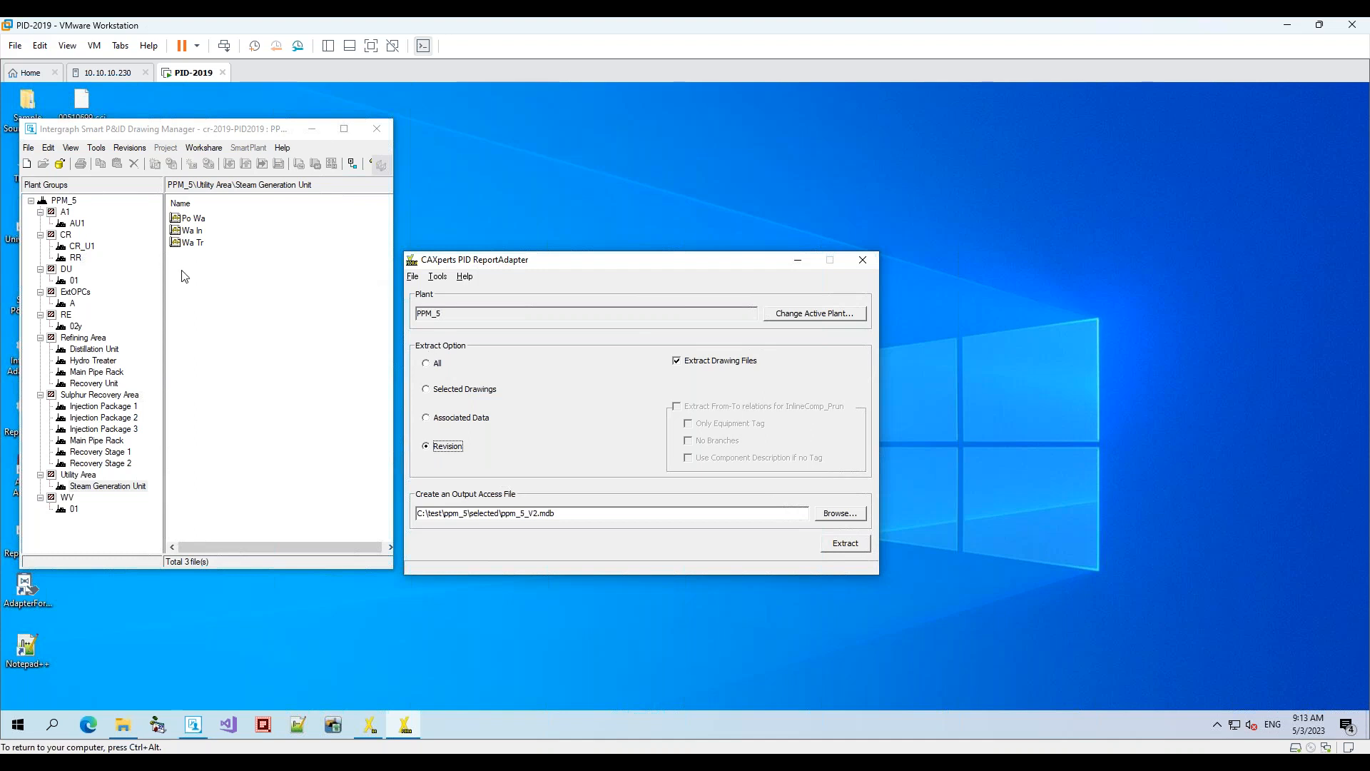
pyautogui.click(427, 365)
pyautogui.click(428, 392)
pyautogui.click(429, 422)
pyautogui.click(429, 391)
pyautogui.click(841, 545)
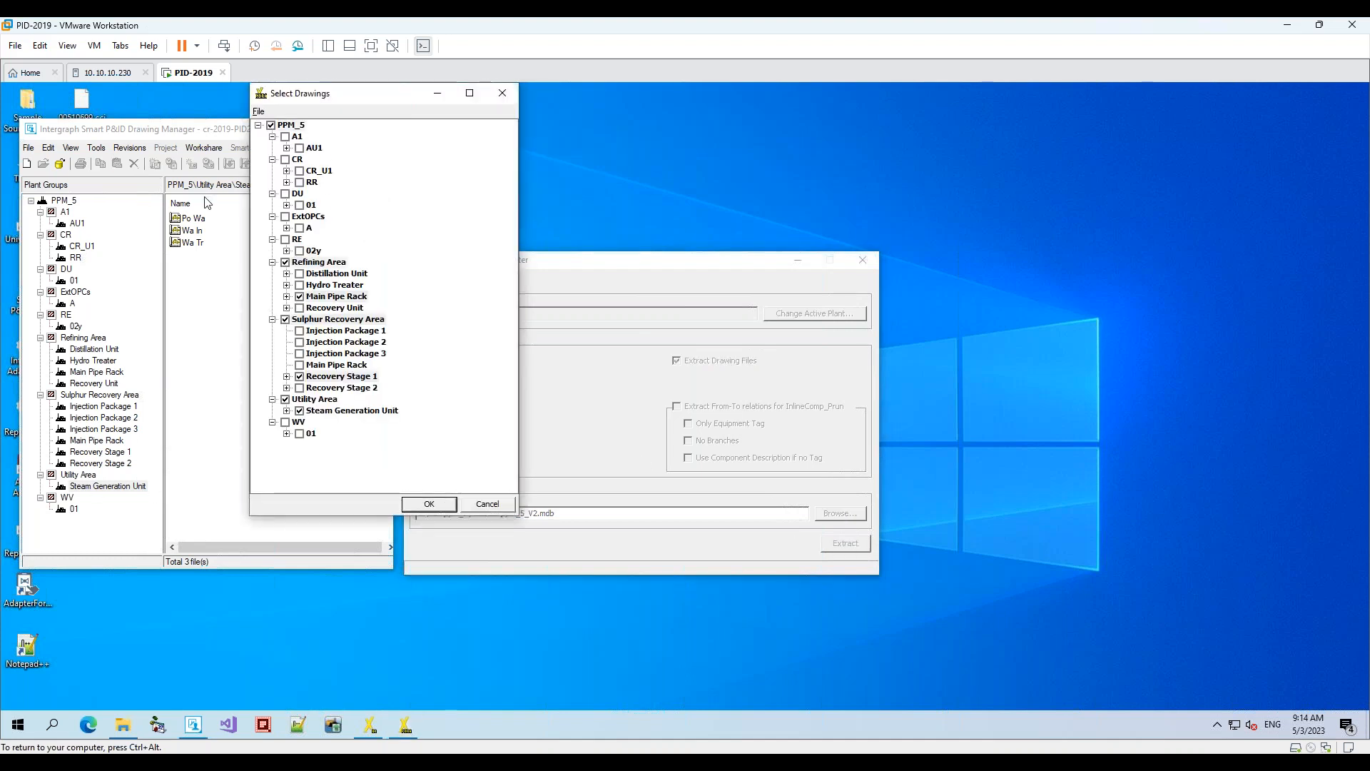
# Try out ticking fw_1 and fw_2 under Main Pipe Rack, and cancel the drawing selection
pyautogui.click(287, 297)
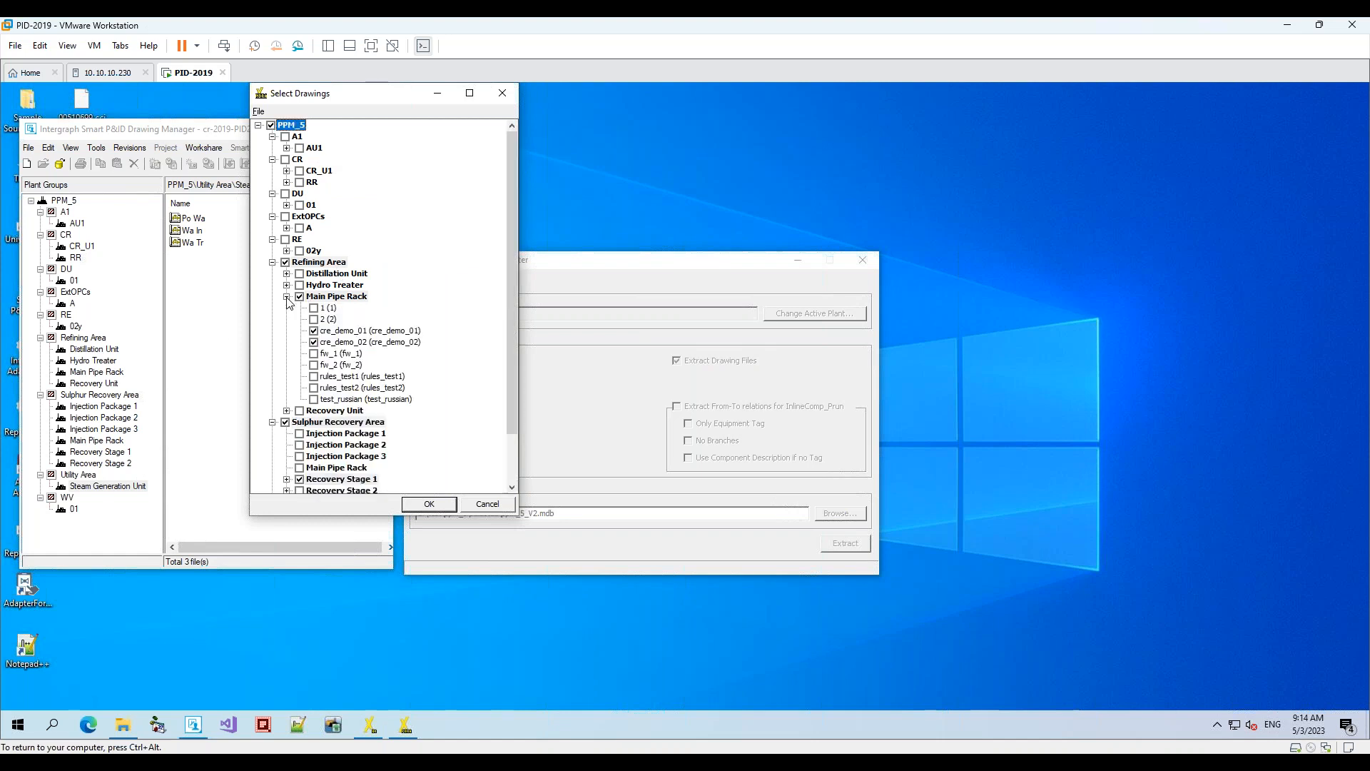
pyautogui.click(314, 365)
pyautogui.click(314, 365)
pyautogui.click(314, 354)
pyautogui.click(488, 504)
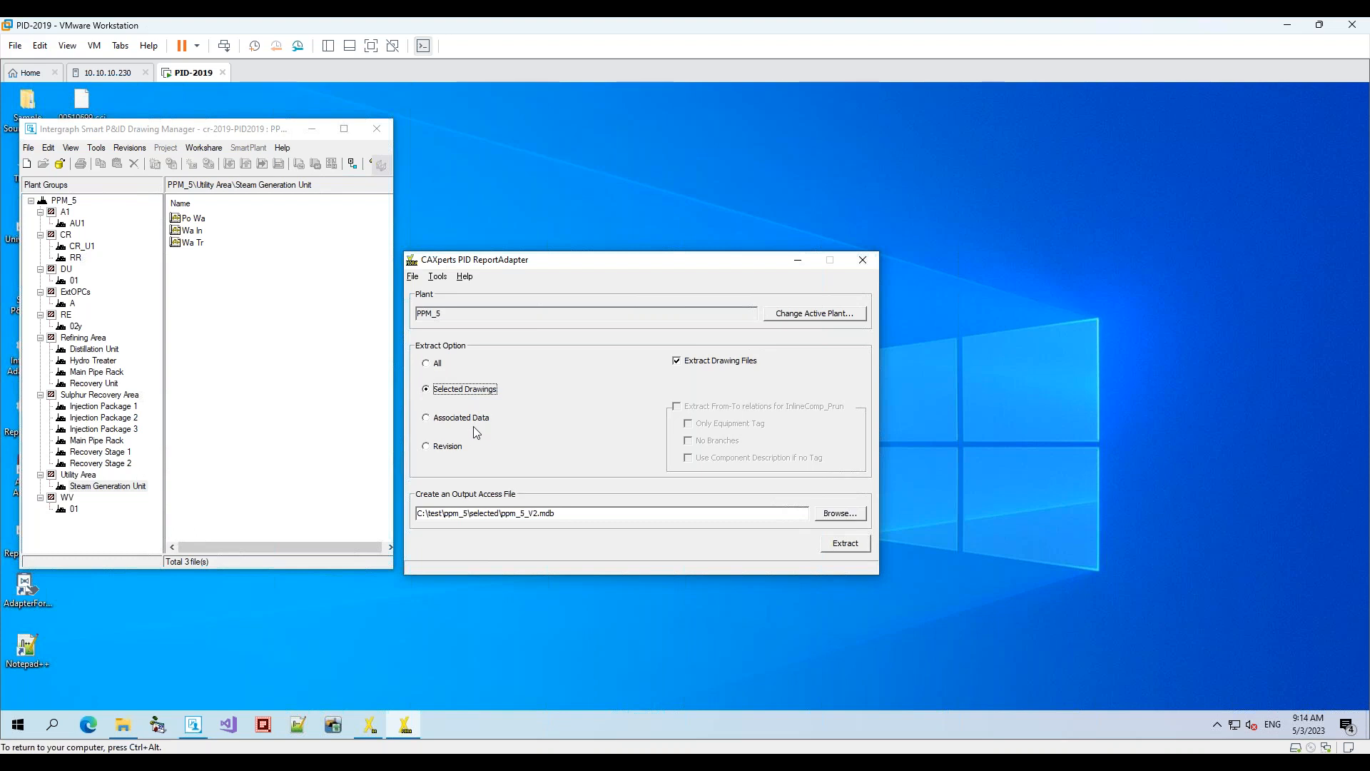
# Switch the extract option to Revision, start the extraction and list the drawings for Last Revision
pyautogui.click(427, 448)
pyautogui.click(857, 551)
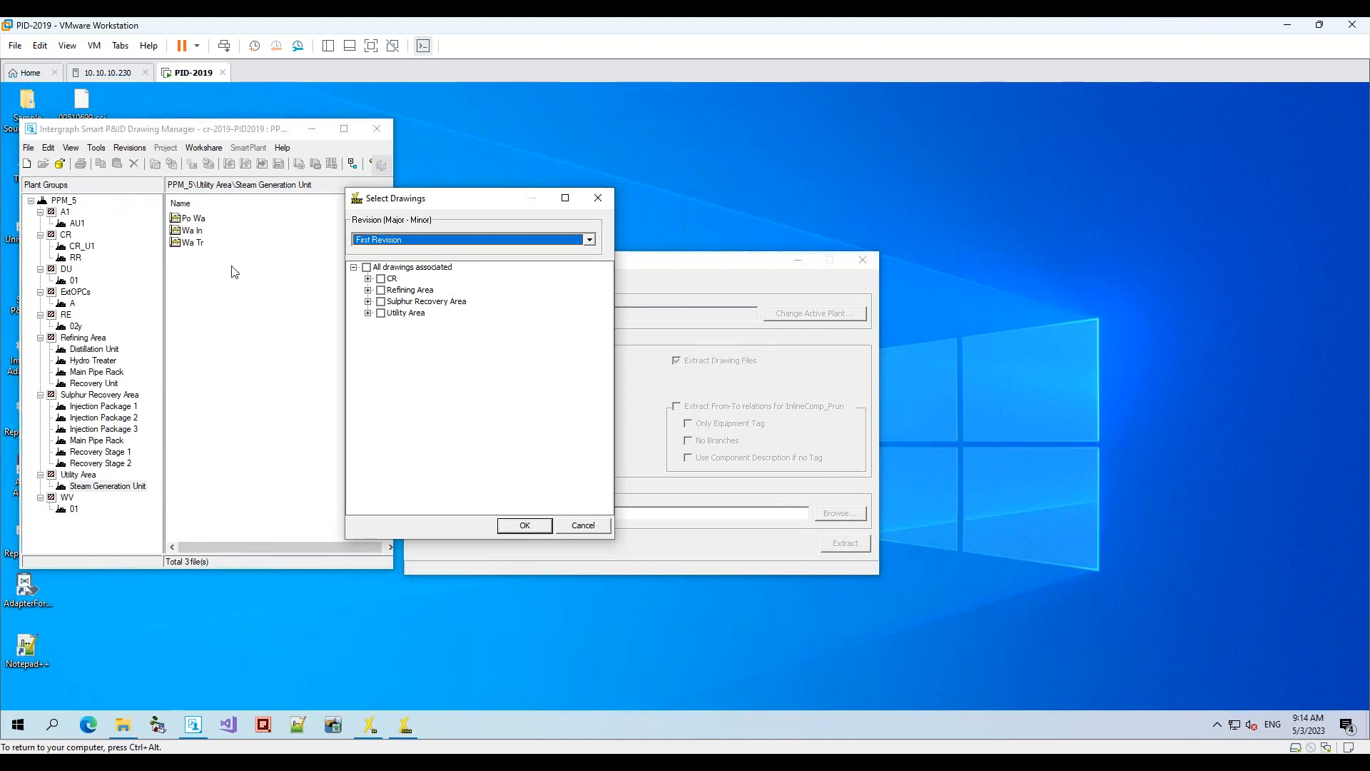
pyautogui.click(589, 241)
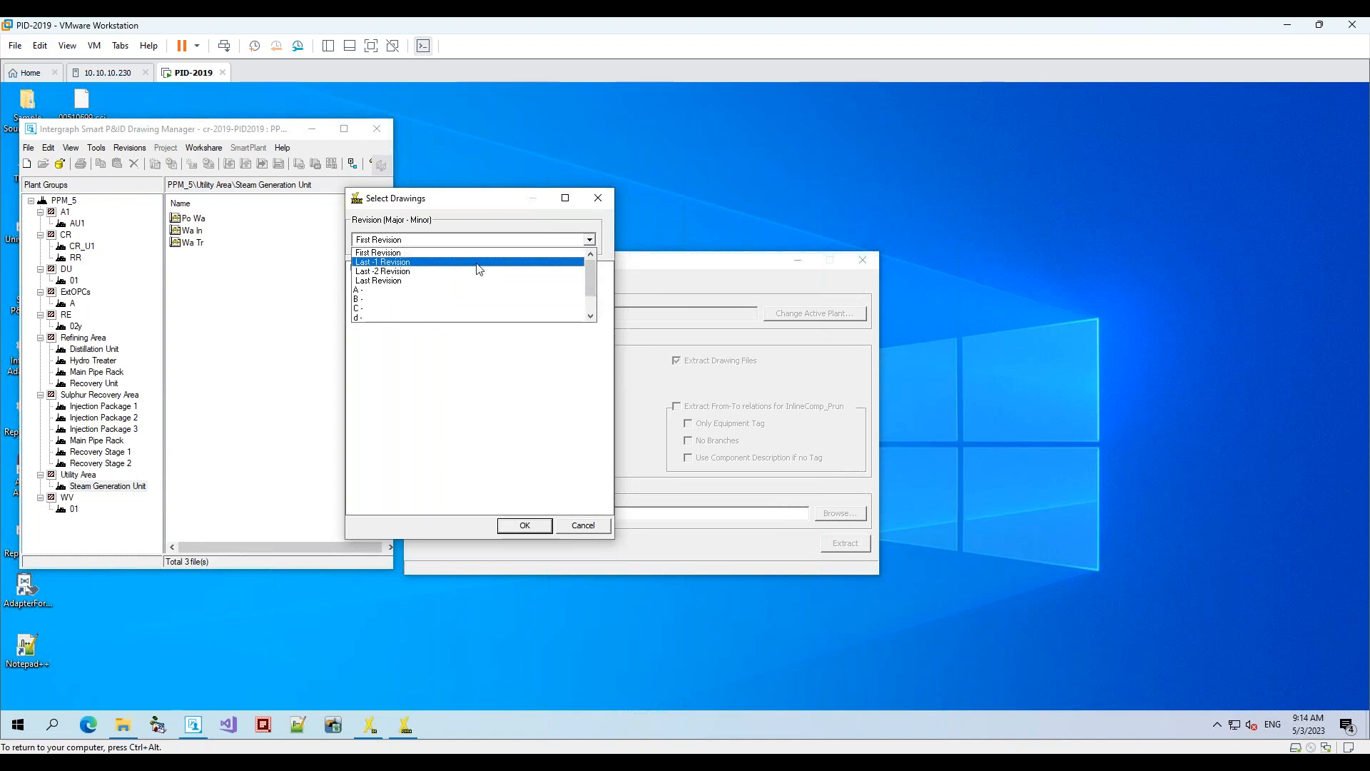
pyautogui.click(392, 281)
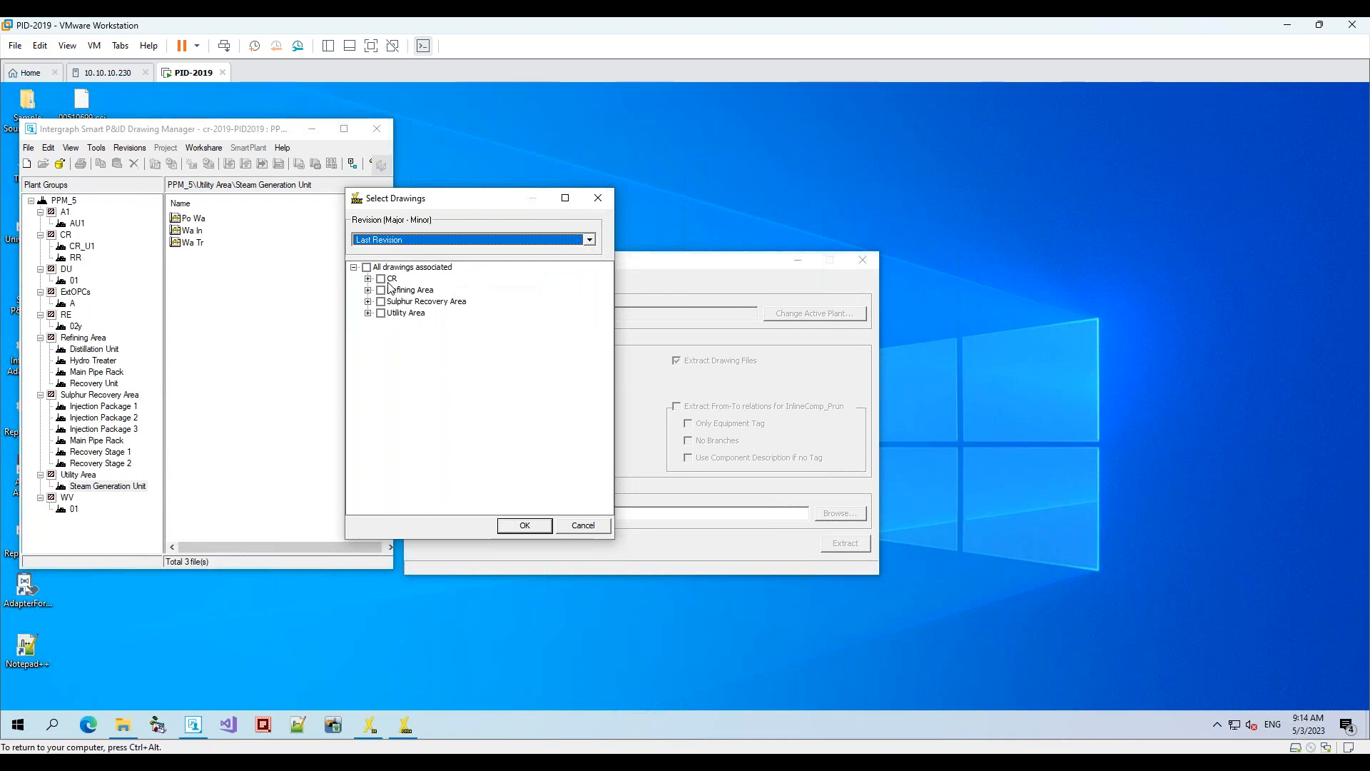
# Expand Utility Area and Sulphur Recovery Area to examine their last-revision drawings, and collapse both
pyautogui.click(369, 313)
pyautogui.click(383, 324)
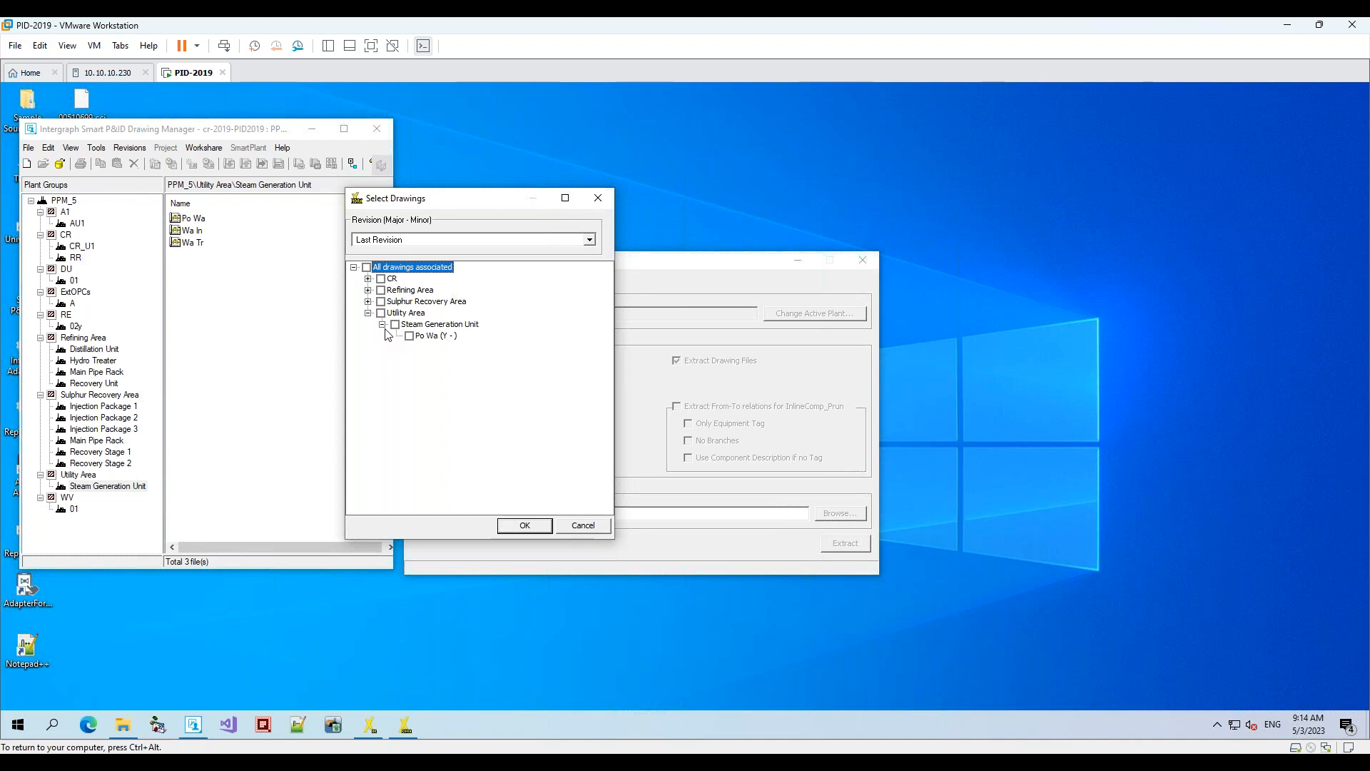
pyautogui.click(369, 301)
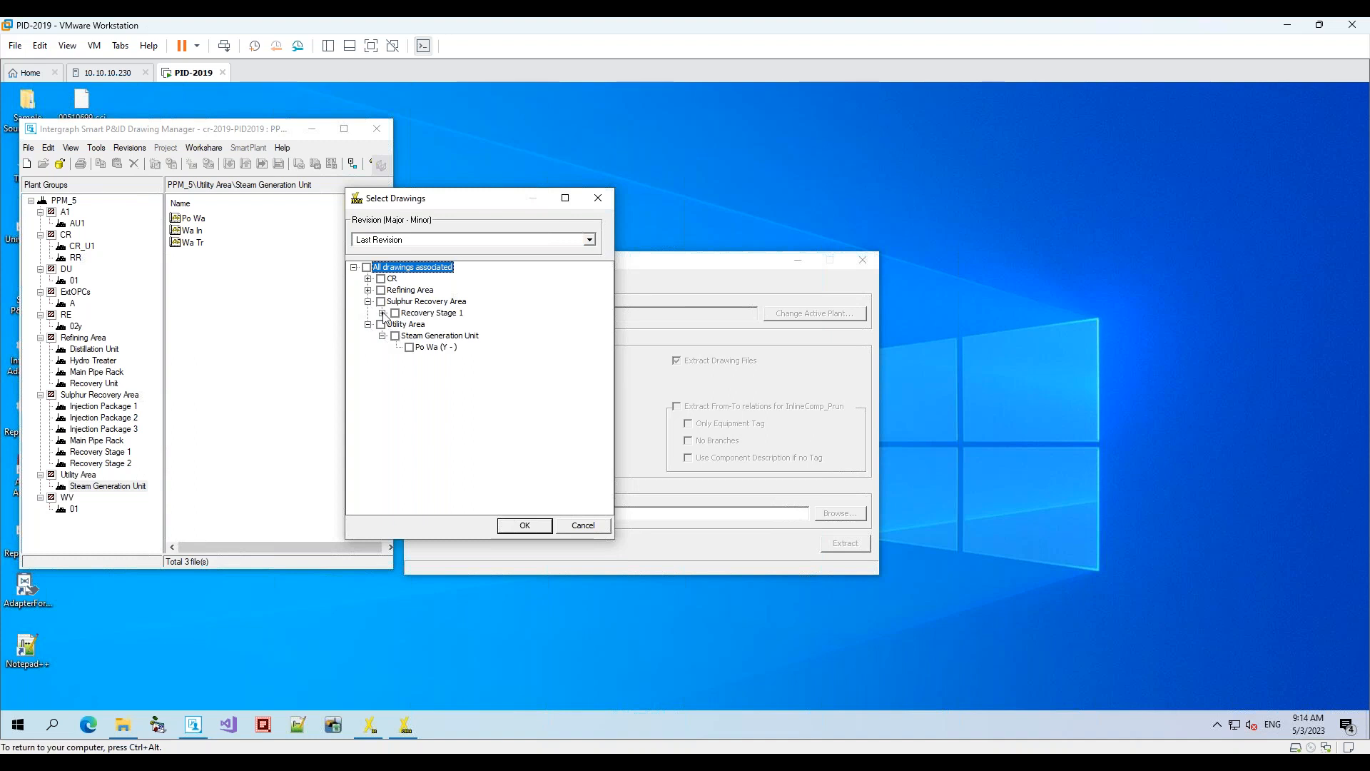
pyautogui.click(383, 313)
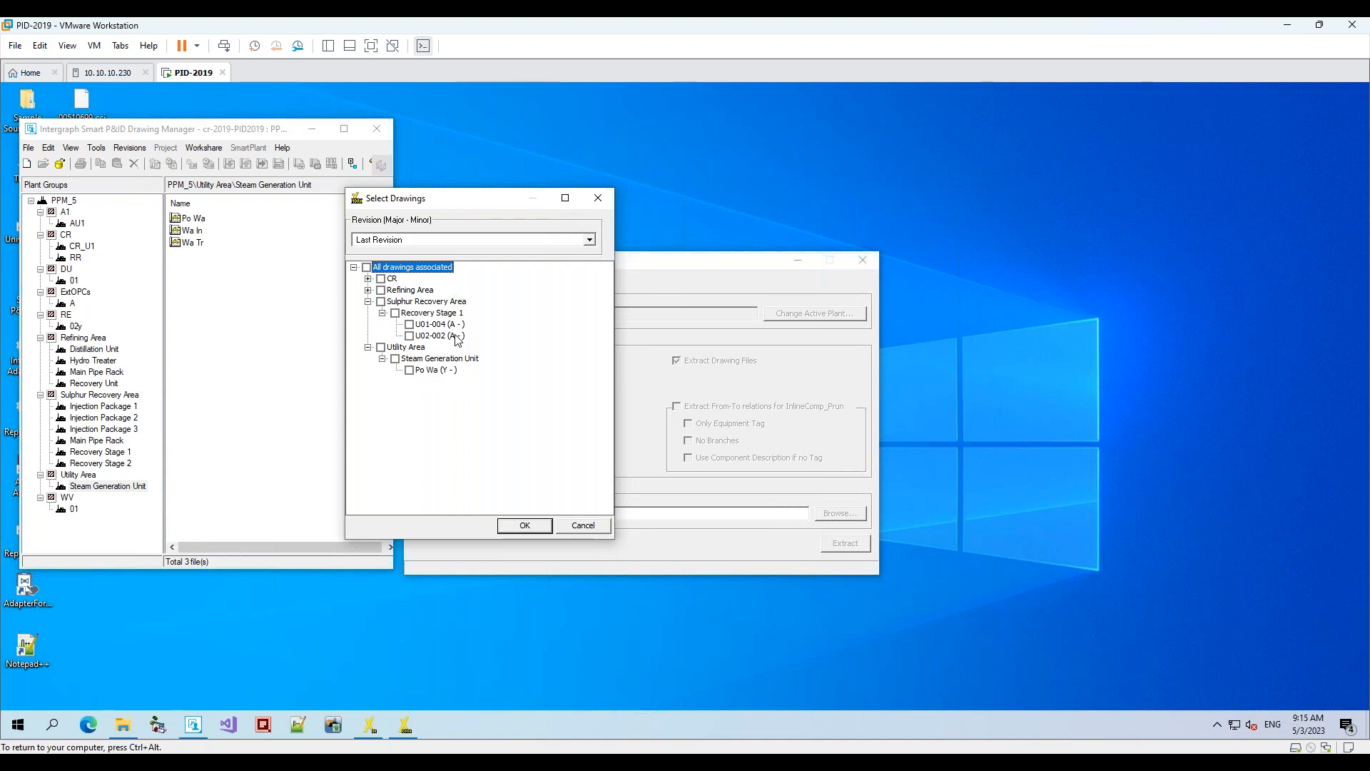
pyautogui.click(368, 302)
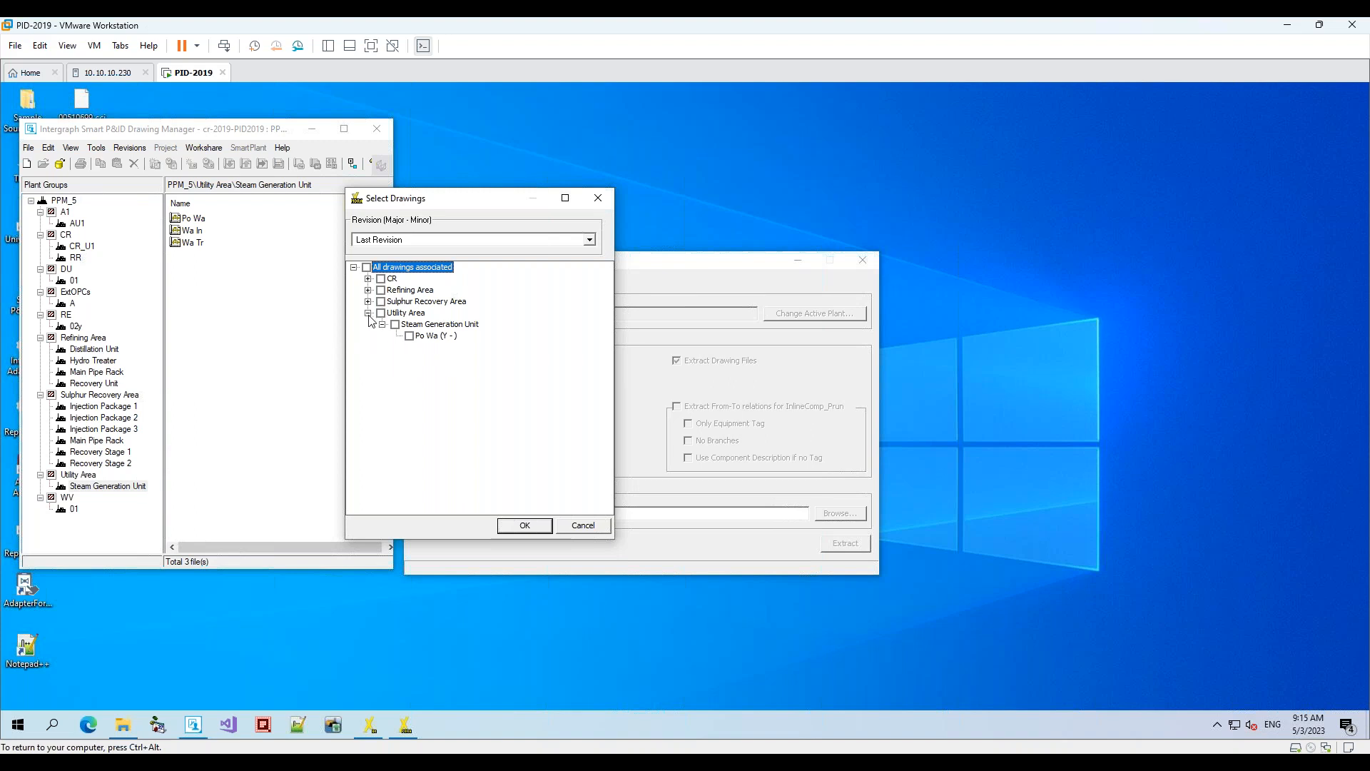
pyautogui.click(368, 314)
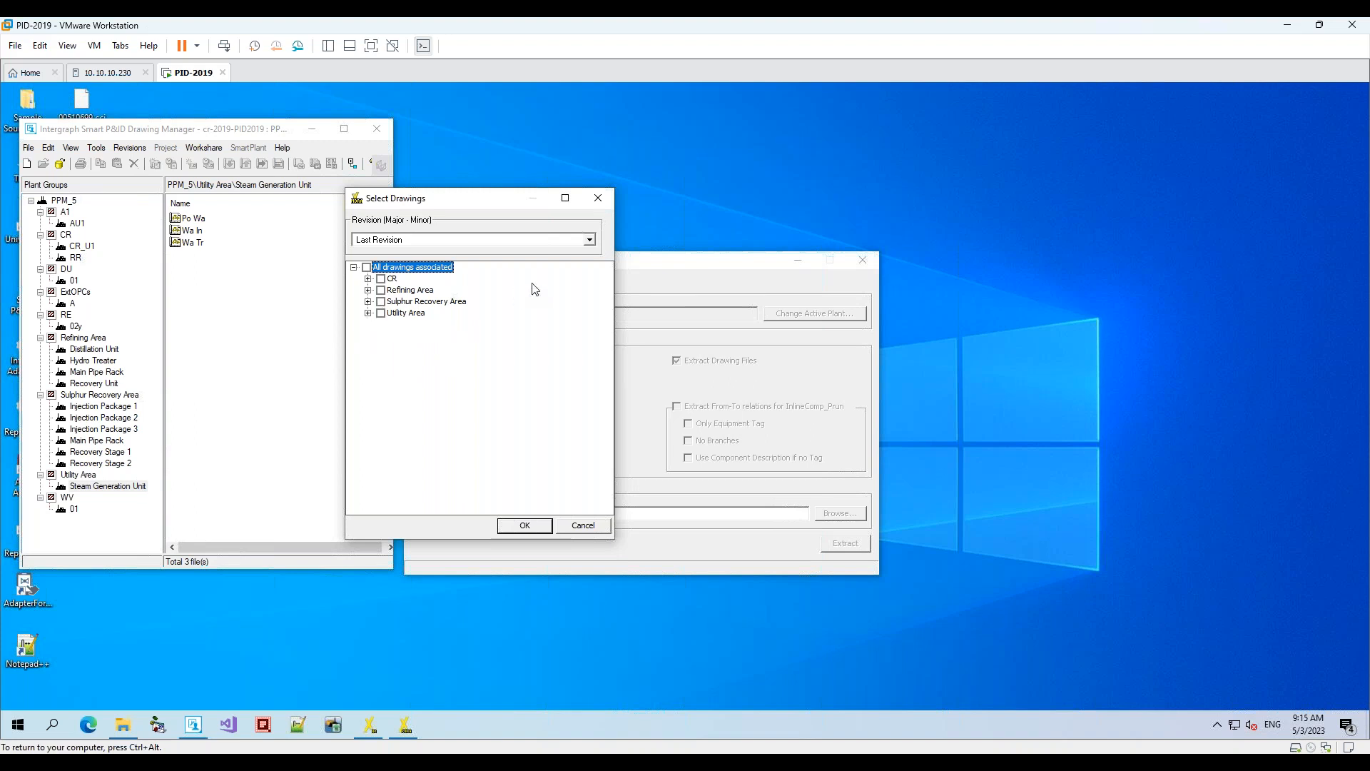
# Try revision A with all associated drawings ticked, untick them and cancel the revision selection
pyautogui.click(590, 240)
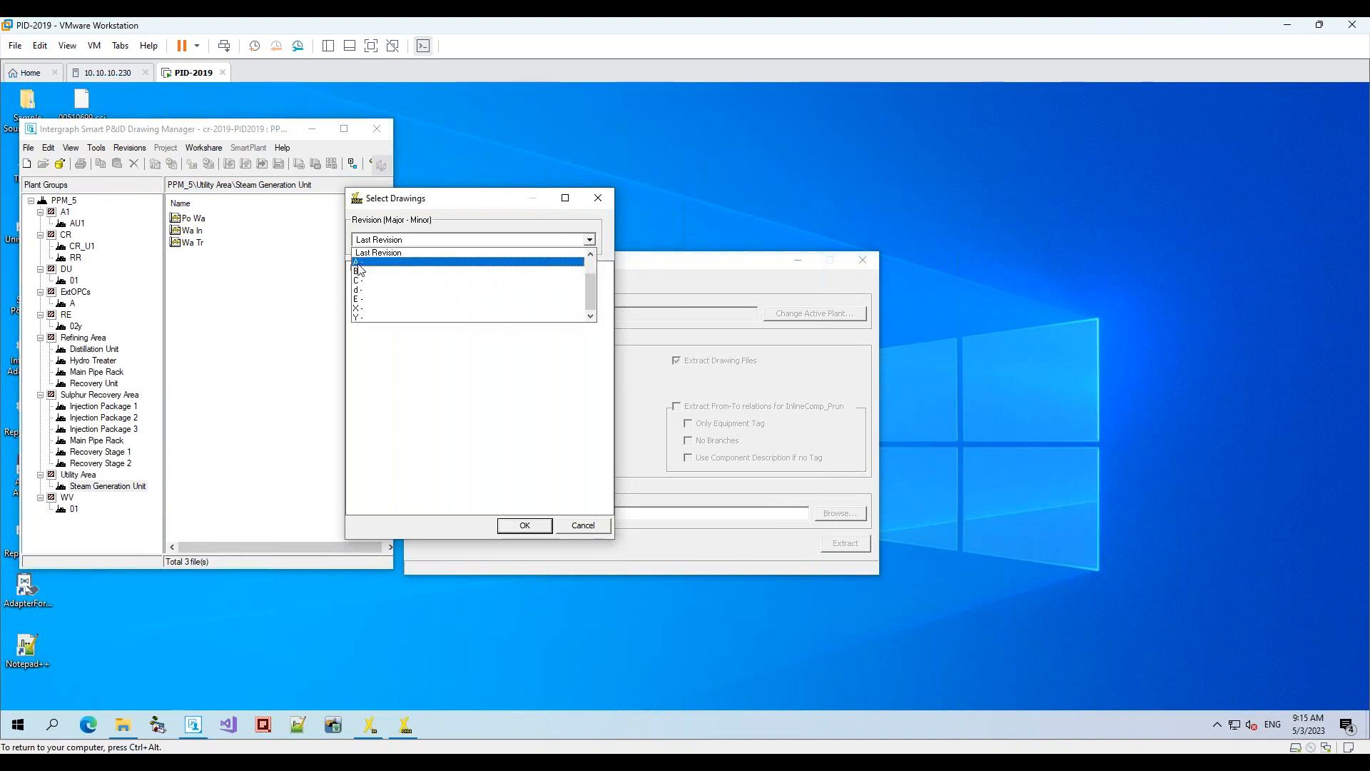
pyautogui.click(359, 263)
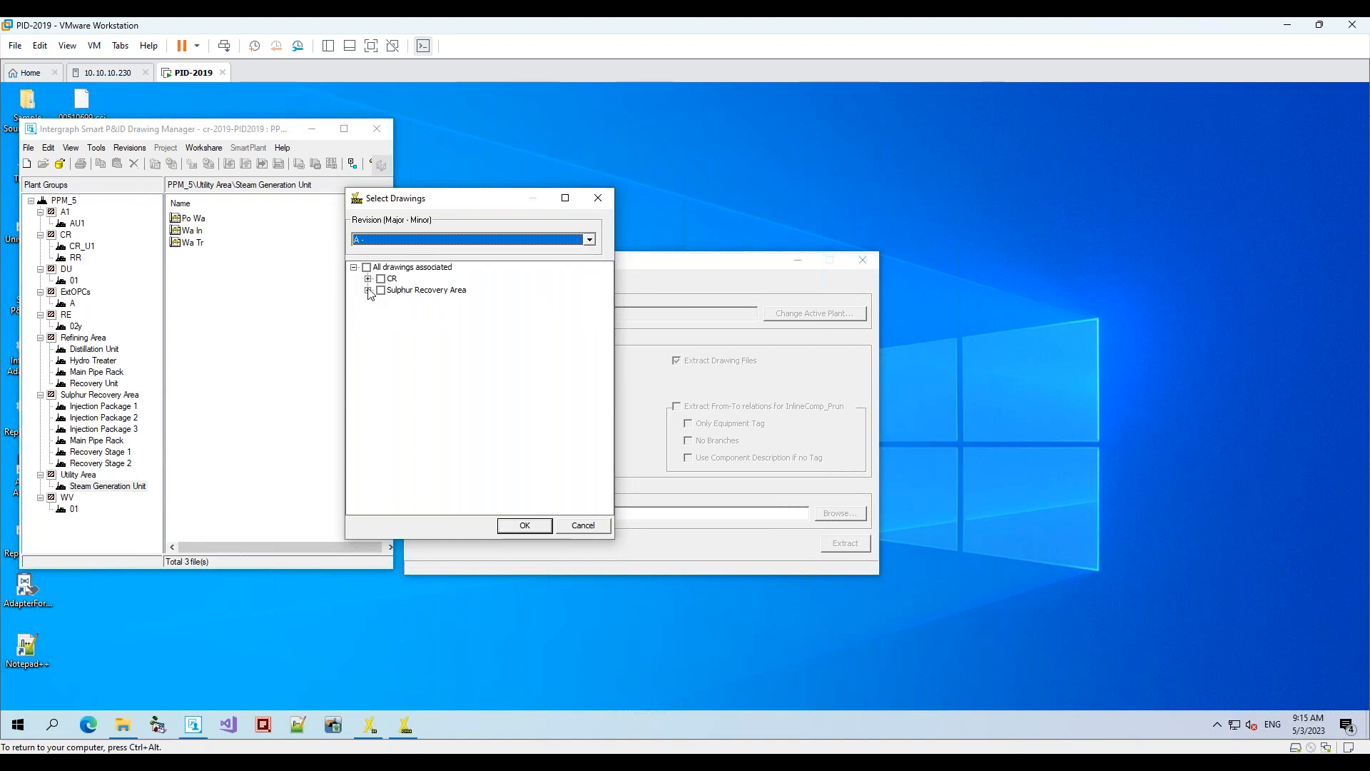
pyautogui.click(366, 268)
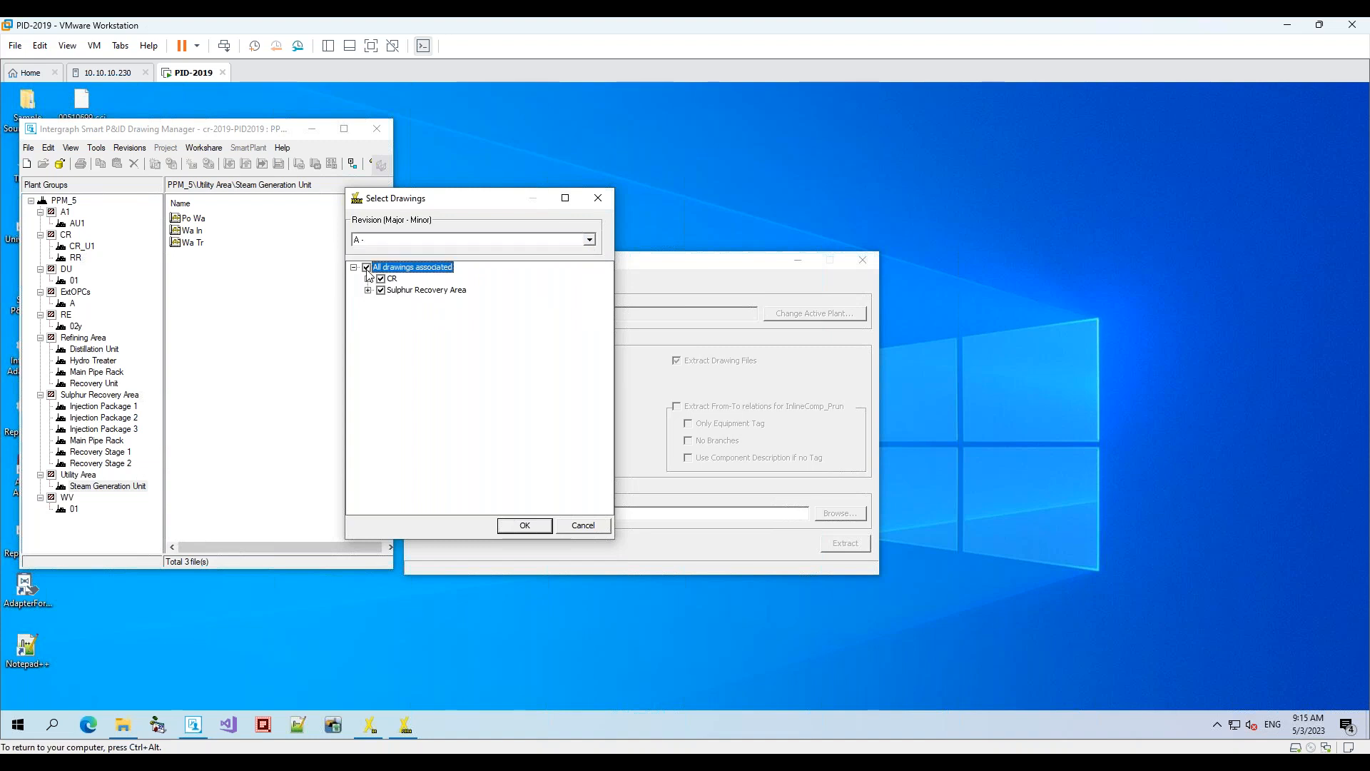
pyautogui.click(367, 268)
pyautogui.click(589, 529)
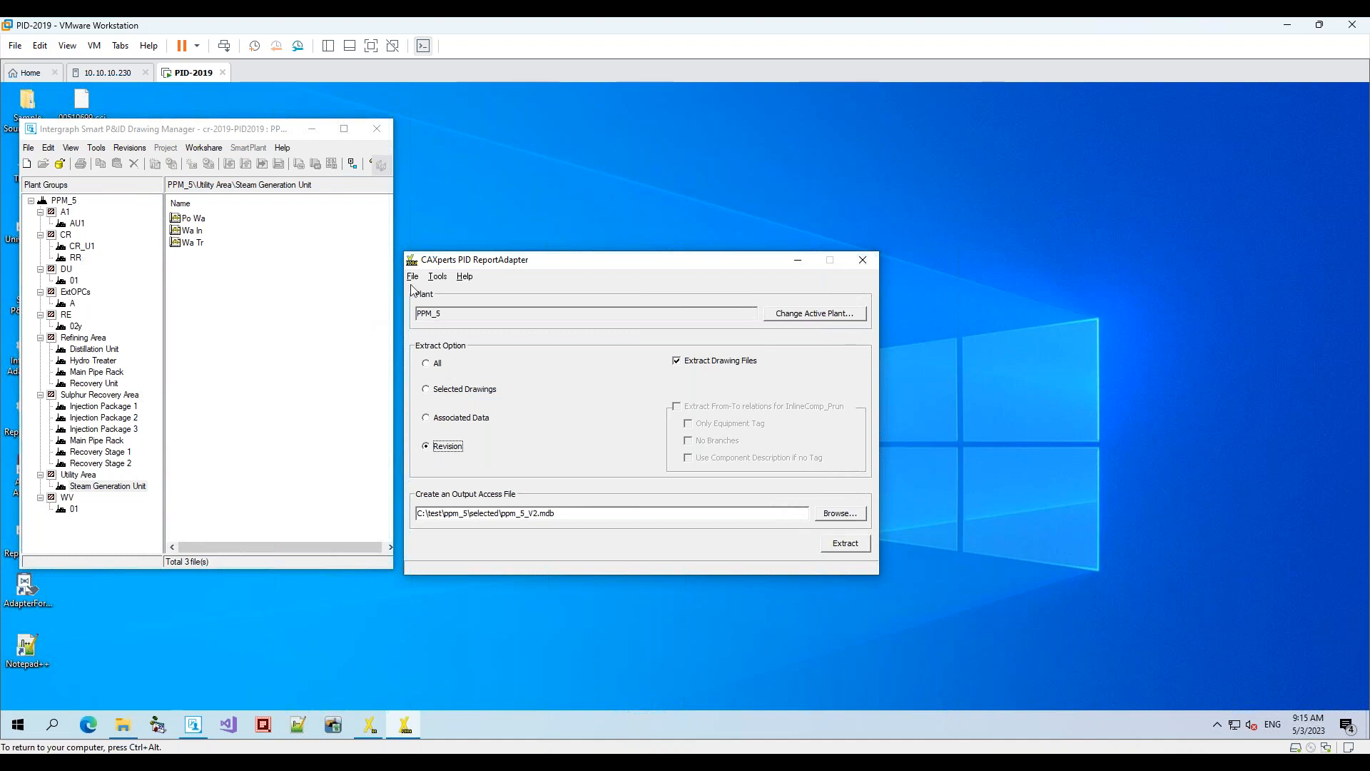
# Open the attribute configuration and examine the T_PipeRun attributes available for InlineComp_Prun
pyautogui.click(438, 277)
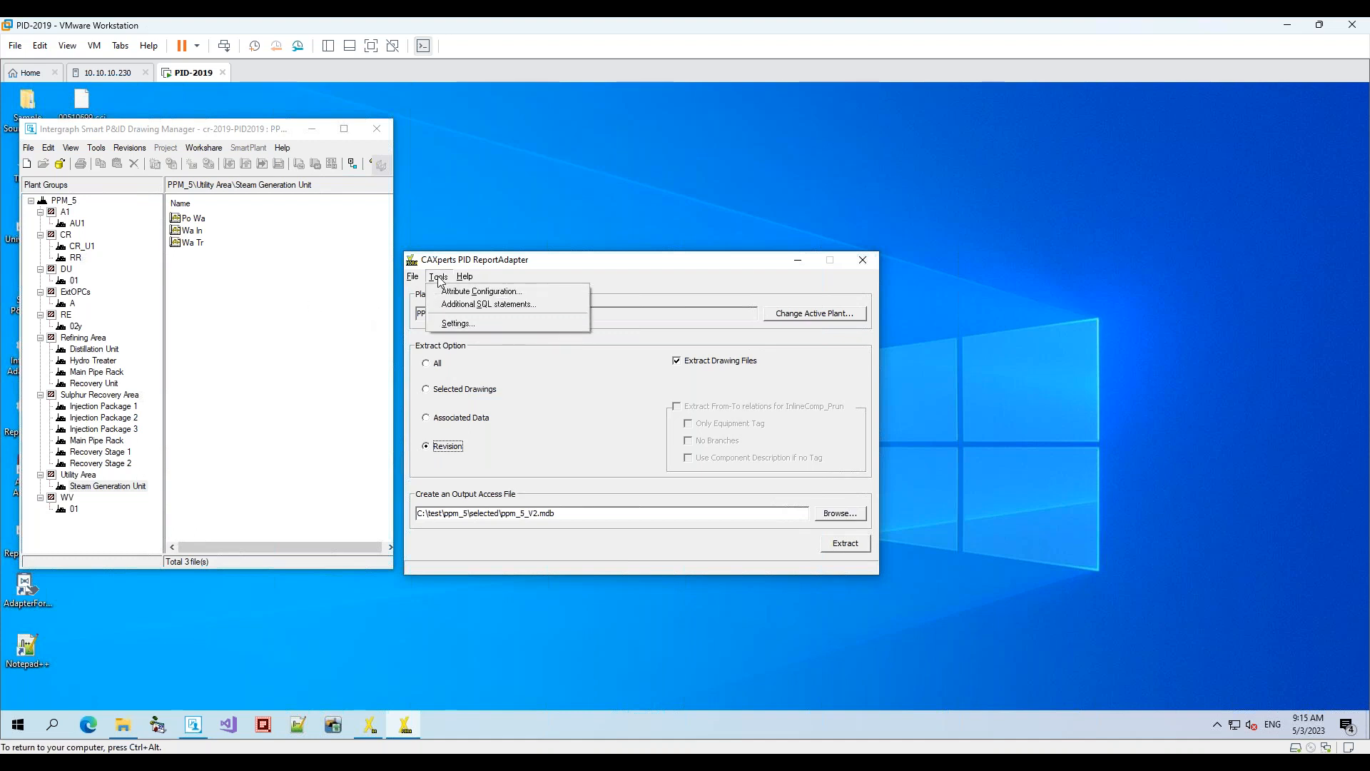
pyautogui.click(464, 293)
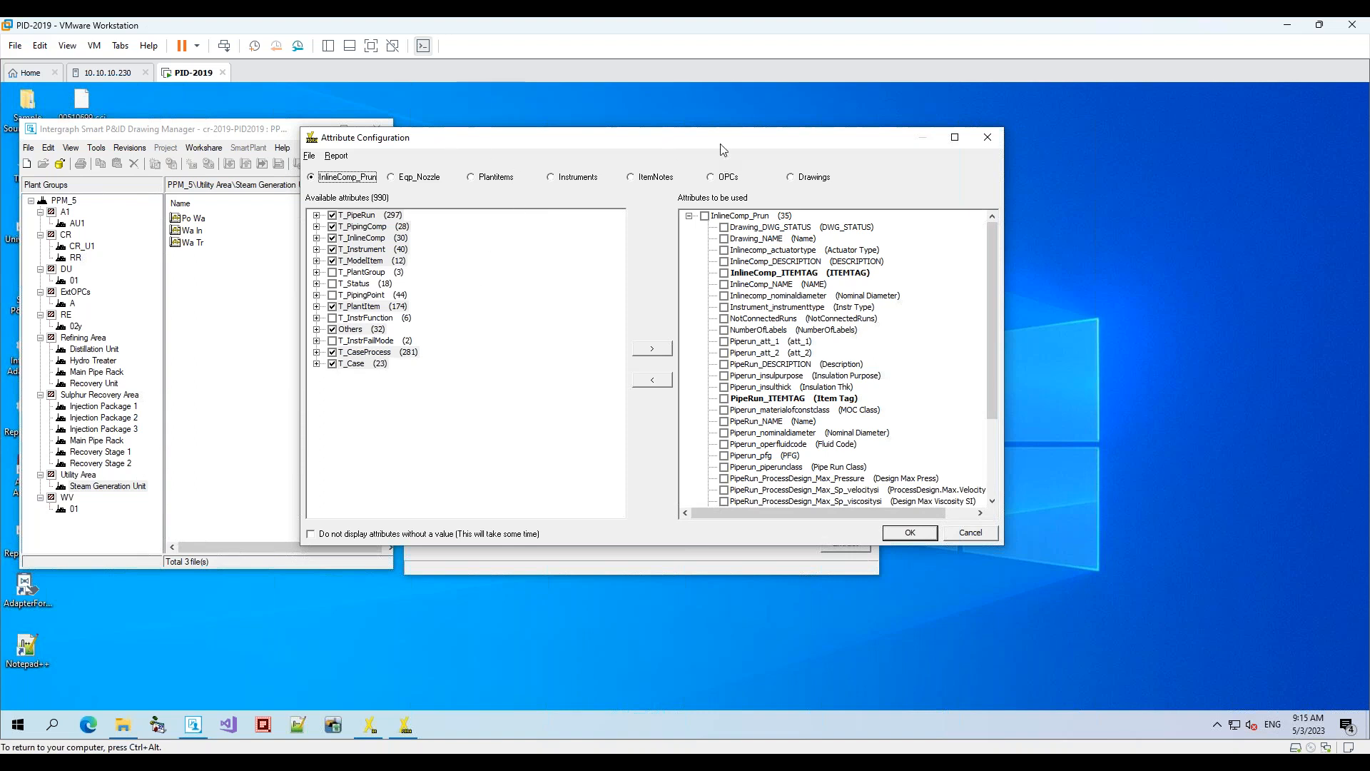
pyautogui.moveTo(711, 151); pyautogui.dragTo(618, 173)
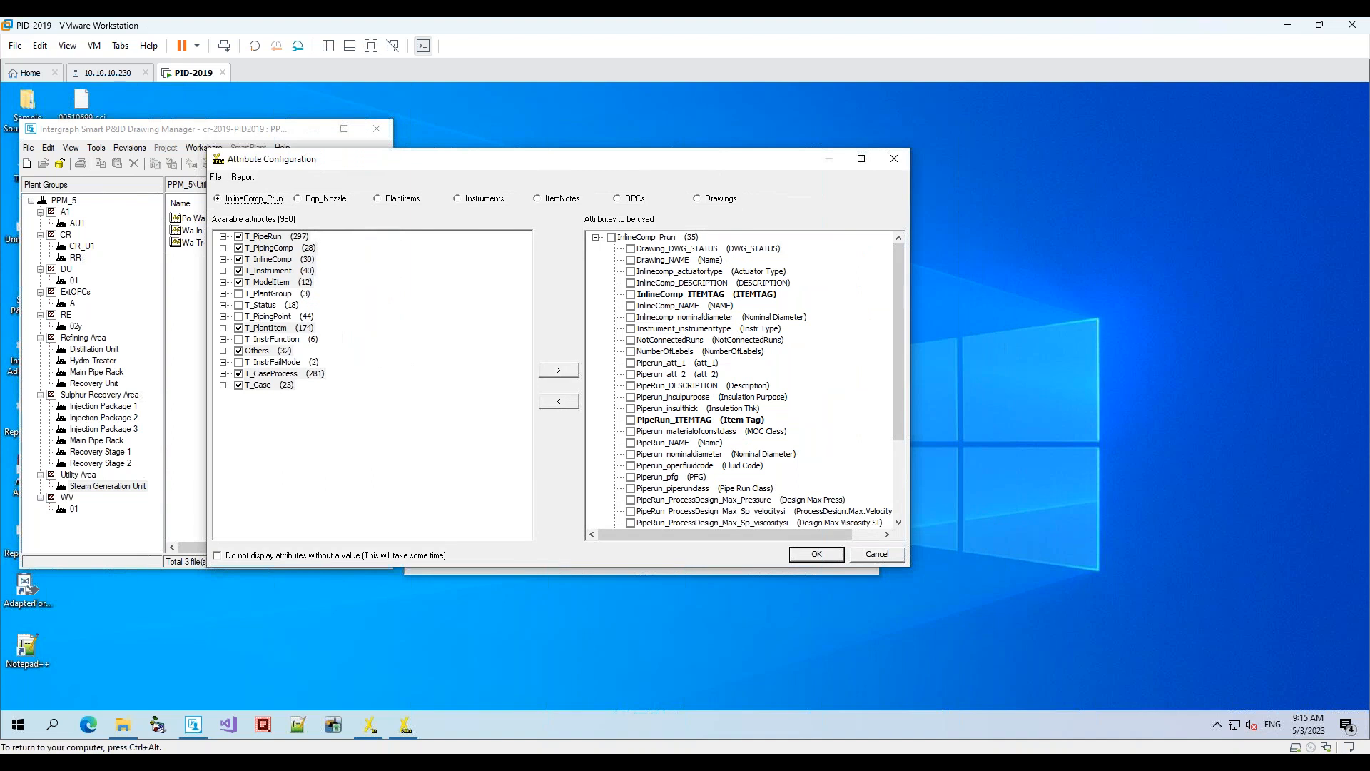
pyautogui.click(223, 236)
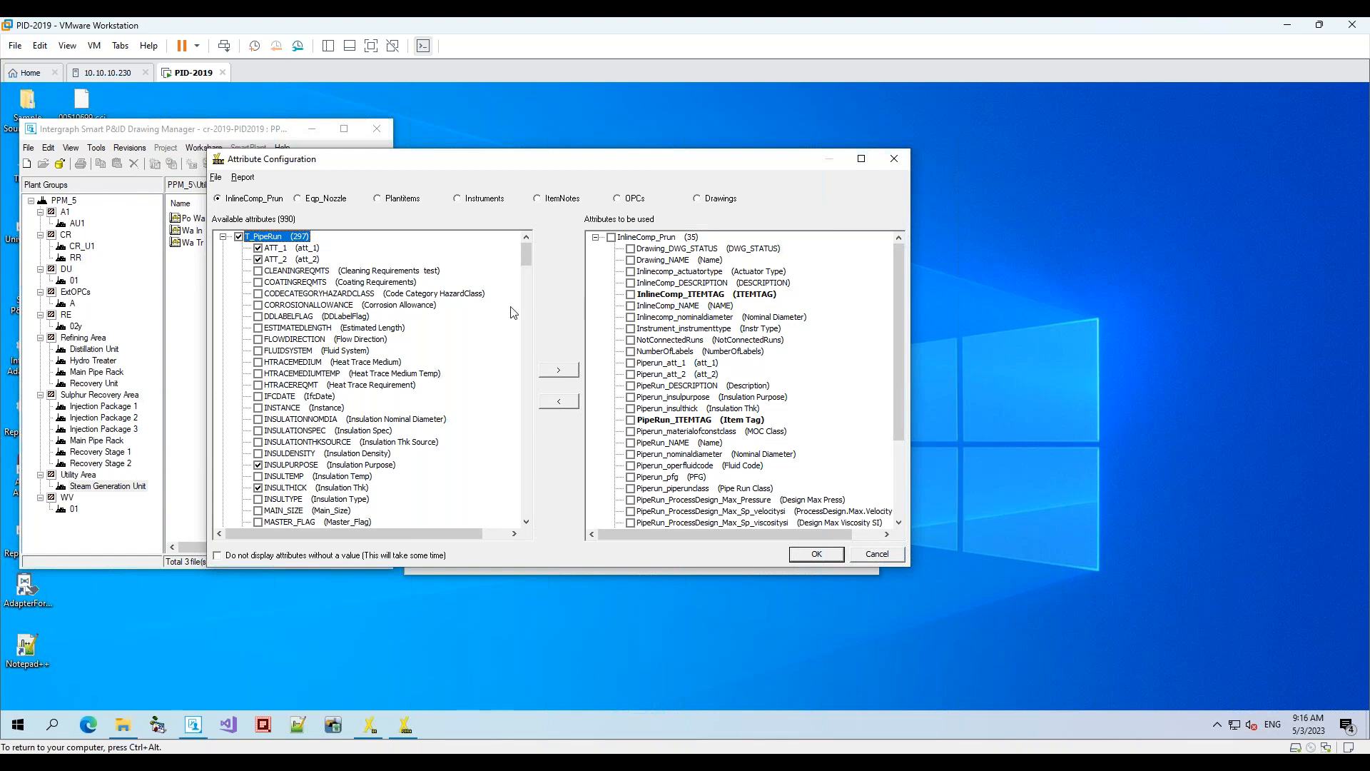
pyautogui.click(223, 237)
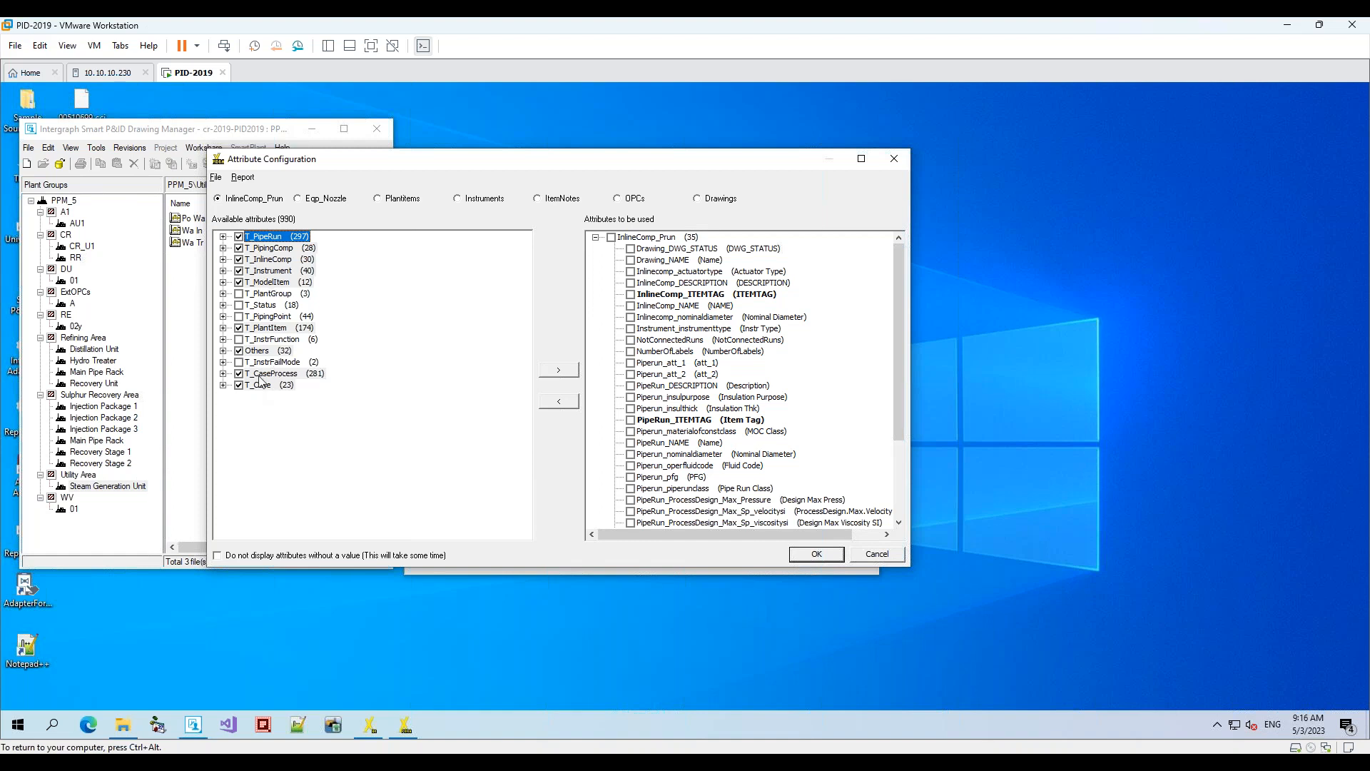
# Examine the Others attributes of Eqp_Nozzle and the OPCs attribute lists, and close the configuration without changes
pyautogui.click(324, 199)
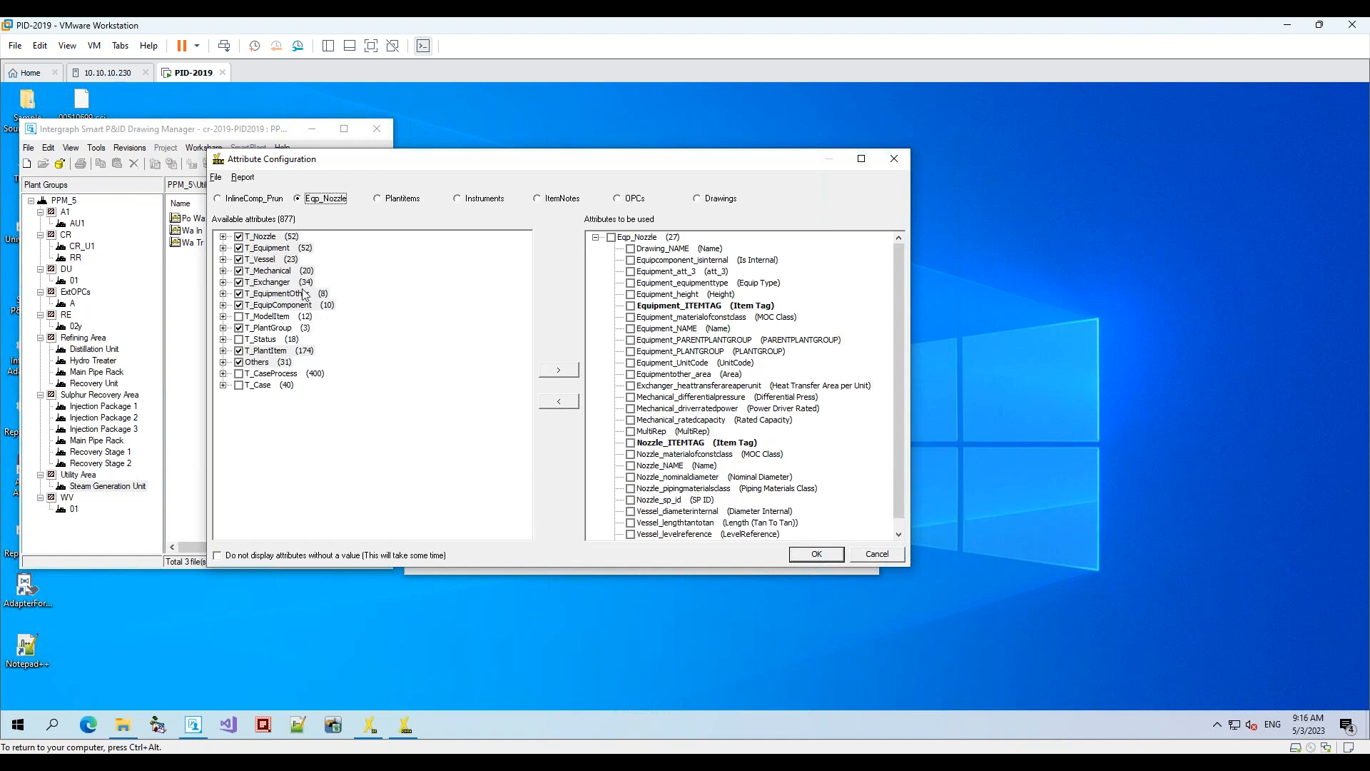
pyautogui.click(223, 366)
pyautogui.scroll(-3, 388, 465)
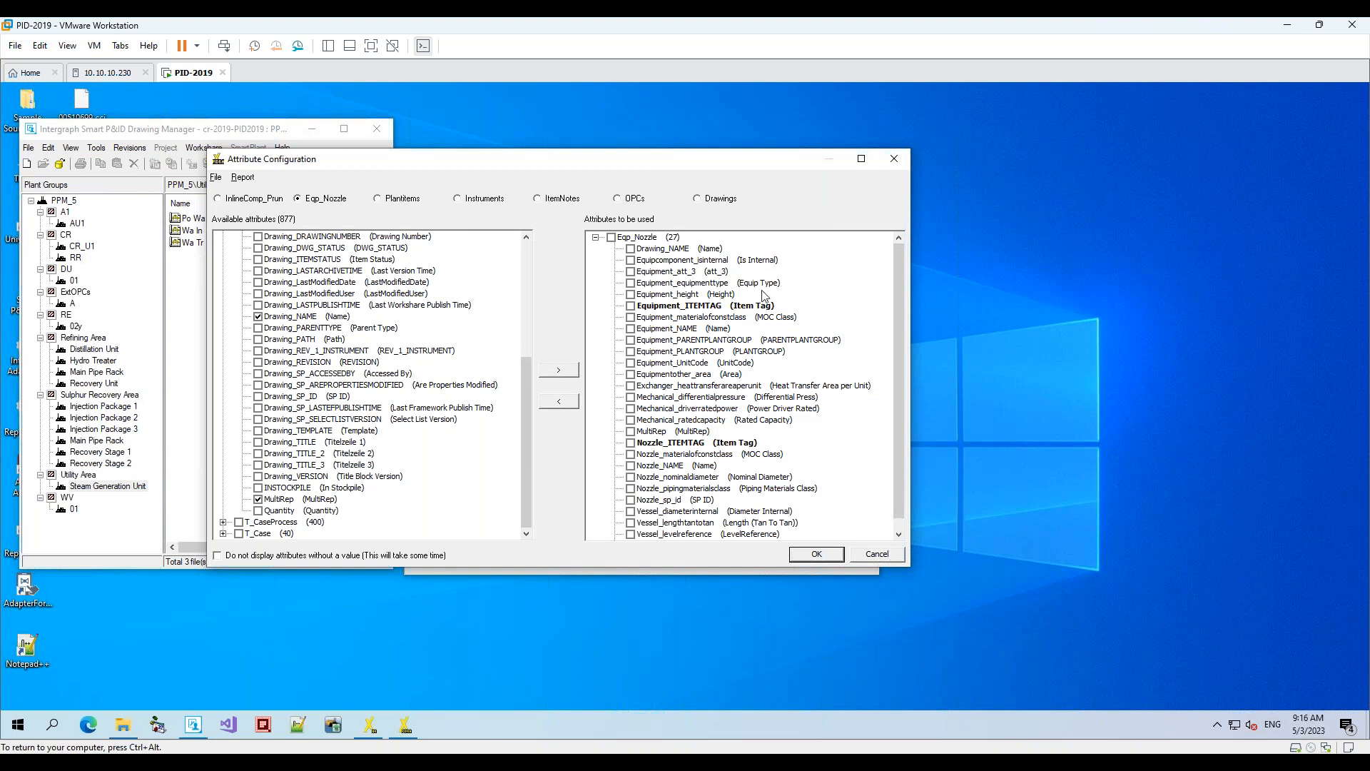
pyautogui.click(619, 199)
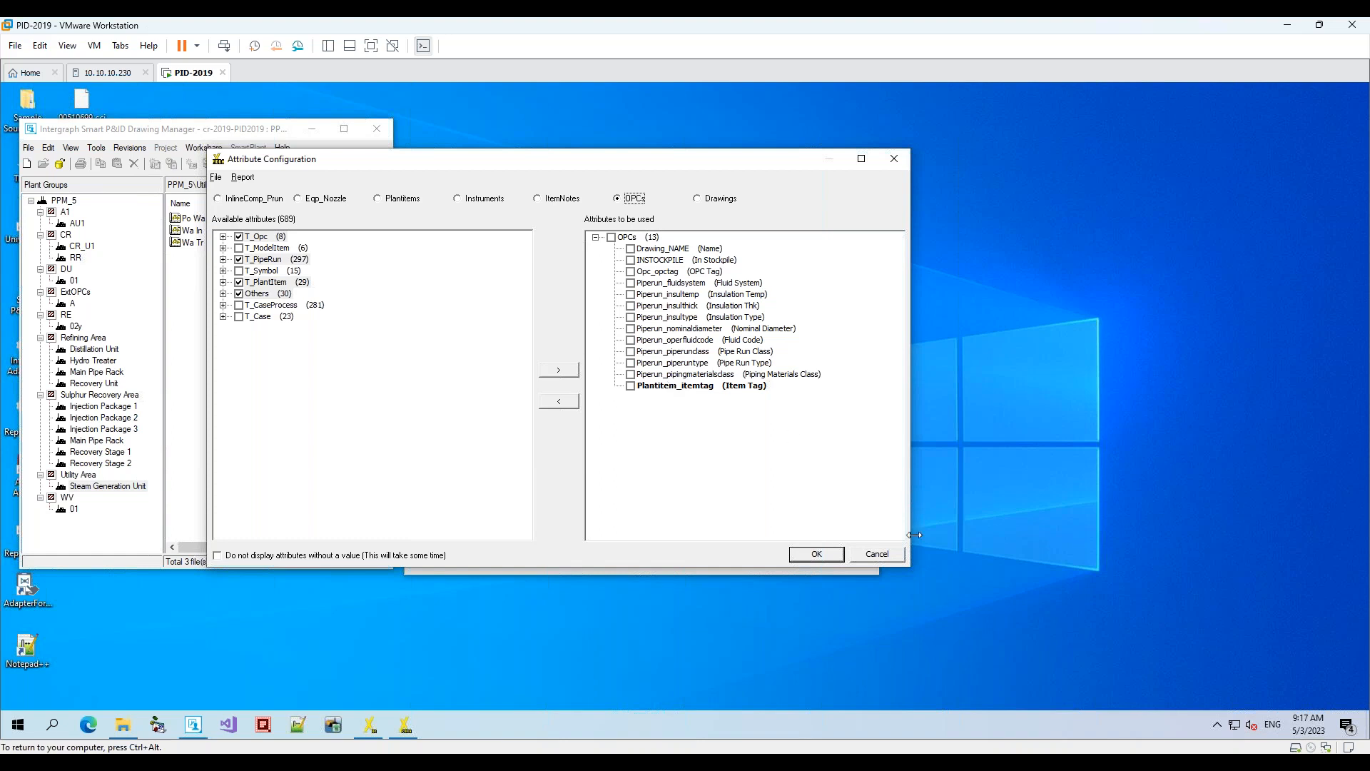
pyautogui.click(884, 555)
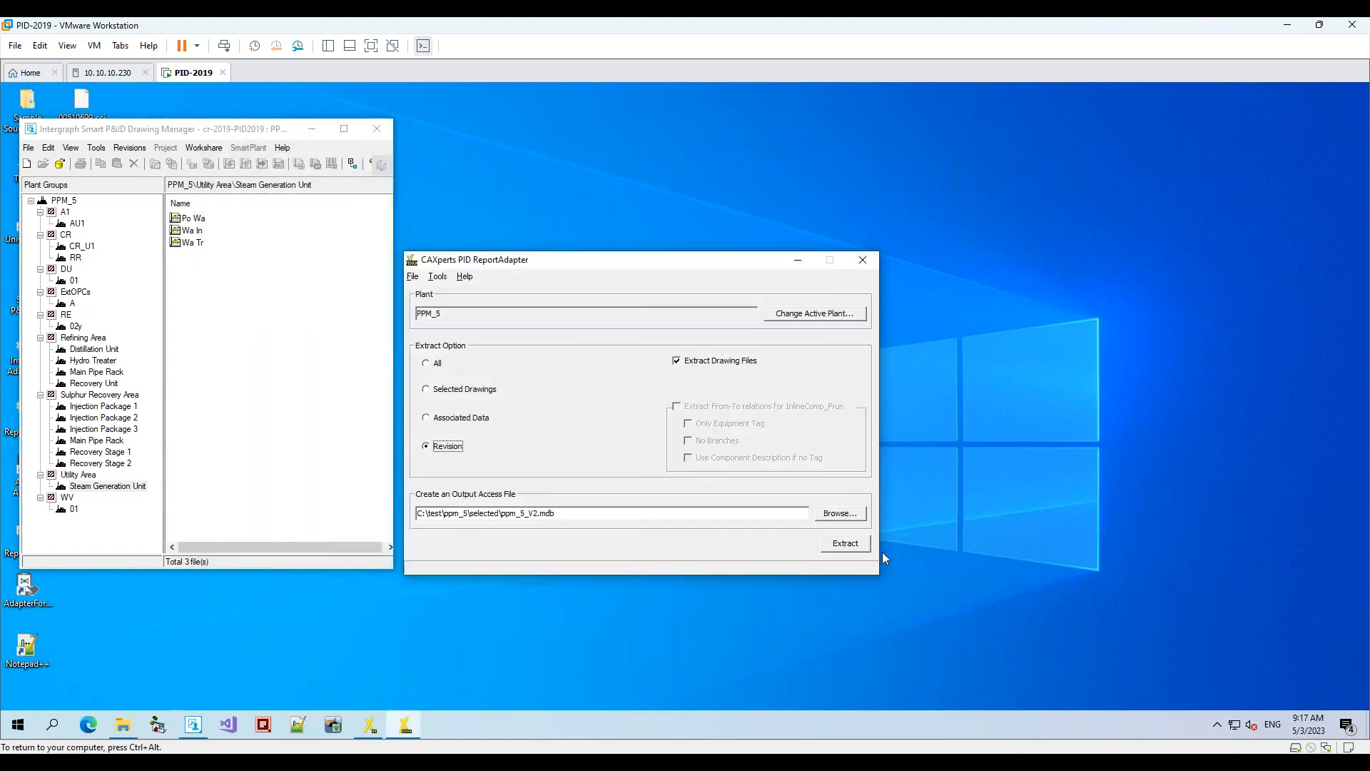
# Switch to UniversalReporter and narrow the table tree and attribute list to widen the records area
pyautogui.click(369, 725)
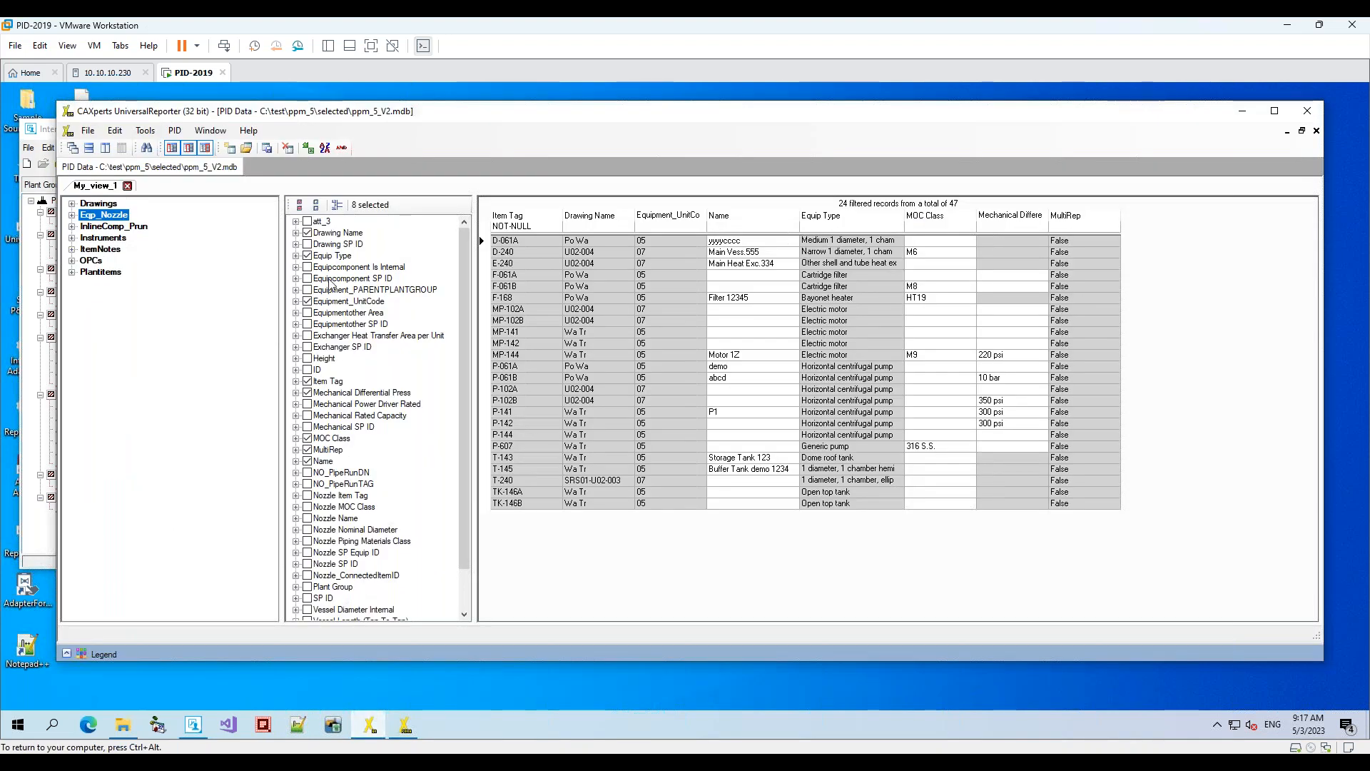
pyautogui.moveTo(285, 307); pyautogui.dragTo(188, 313)
pyautogui.moveTo(474, 341); pyautogui.dragTo(377, 345)
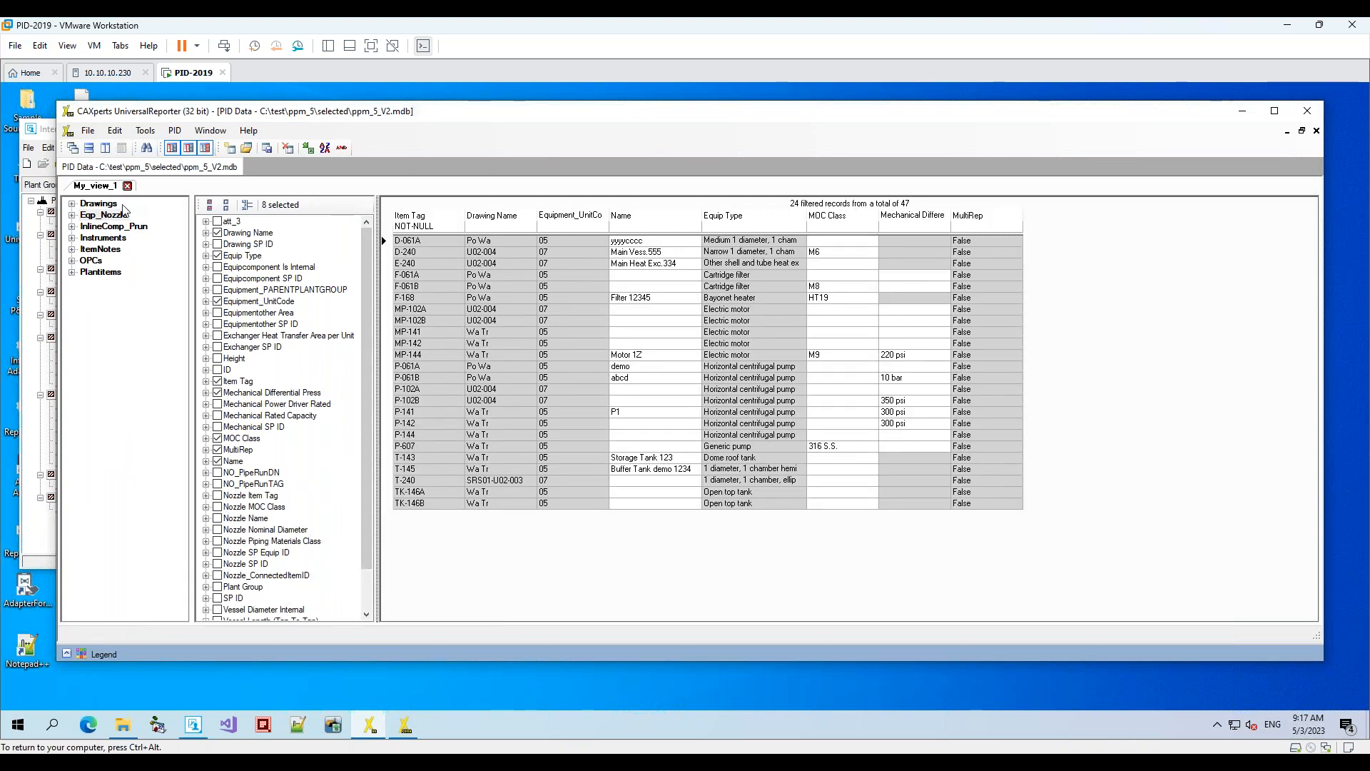
# View the records of the Drawings, Eqp_Nozzle, InlineComp_Prun and OPCs tables in My_view_1
pyautogui.click(111, 204)
pyautogui.click(111, 215)
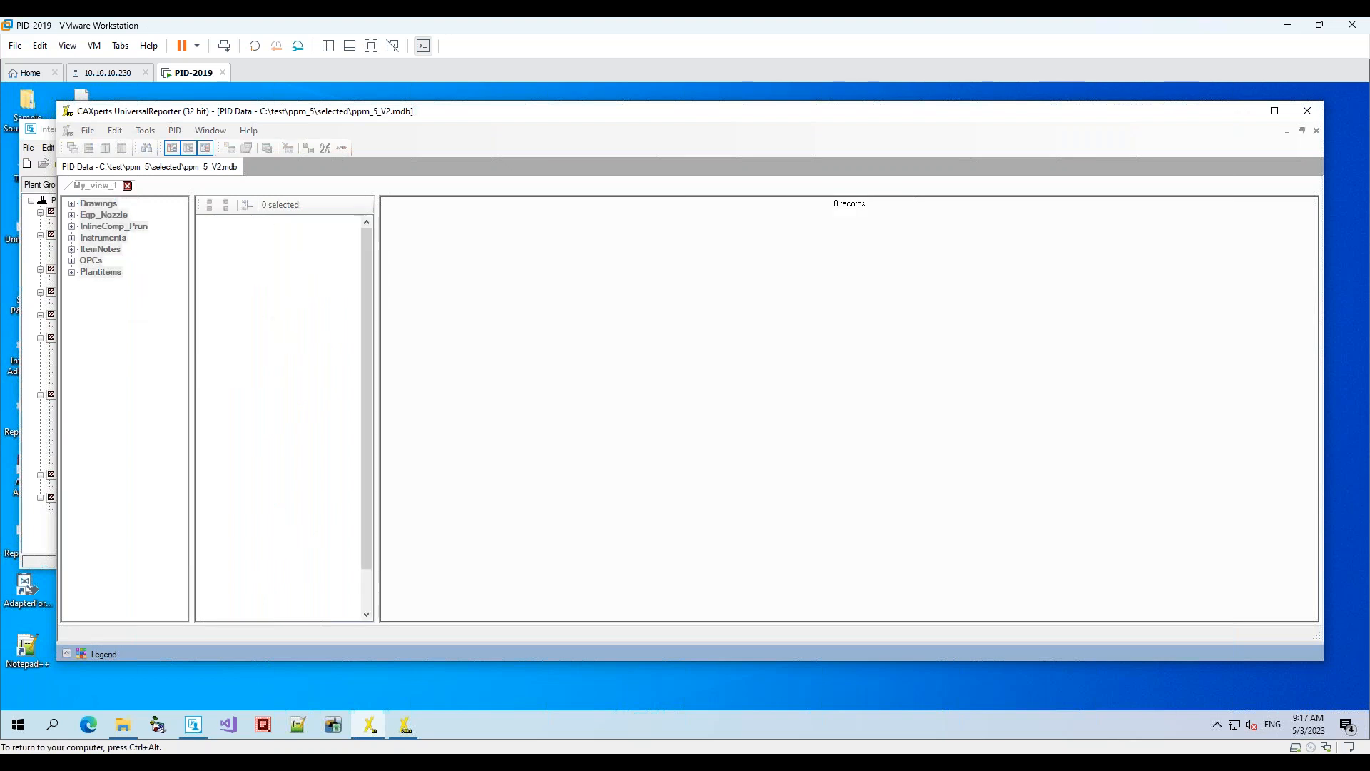
pyautogui.click(112, 226)
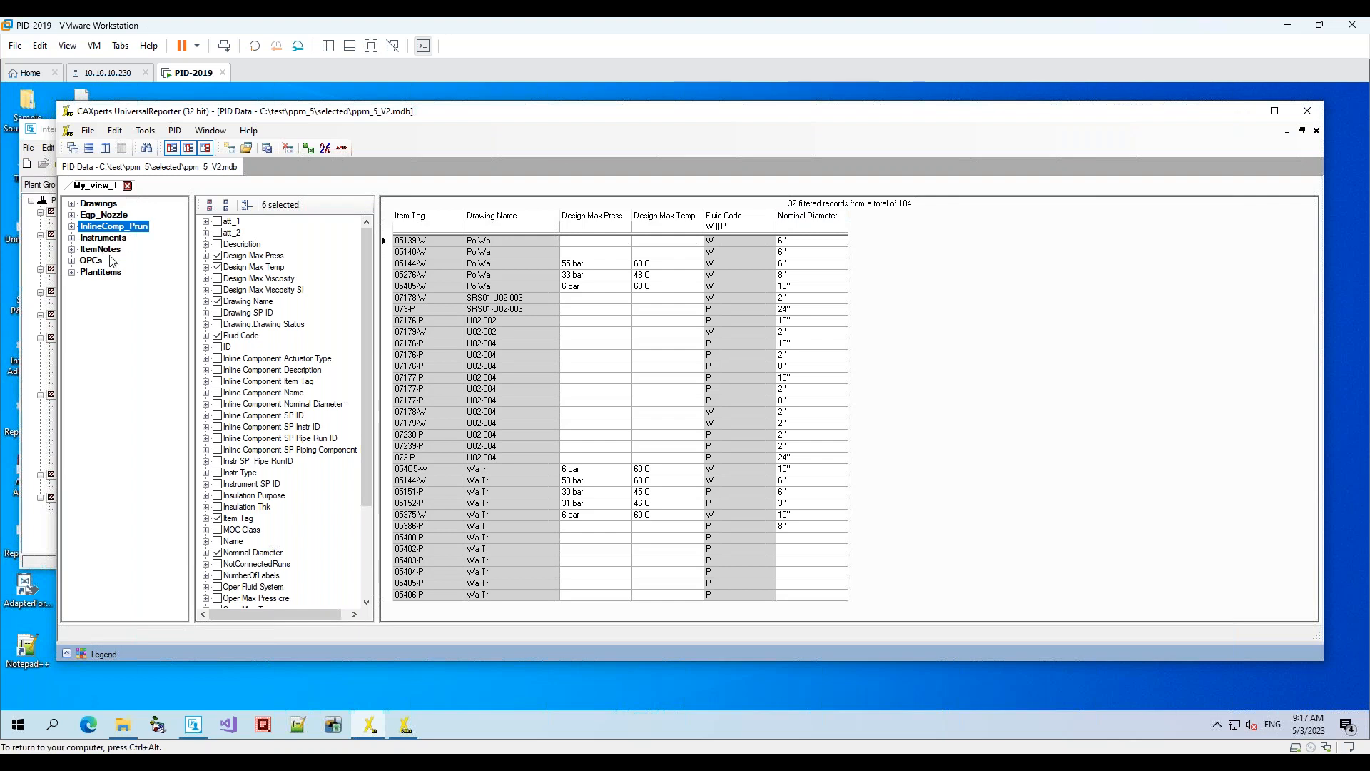
pyautogui.click(92, 261)
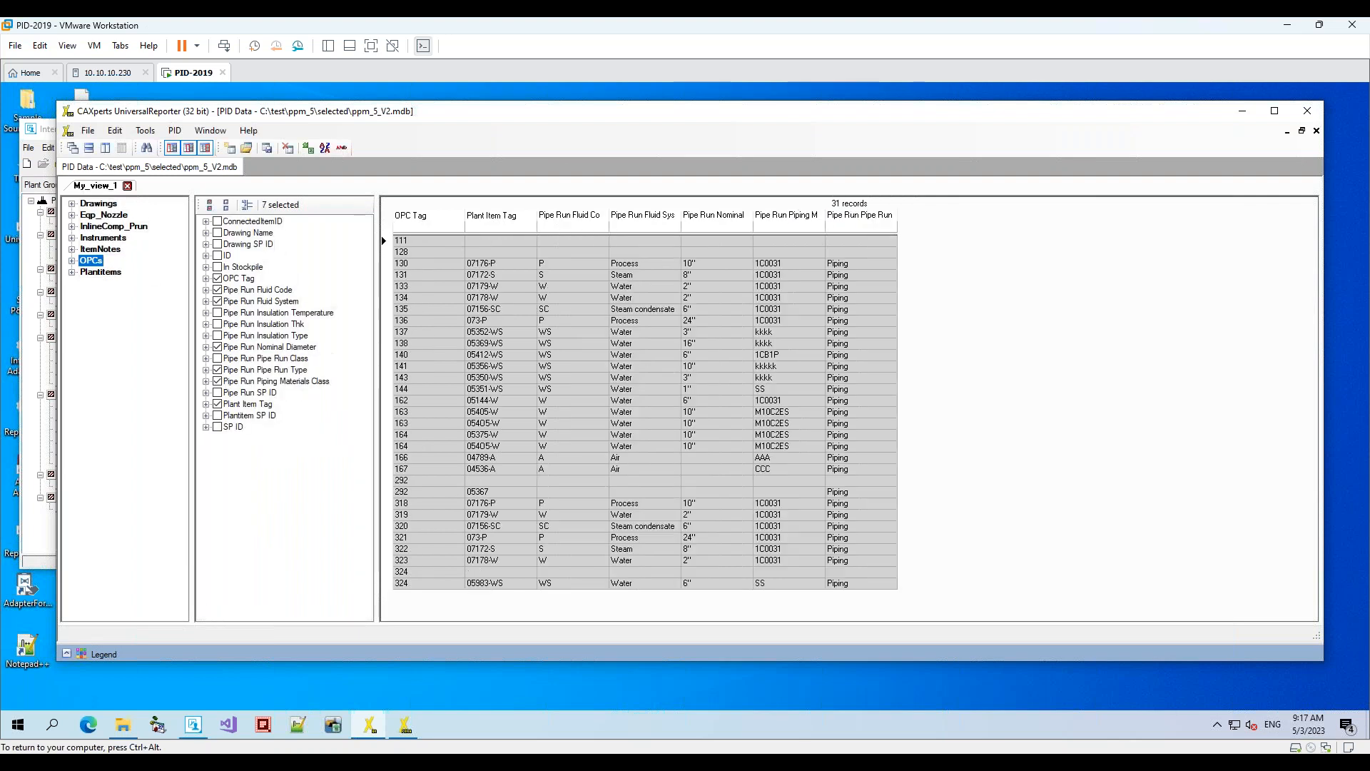
# Show the Eqp_Nozzle records and filter them by Item Tag with *240
pyautogui.click(100, 216)
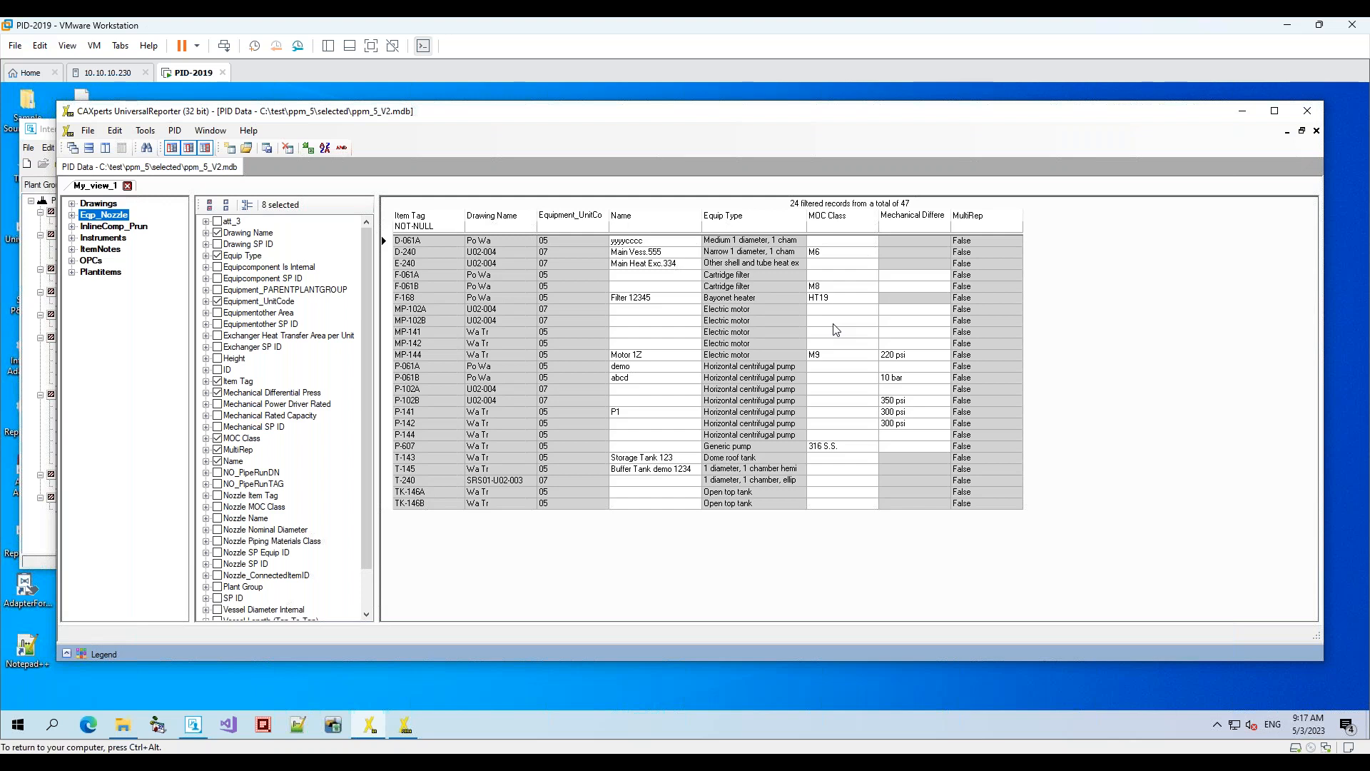
pyautogui.click(447, 226)
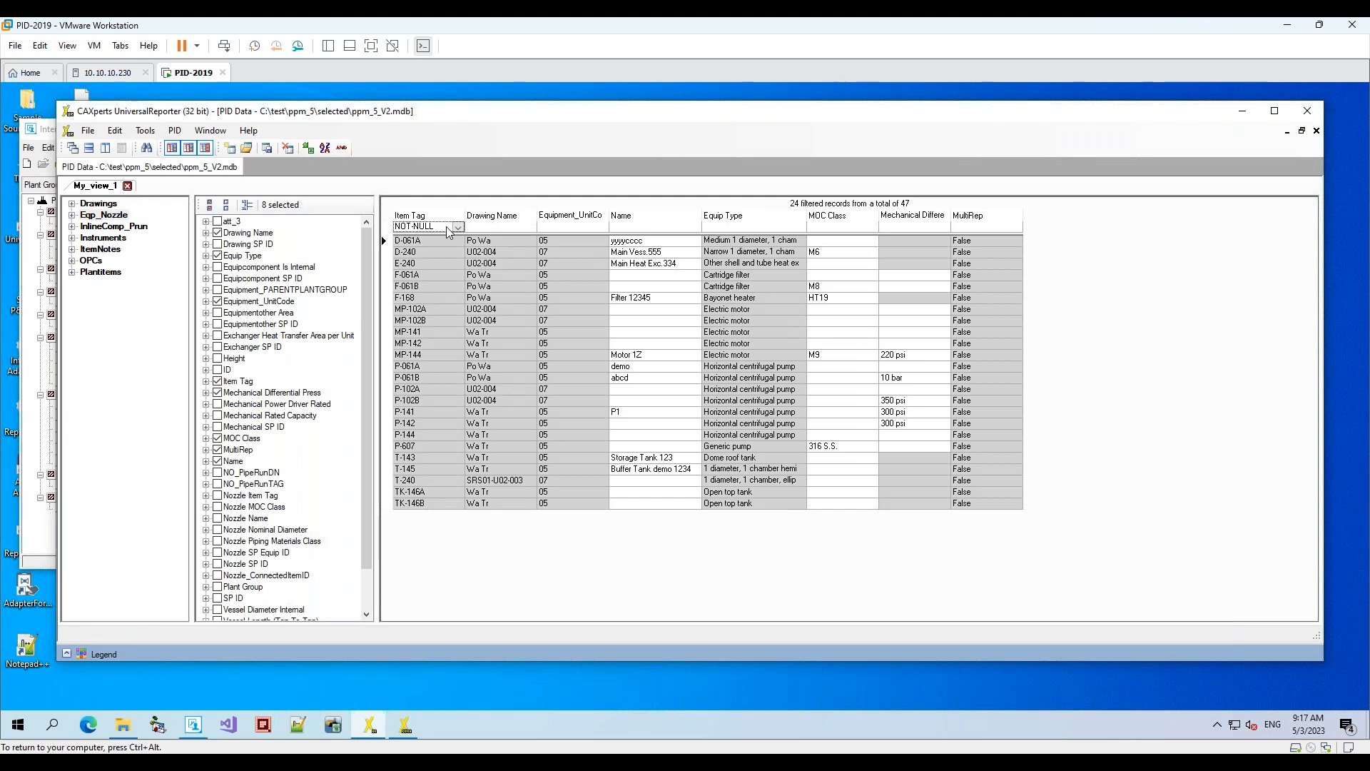
pyautogui.click(439, 226)
pyautogui.write('*240')
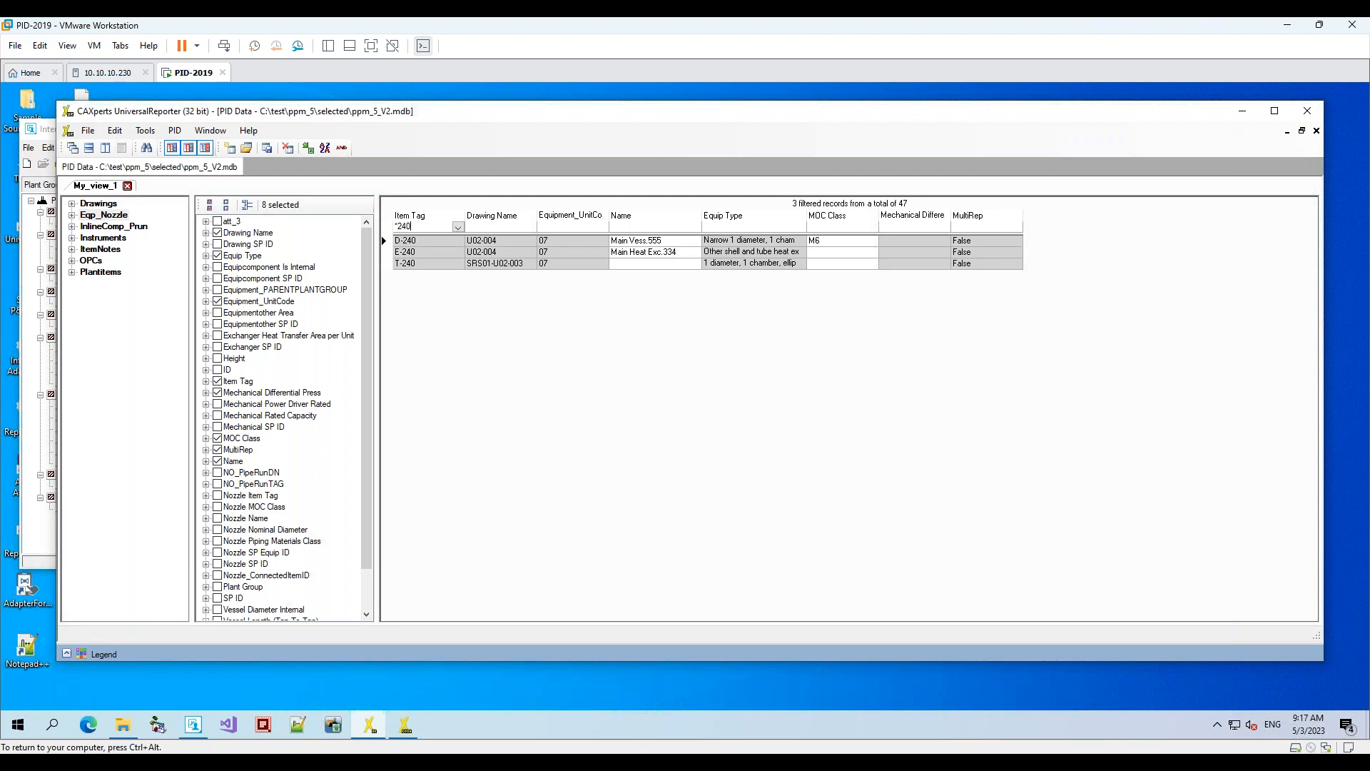
# Clear the Item Tag filter and filter the Eqp_Nozzle records by Equip Type with *p
pyautogui.press('BackSpace')
pyautogui.press('BackSpace')
pyautogui.press('BackSpace')
pyautogui.press('BackSpace')
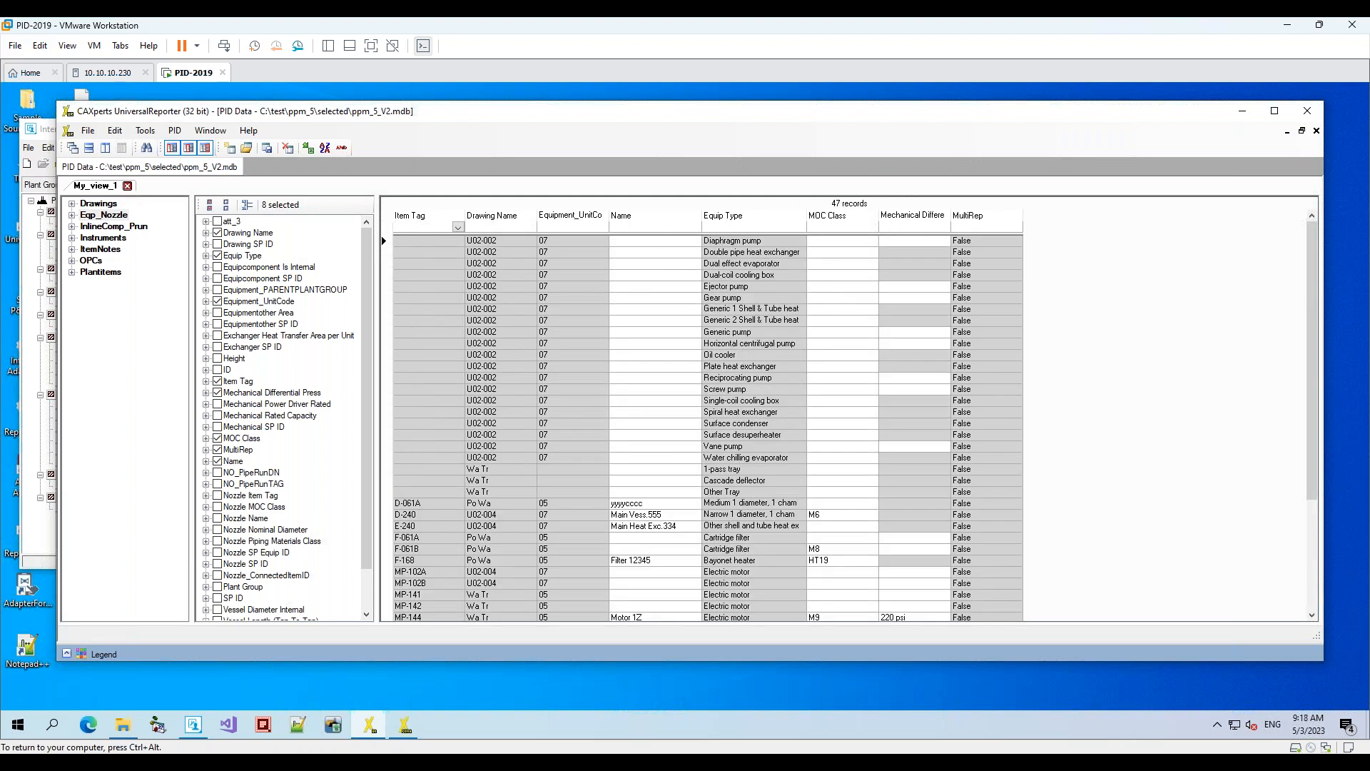
pyautogui.click(739, 227)
pyautogui.write('*p')
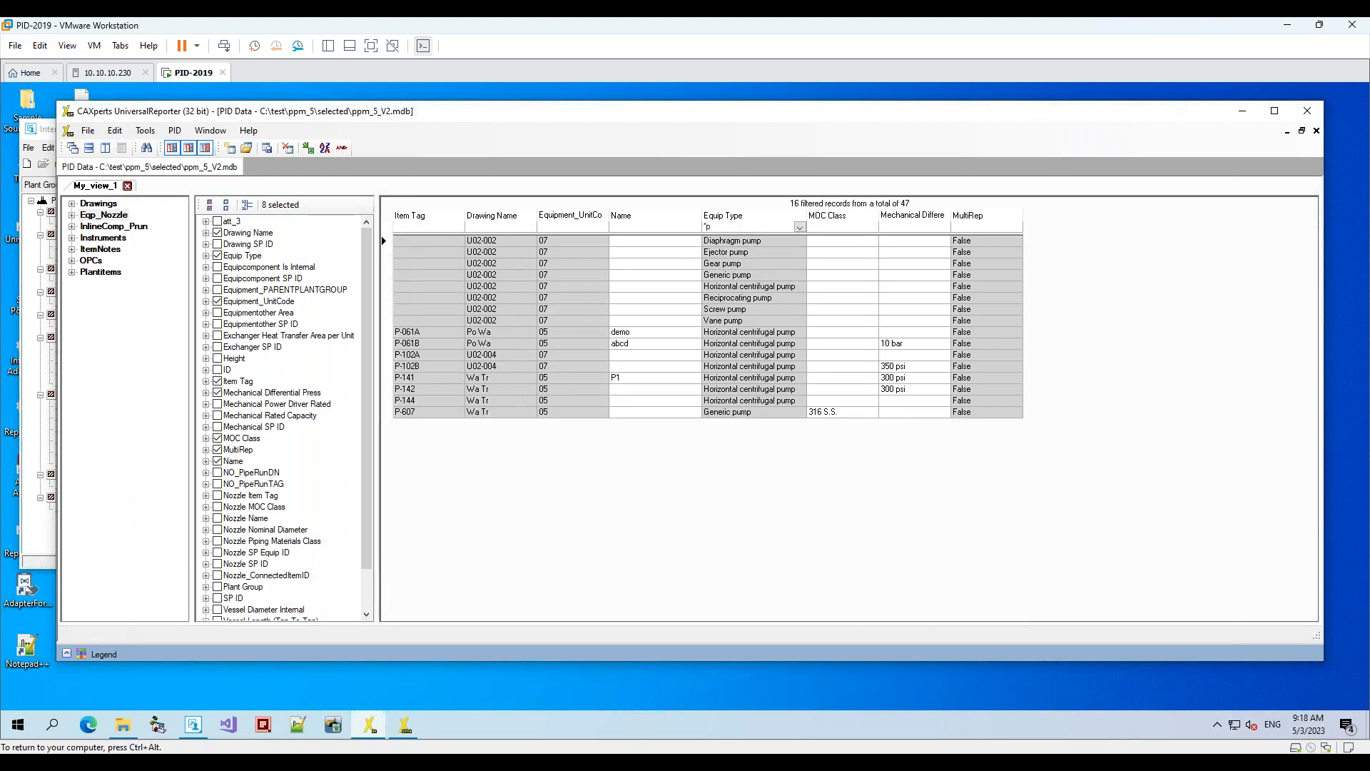
# Extend the Equip Type filter to *pump and filter the Item Tag column by NOT-NULL
pyautogui.write('ump')
pyautogui.click(459, 228)
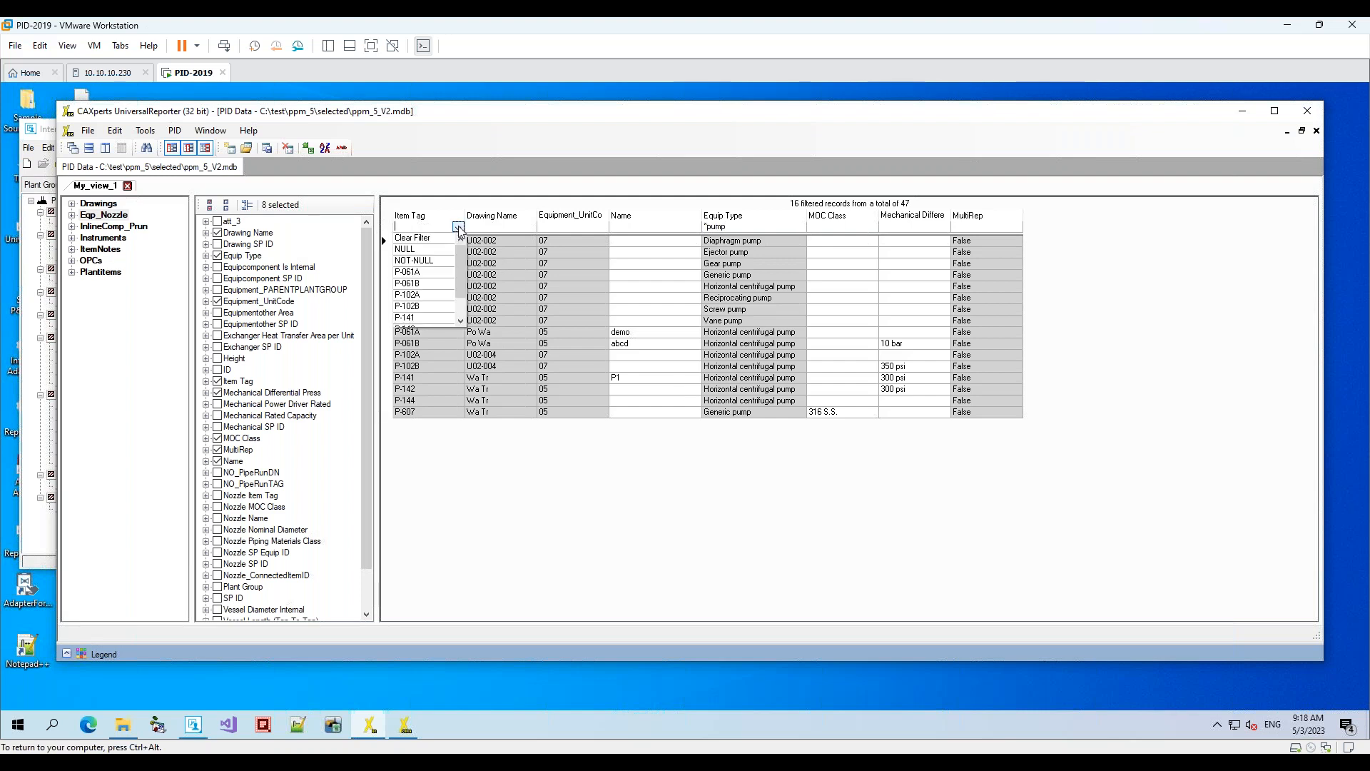
pyautogui.click(409, 262)
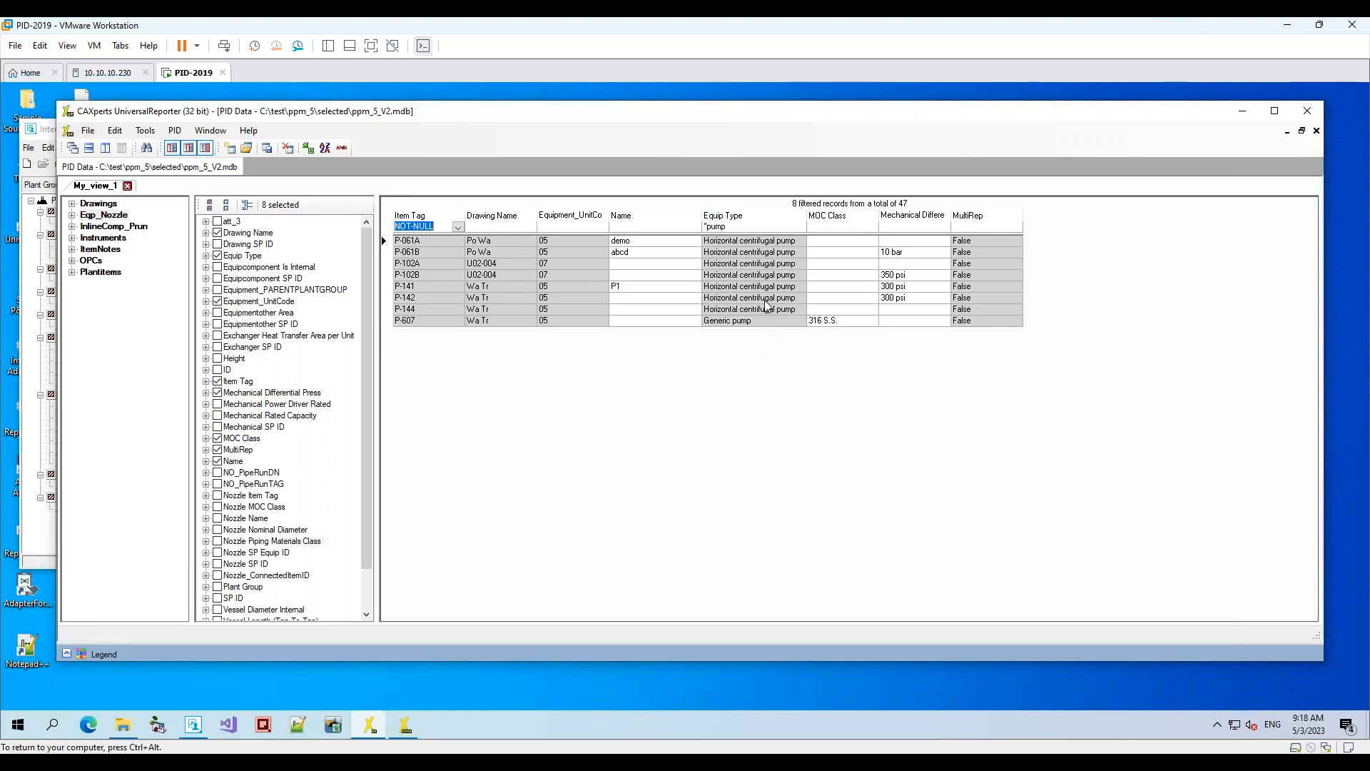
# Clear the filter on the Equip Type column of the Eqp_Nozzle records
pyautogui.click(740, 228)
pyautogui.rightClick(745, 254)
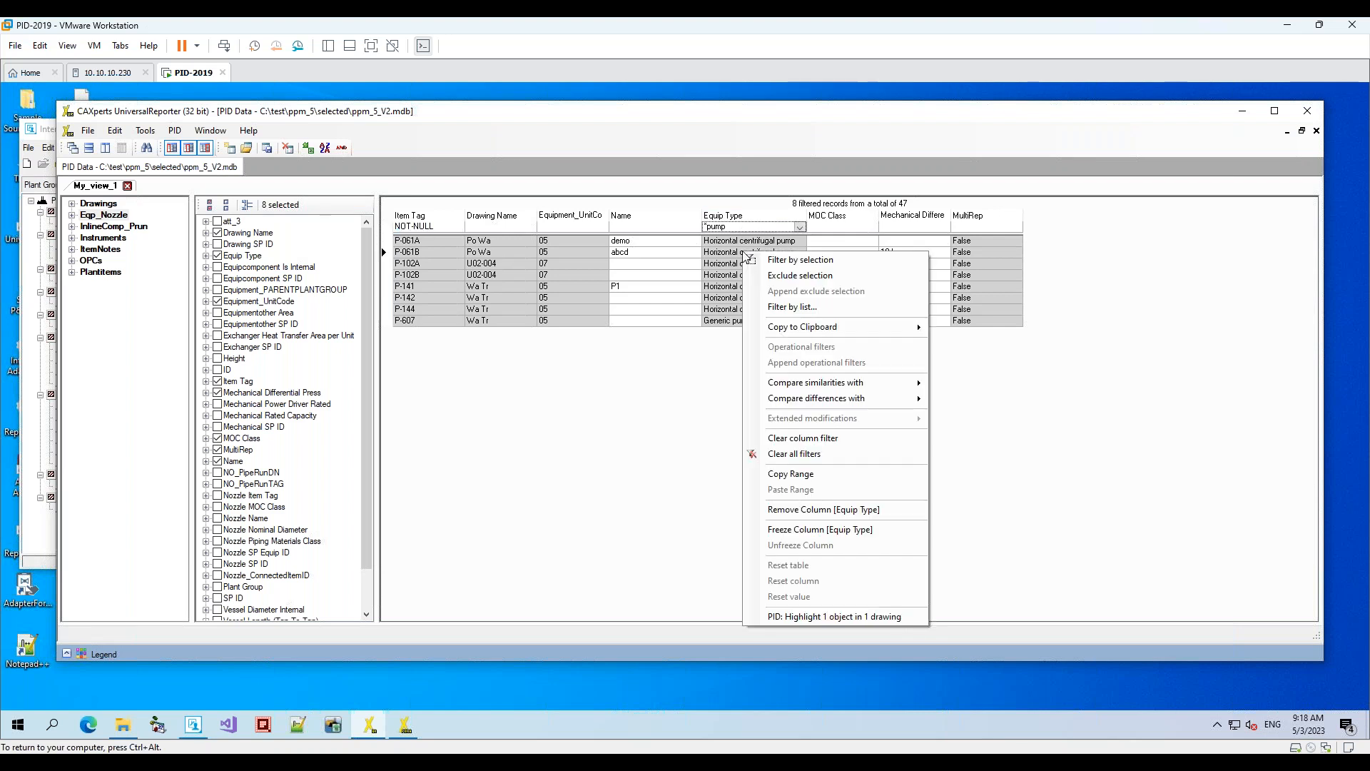
pyautogui.click(795, 438)
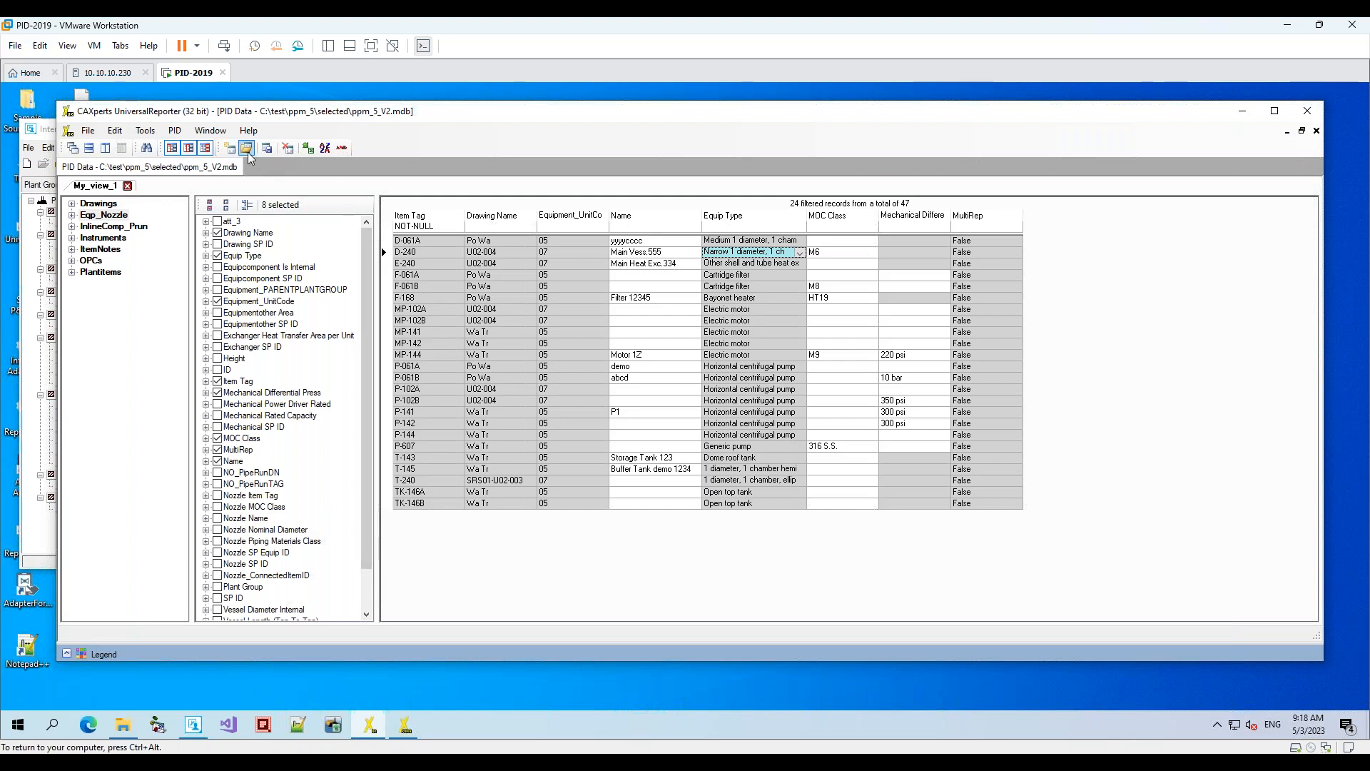
# Create a new view of InlineComp_Prun showing Inline Component Item Tag and the COUNT of Inline Component SP ID
pyautogui.click(229, 148)
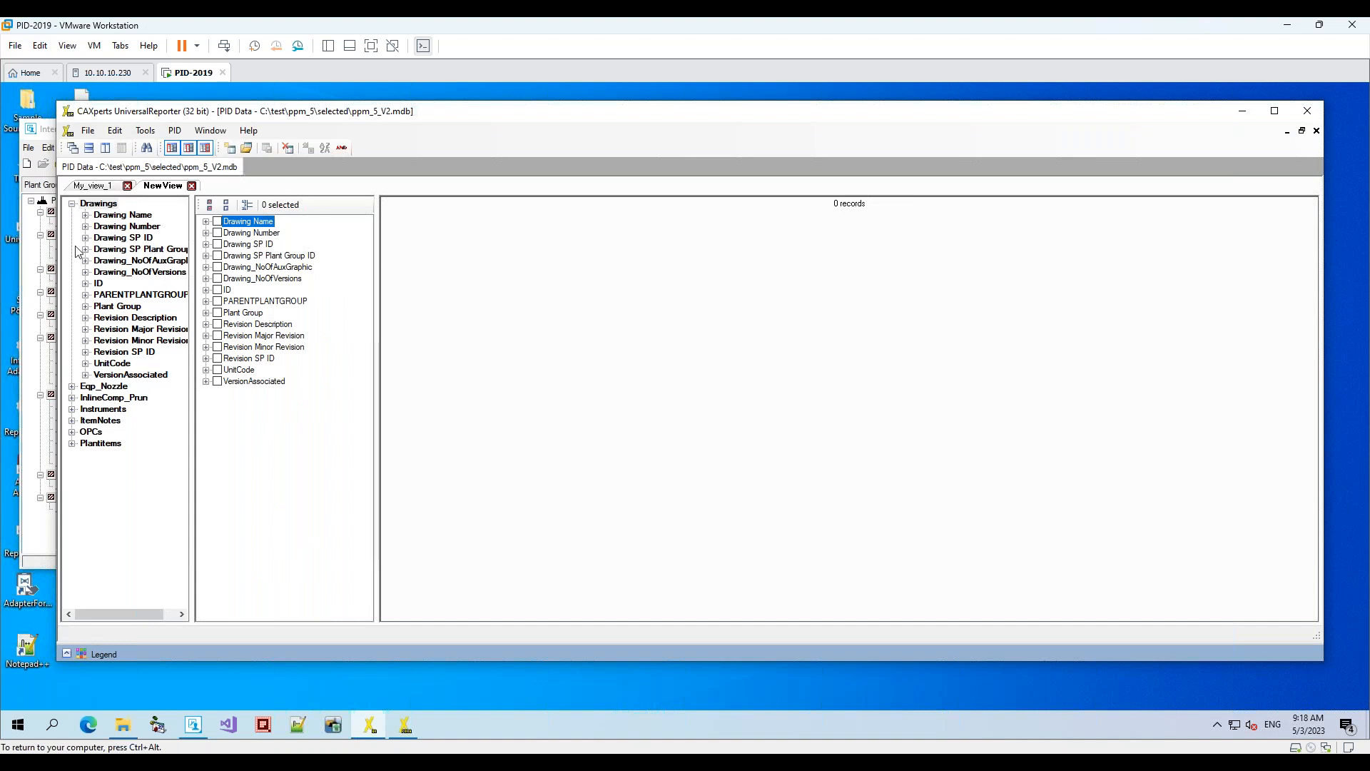
pyautogui.click(72, 205)
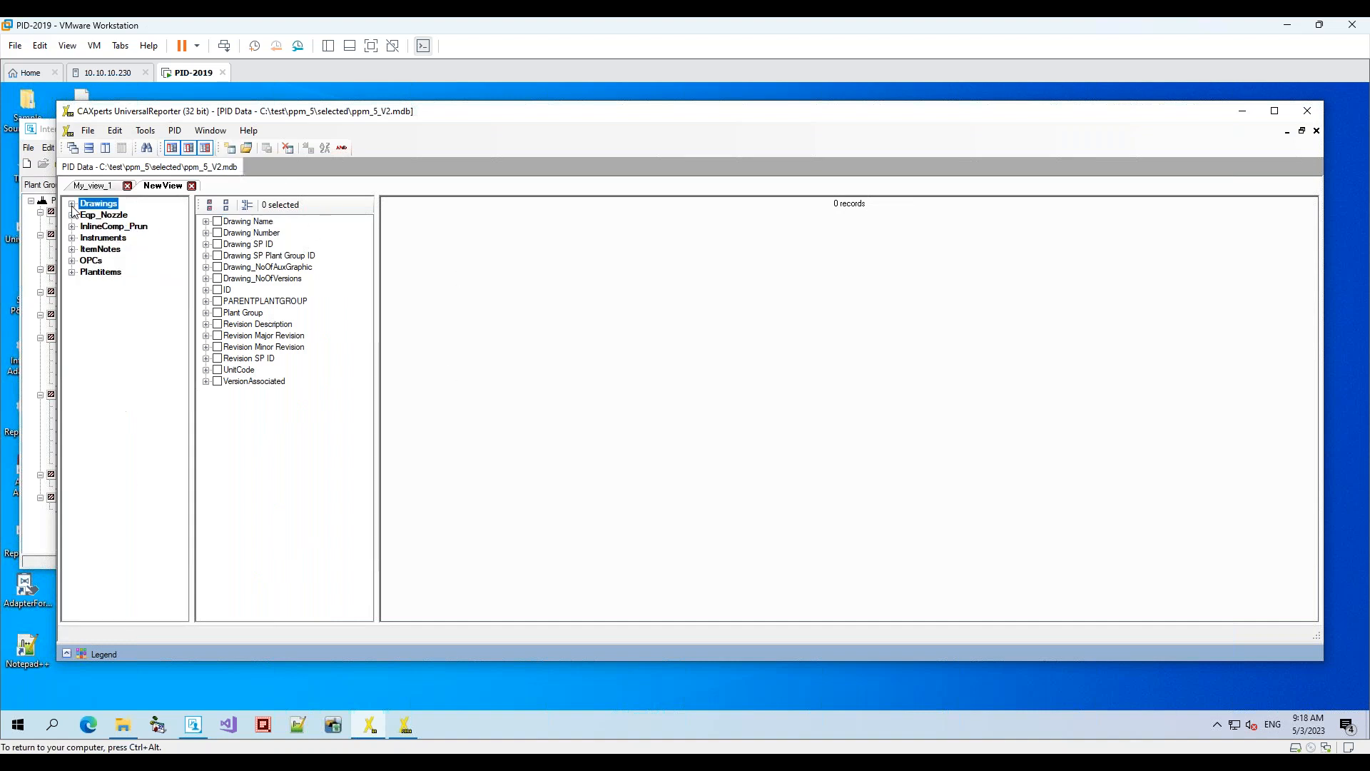
pyautogui.click(103, 225)
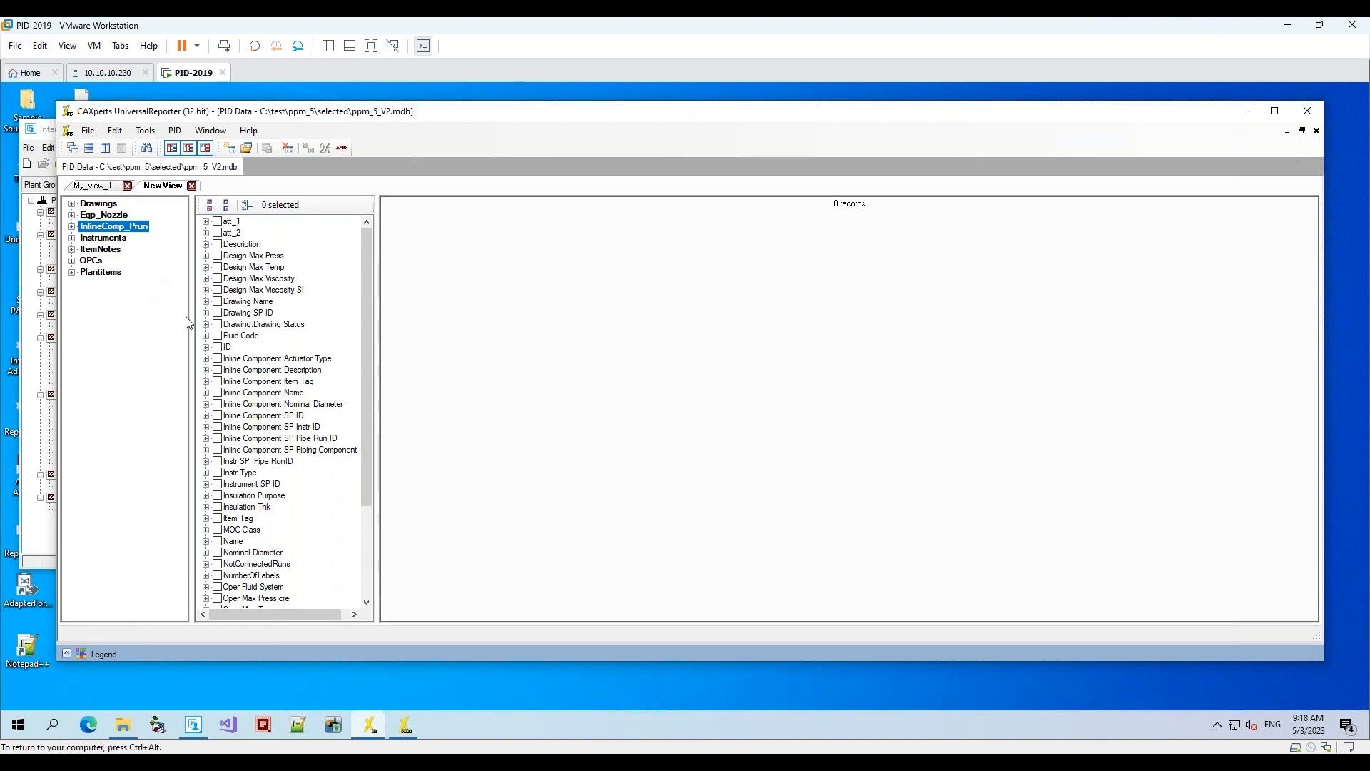
pyautogui.click(217, 382)
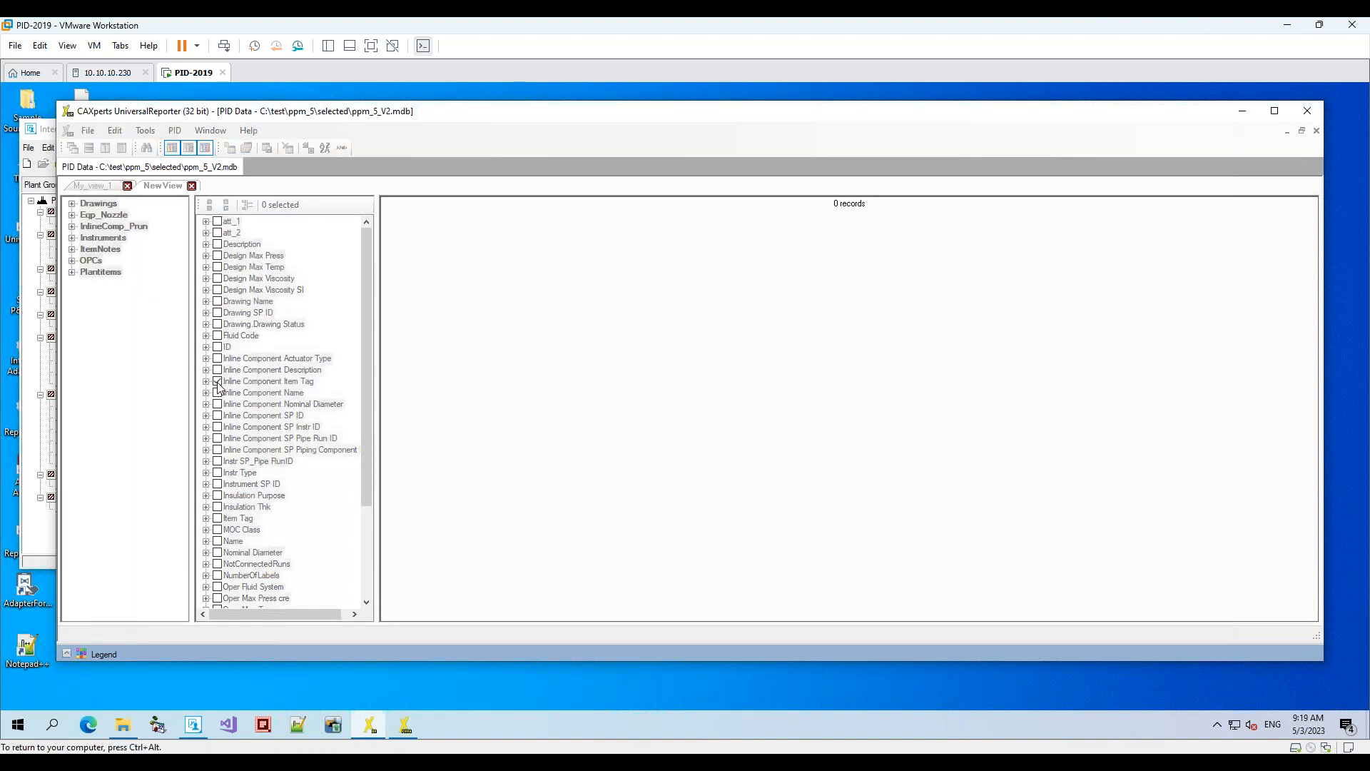
pyautogui.click(206, 417)
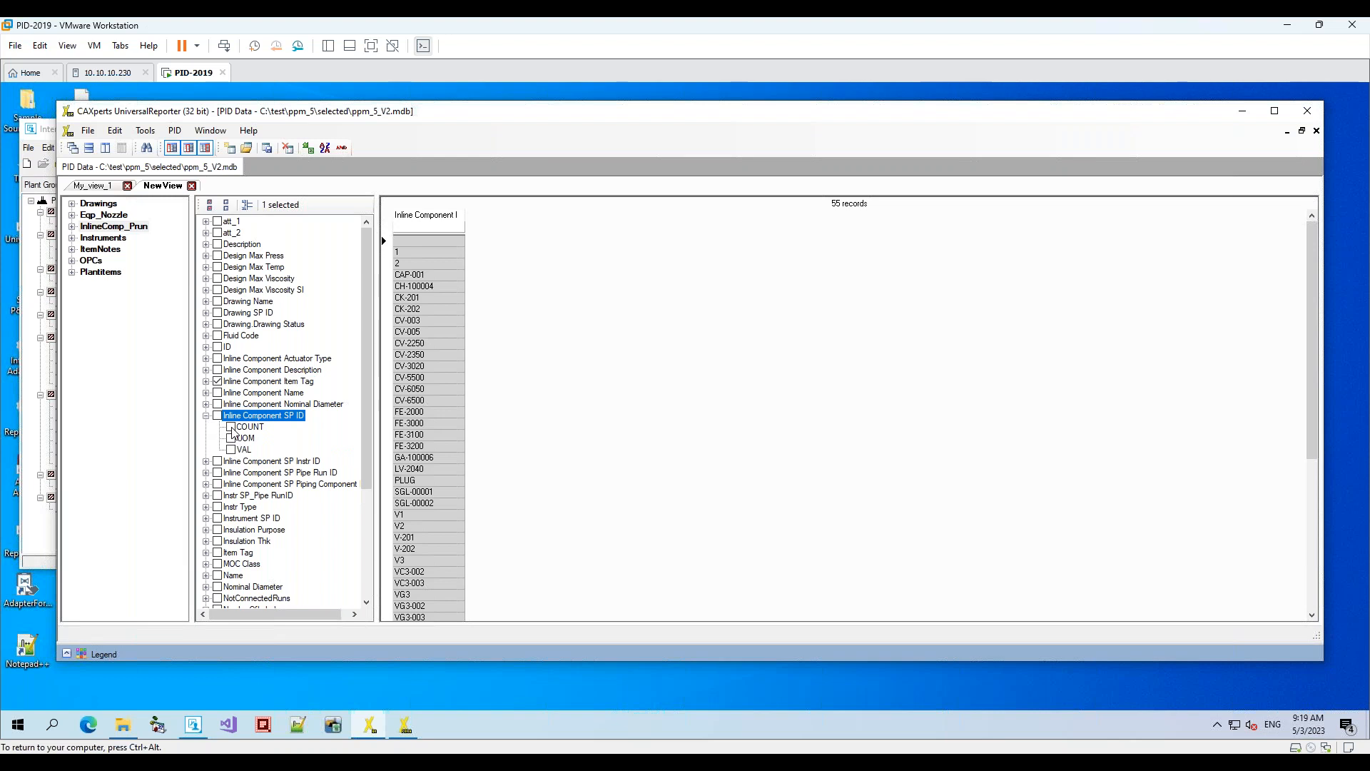
pyautogui.click(231, 428)
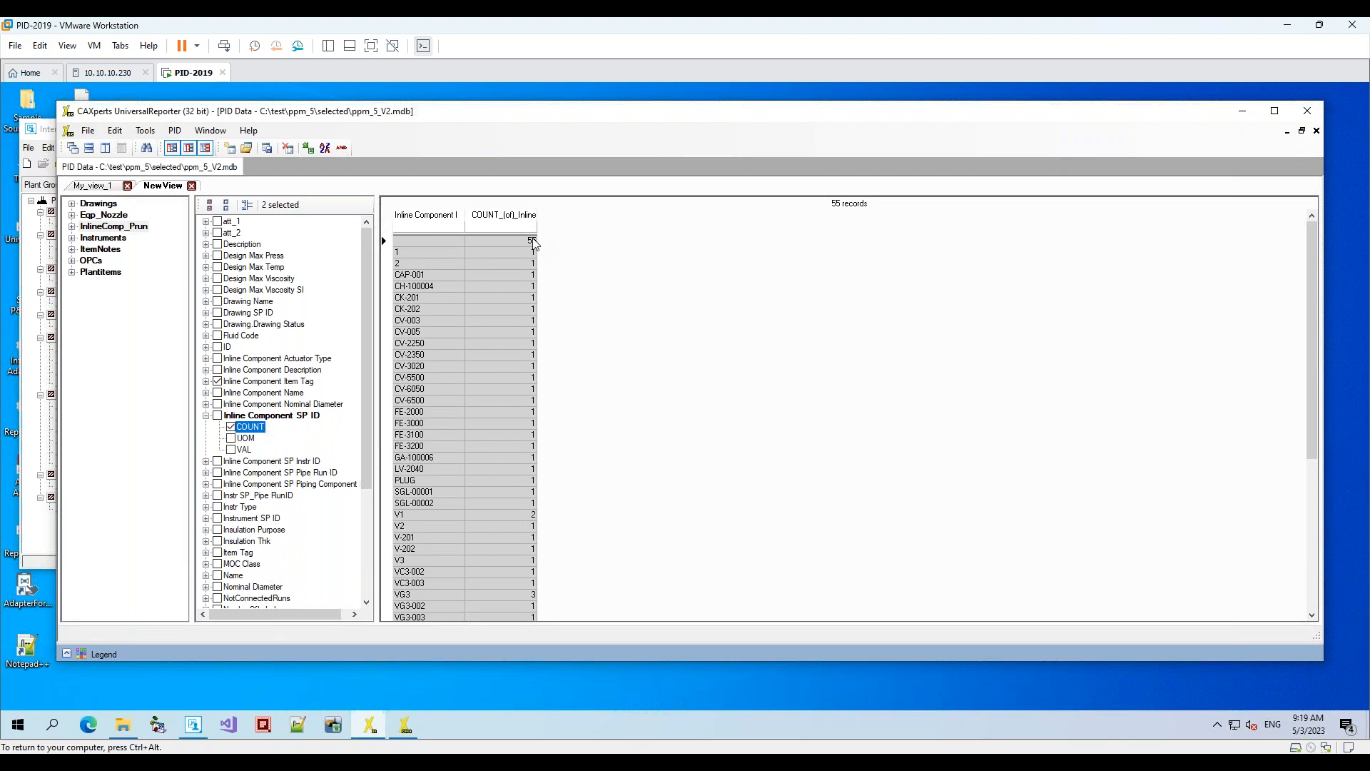
# Highlight the objects with Inline Component Item Tag V1 in their drawing, look at them and dismiss the SmartSketch licence message
pyautogui.click(434, 515)
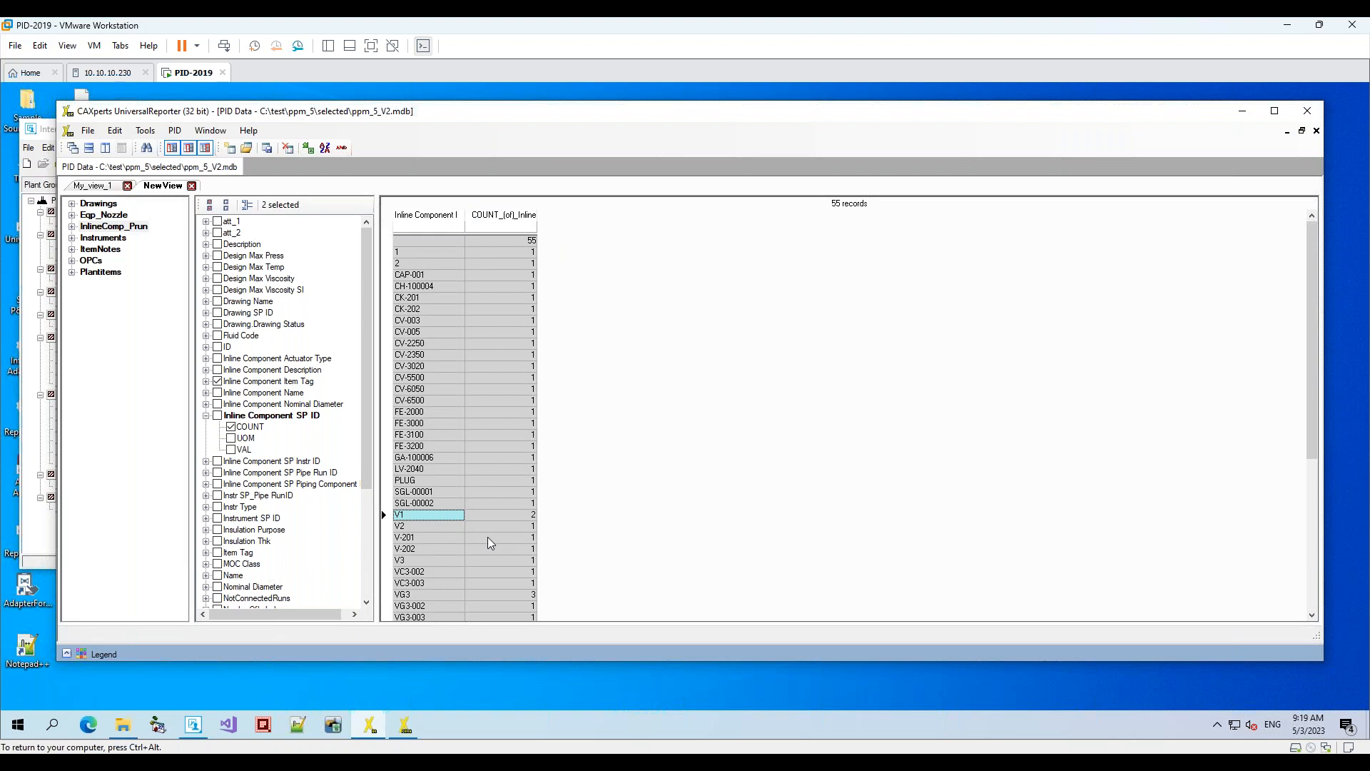
pyautogui.click(428, 595)
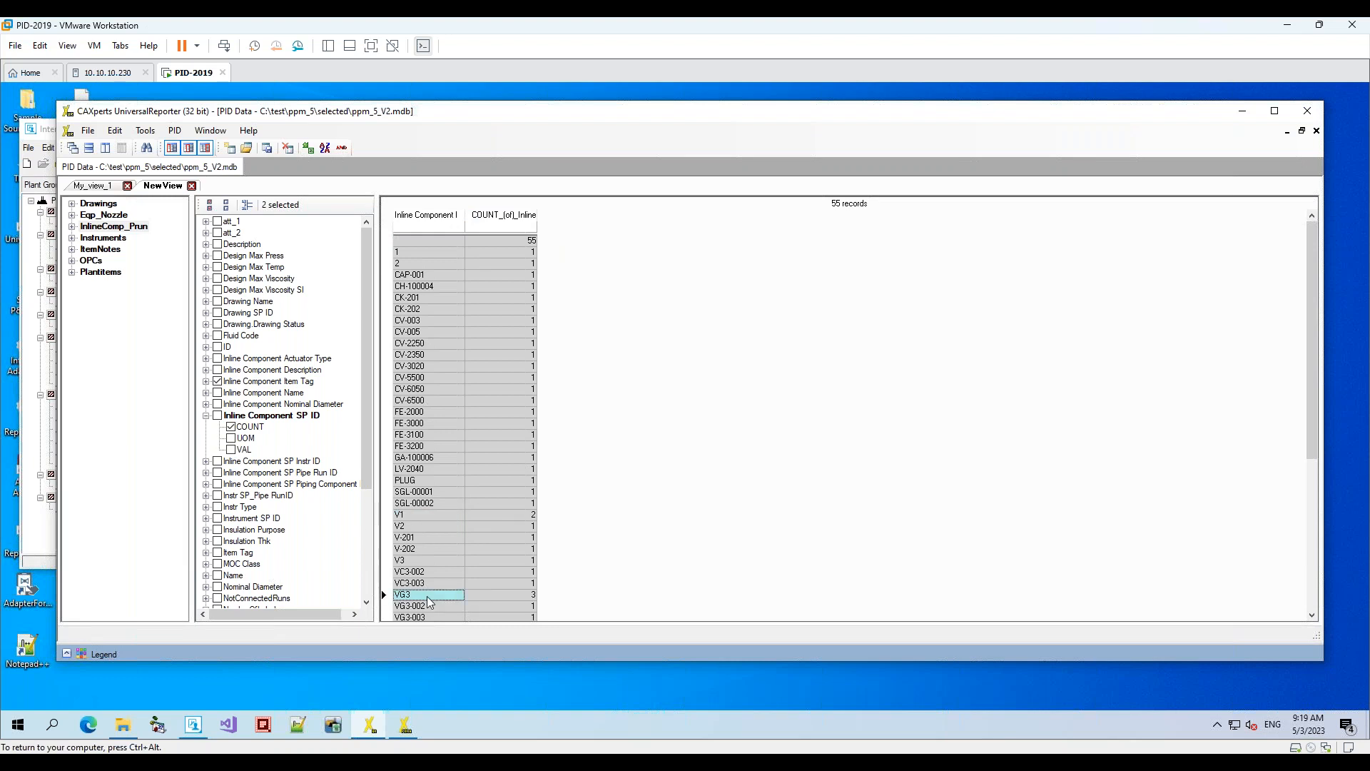
pyautogui.click(431, 515)
pyautogui.rightClick(431, 515)
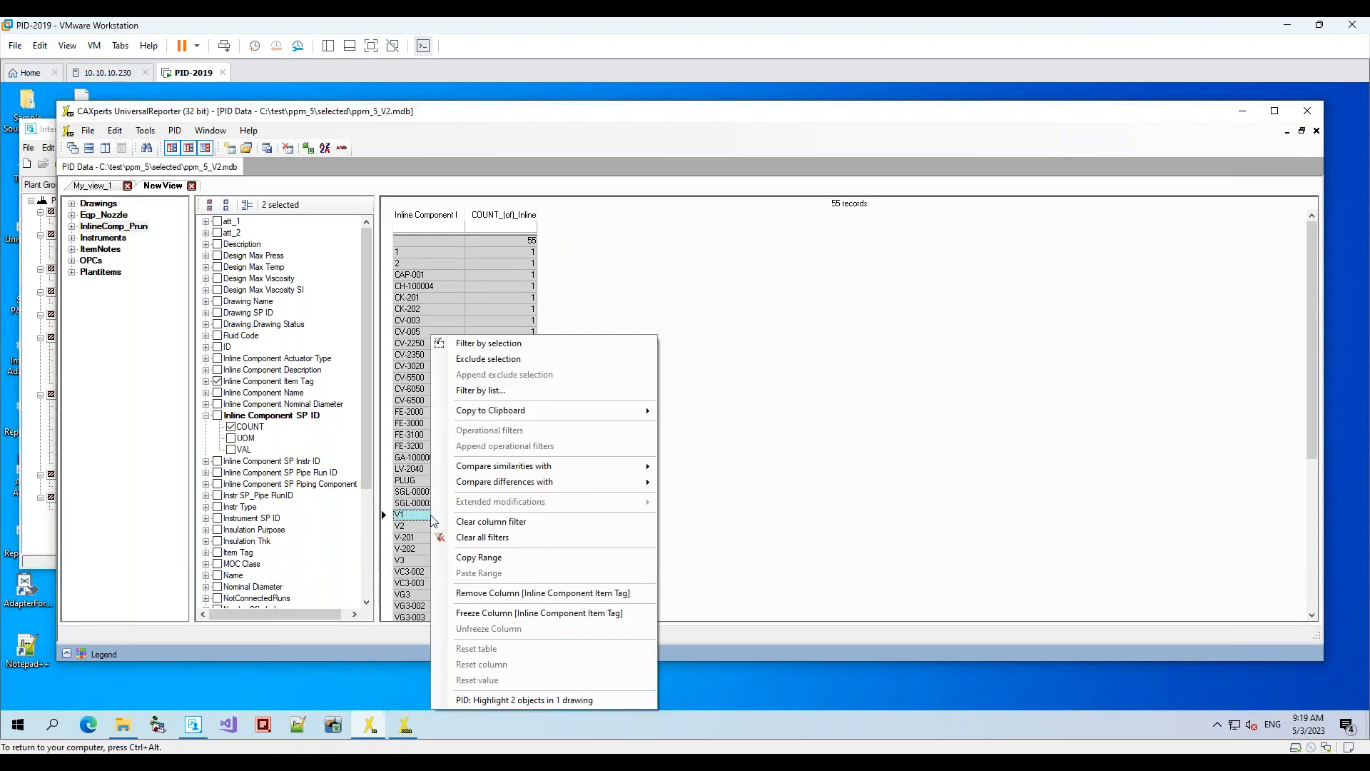
pyautogui.click(559, 701)
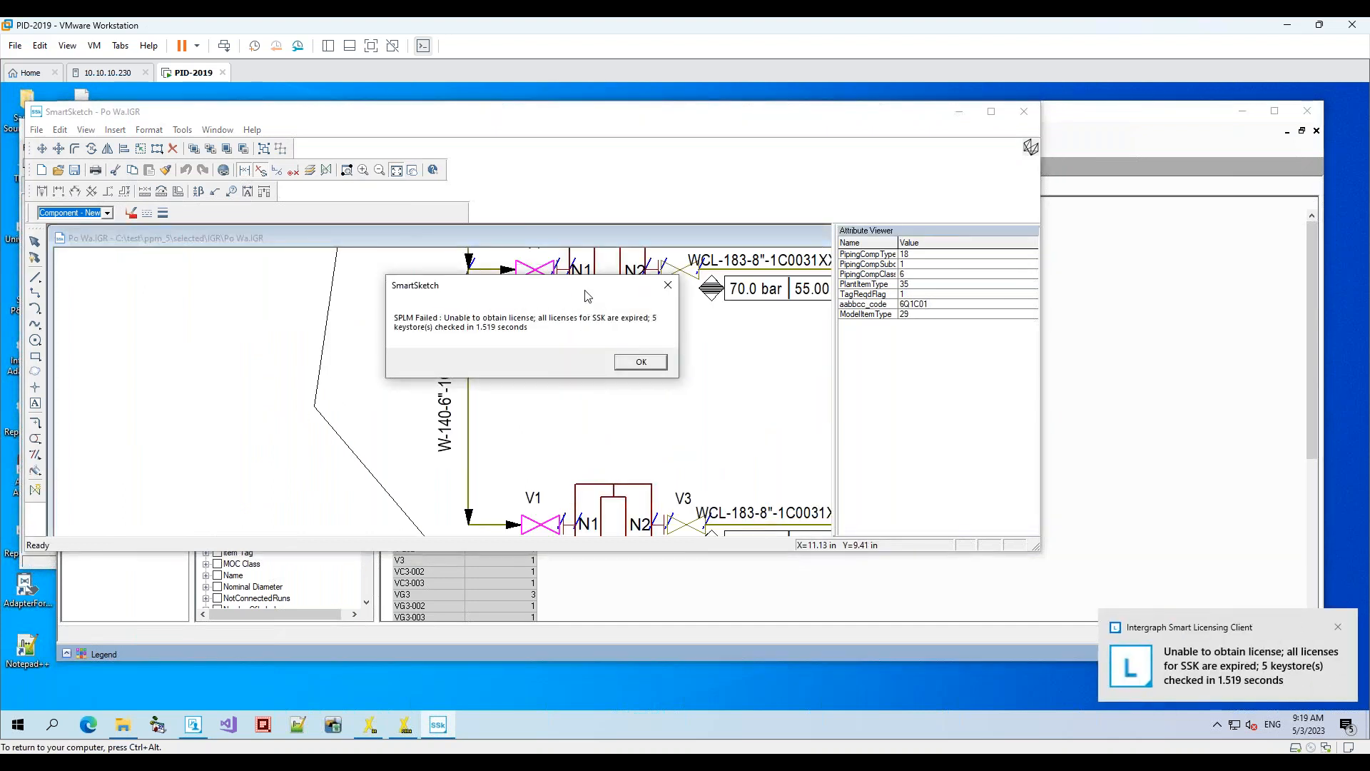
pyautogui.moveTo(582, 291)
pyautogui.mouseDown()
pyautogui.moveTo(343, 382)
pyautogui.moveTo(257, 477)
pyautogui.mouseUp()
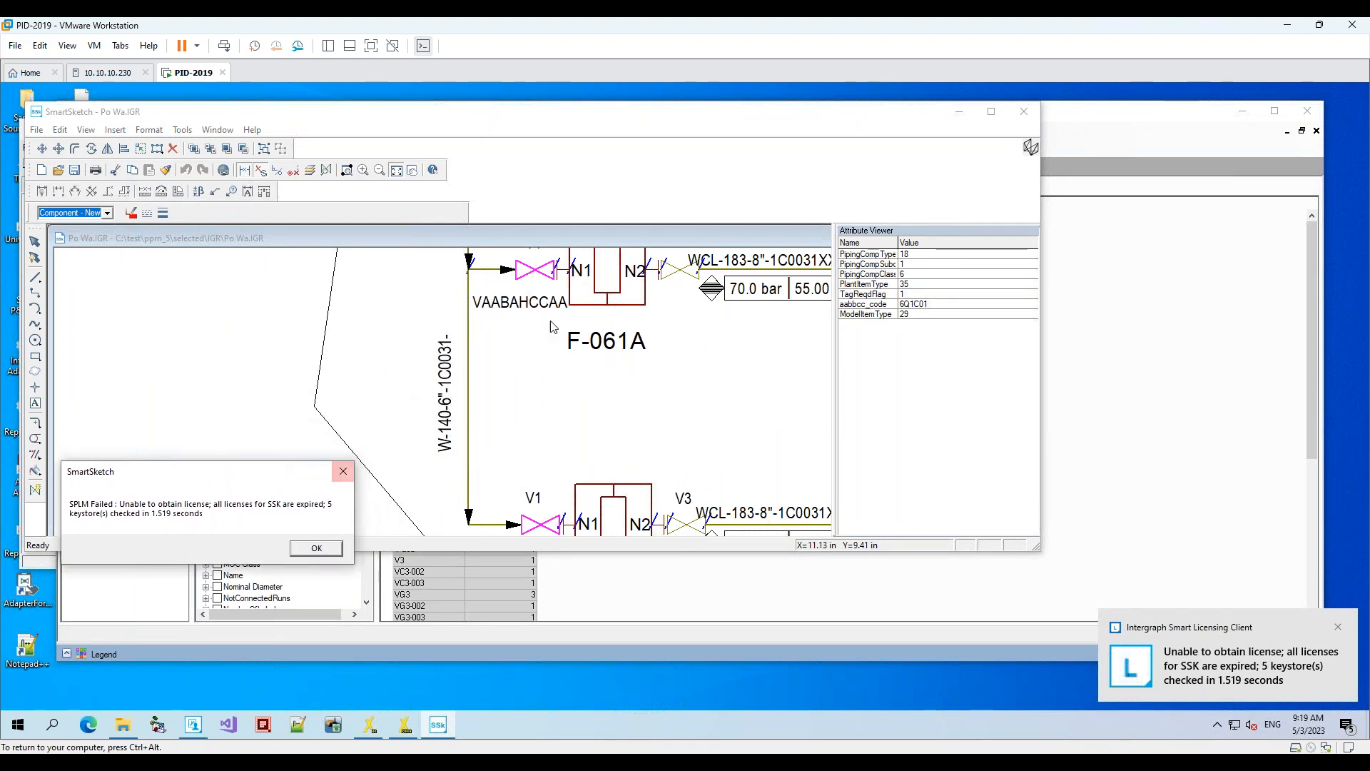
pyautogui.click(343, 472)
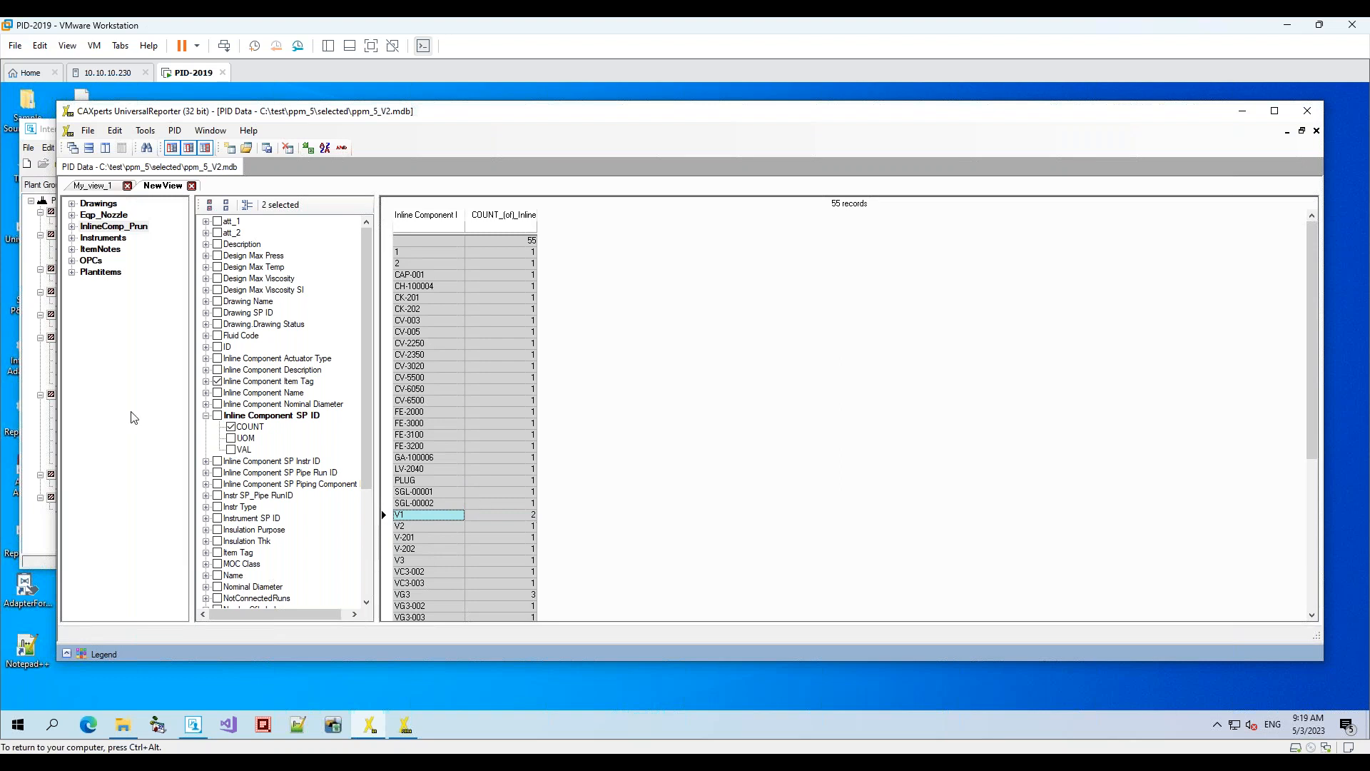
# Replace the inline component columns with Item Tag and the COUNT of SP ID
pyautogui.click(217, 382)
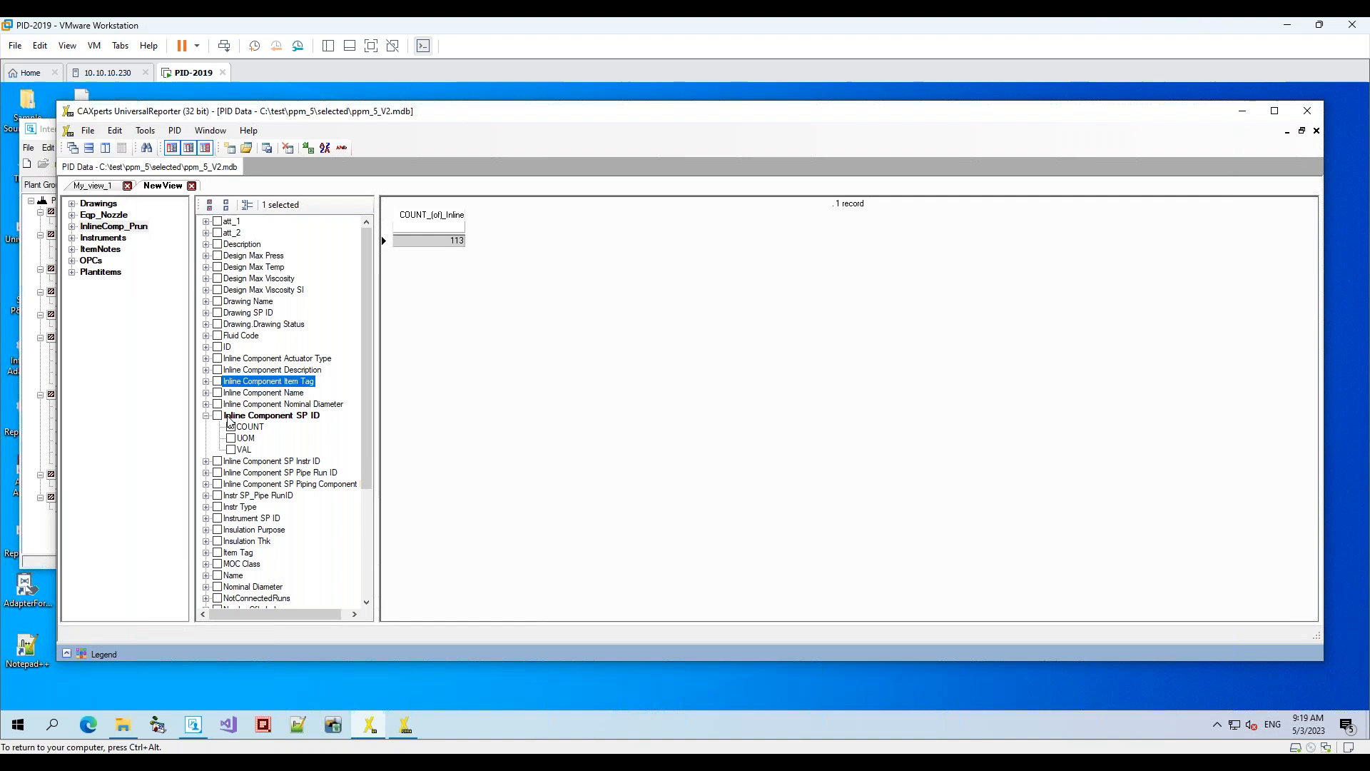
pyautogui.click(231, 427)
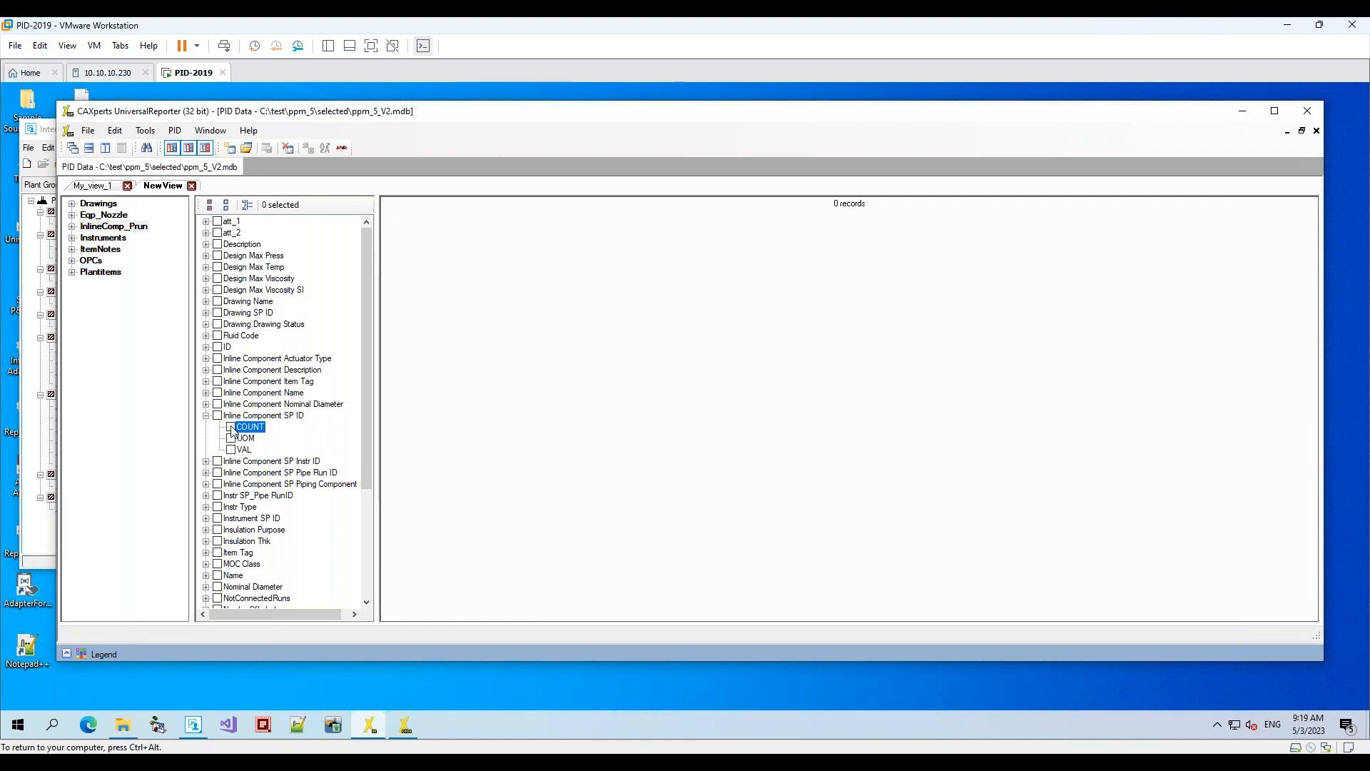
pyautogui.click(217, 553)
pyautogui.scroll(-1, 278, 542)
pyautogui.scroll(-4, 278, 543)
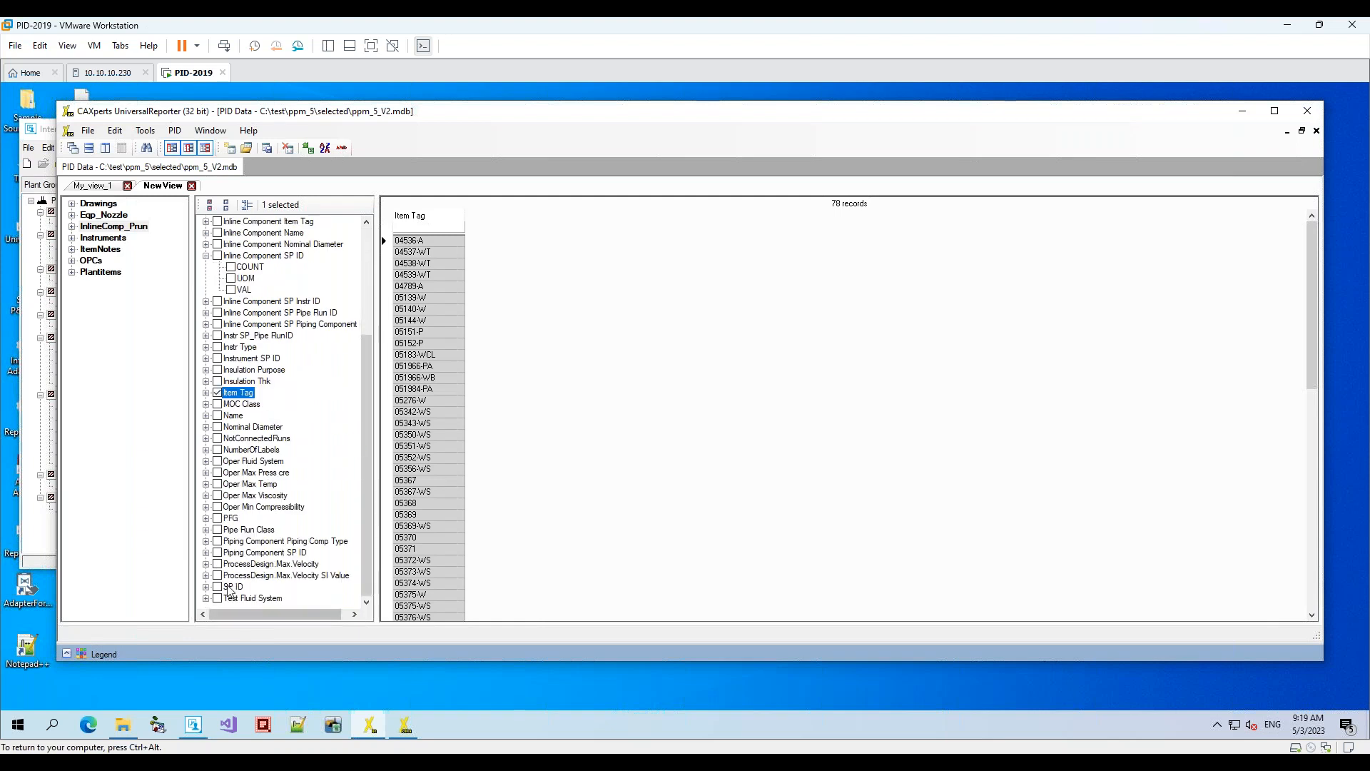
pyautogui.click(206, 586)
pyautogui.click(230, 574)
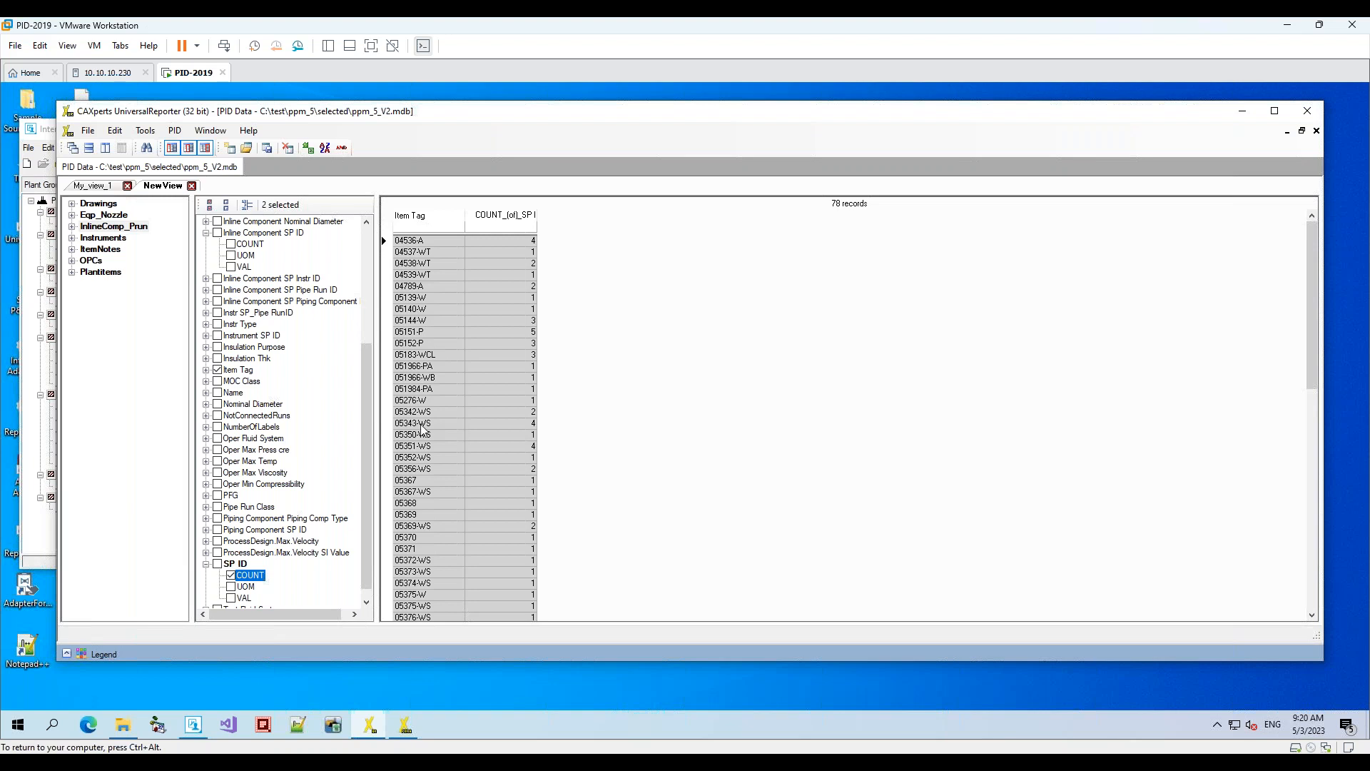
# Replace the SP ID count with the COUNT of Drawing Name for each Item Tag
pyautogui.click(230, 575)
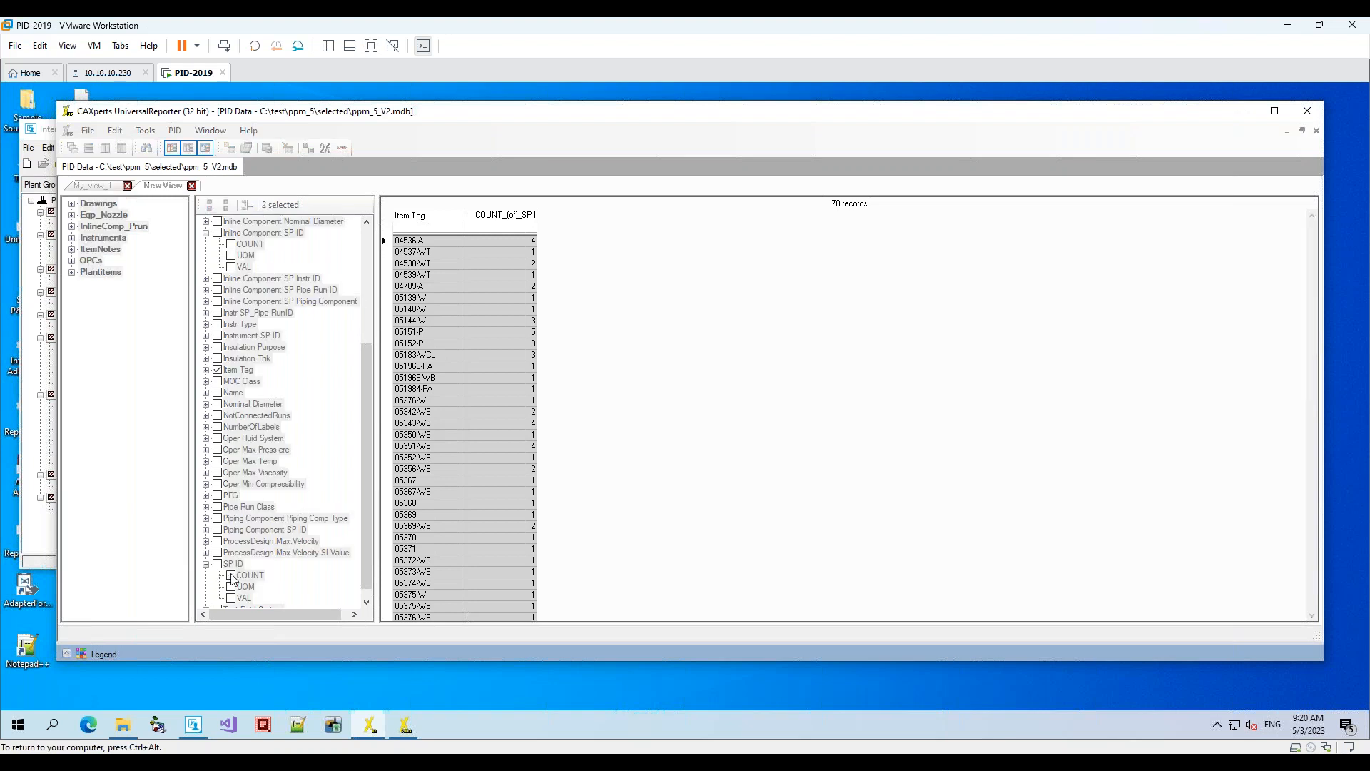
pyautogui.scroll(6, 276, 395)
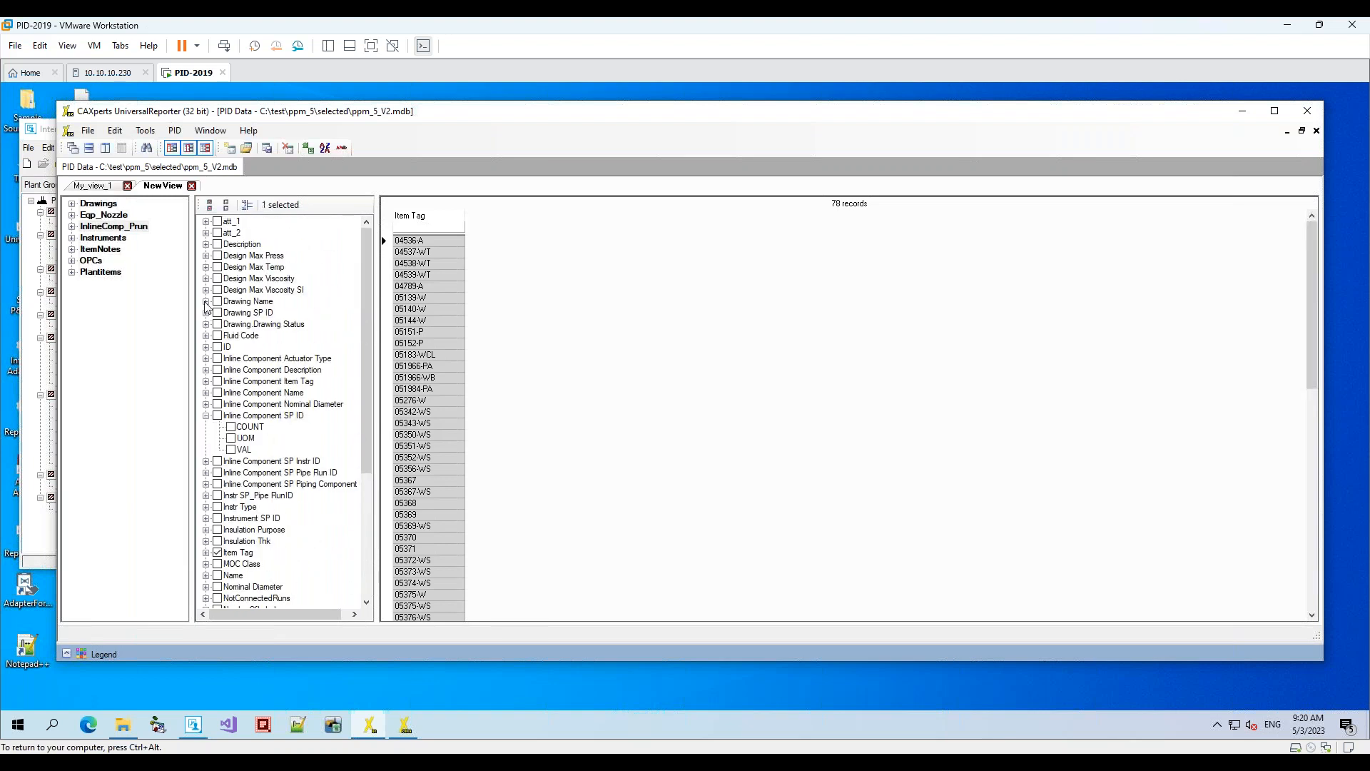
pyautogui.click(206, 302)
pyautogui.click(231, 312)
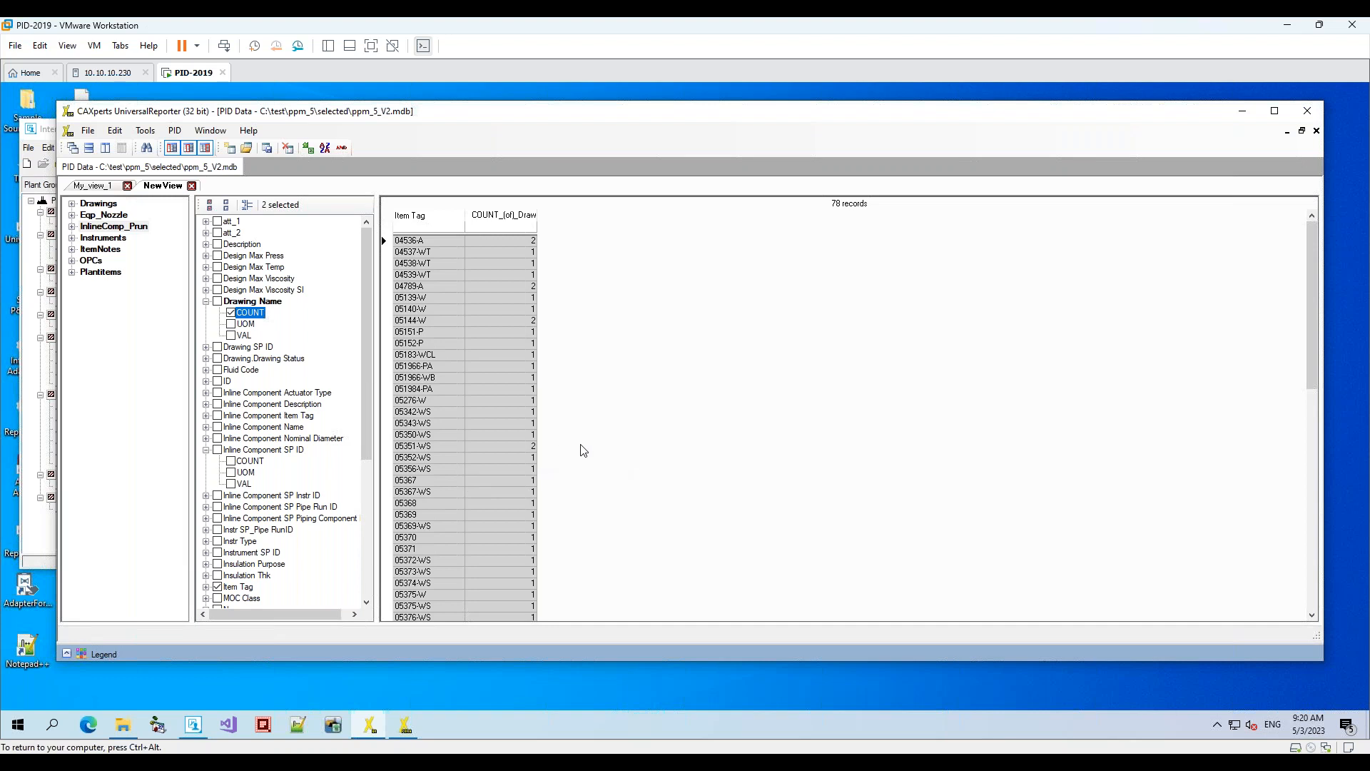
# Highlight the objects of Item Tag 05351-WS in their drawings, look at them and dismiss the SmartSketch licence message
pyautogui.rightClick(420, 447)
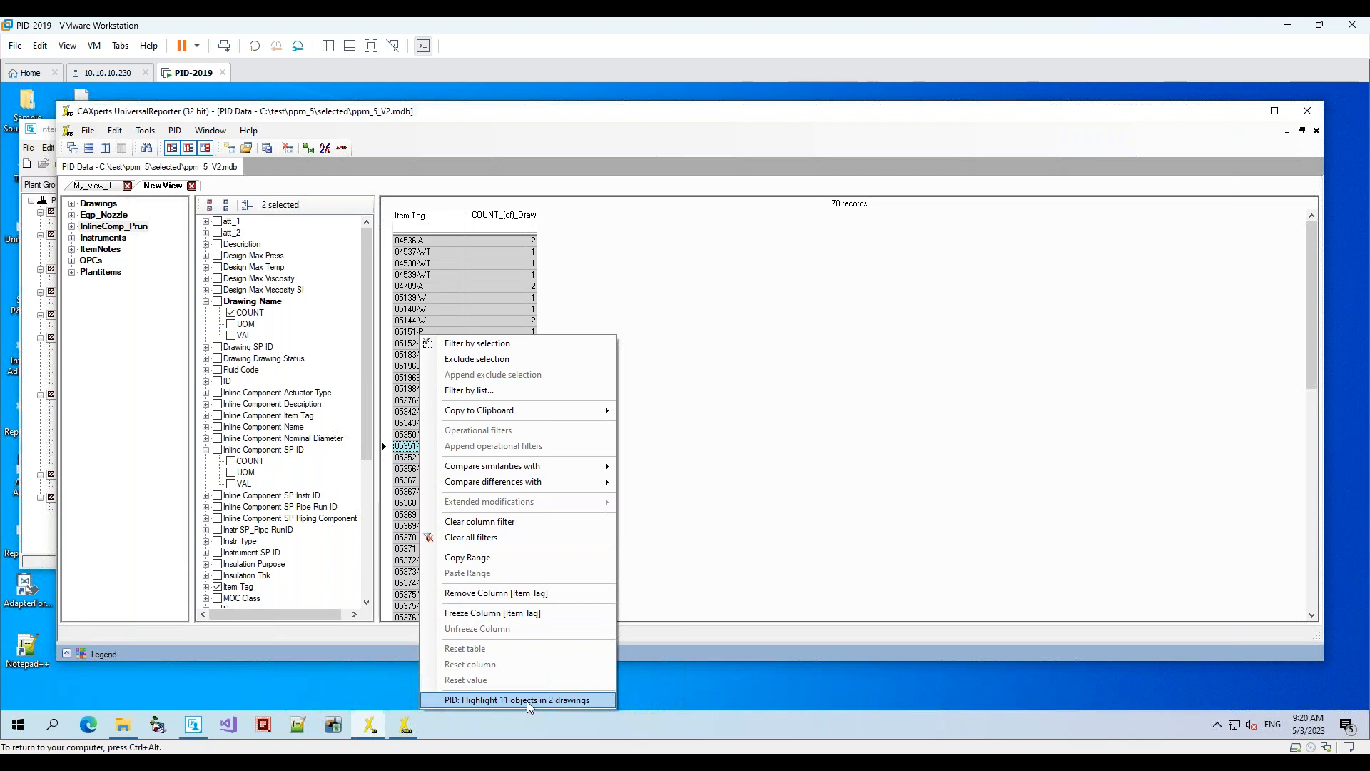
pyautogui.click(526, 700)
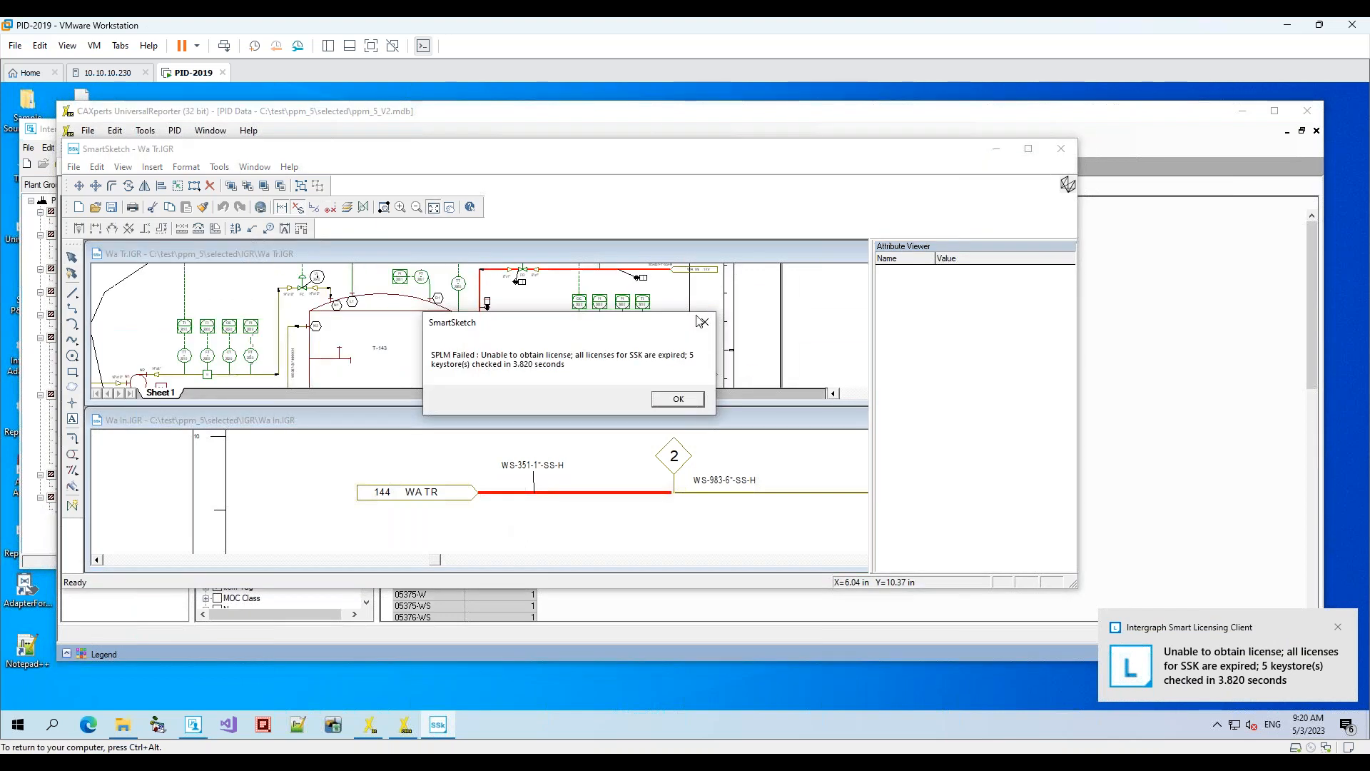
pyautogui.moveTo(651, 329); pyautogui.dragTo(998, 495)
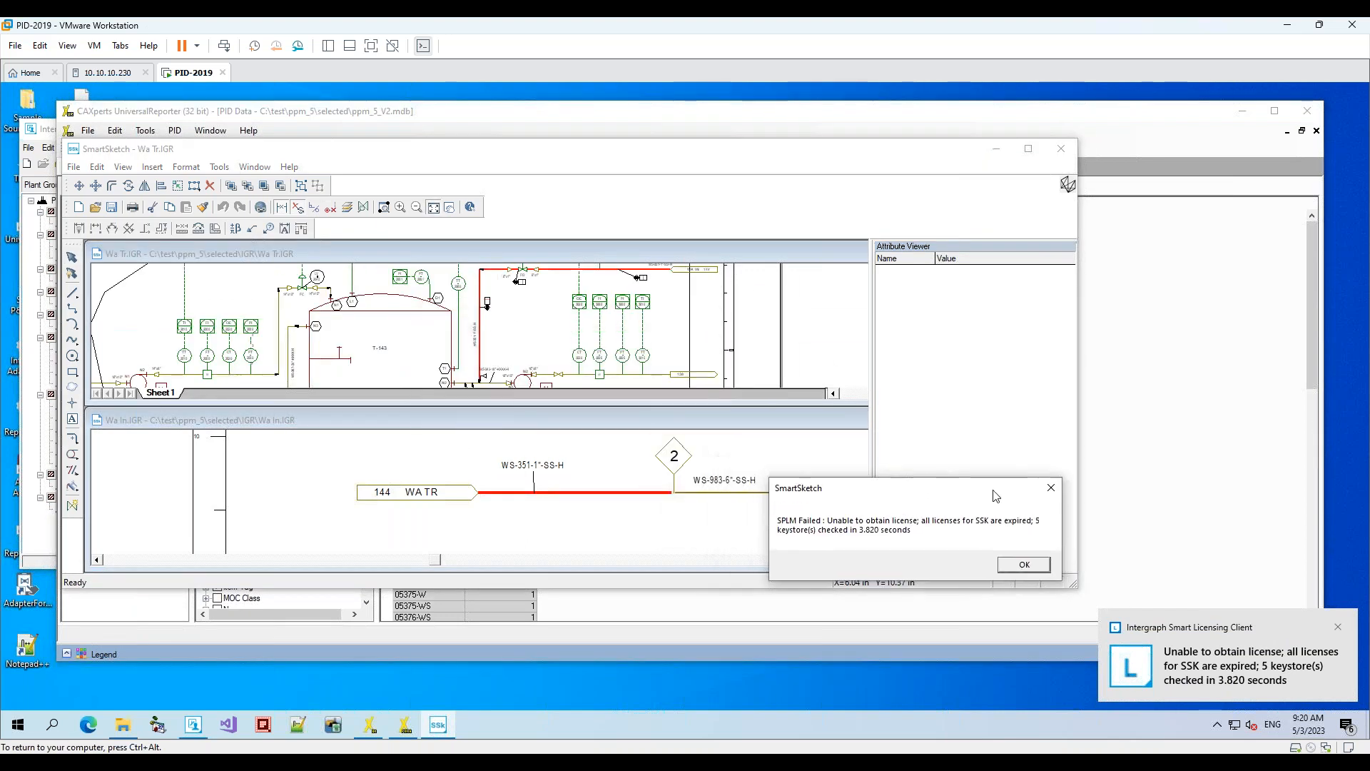
pyautogui.click(1050, 489)
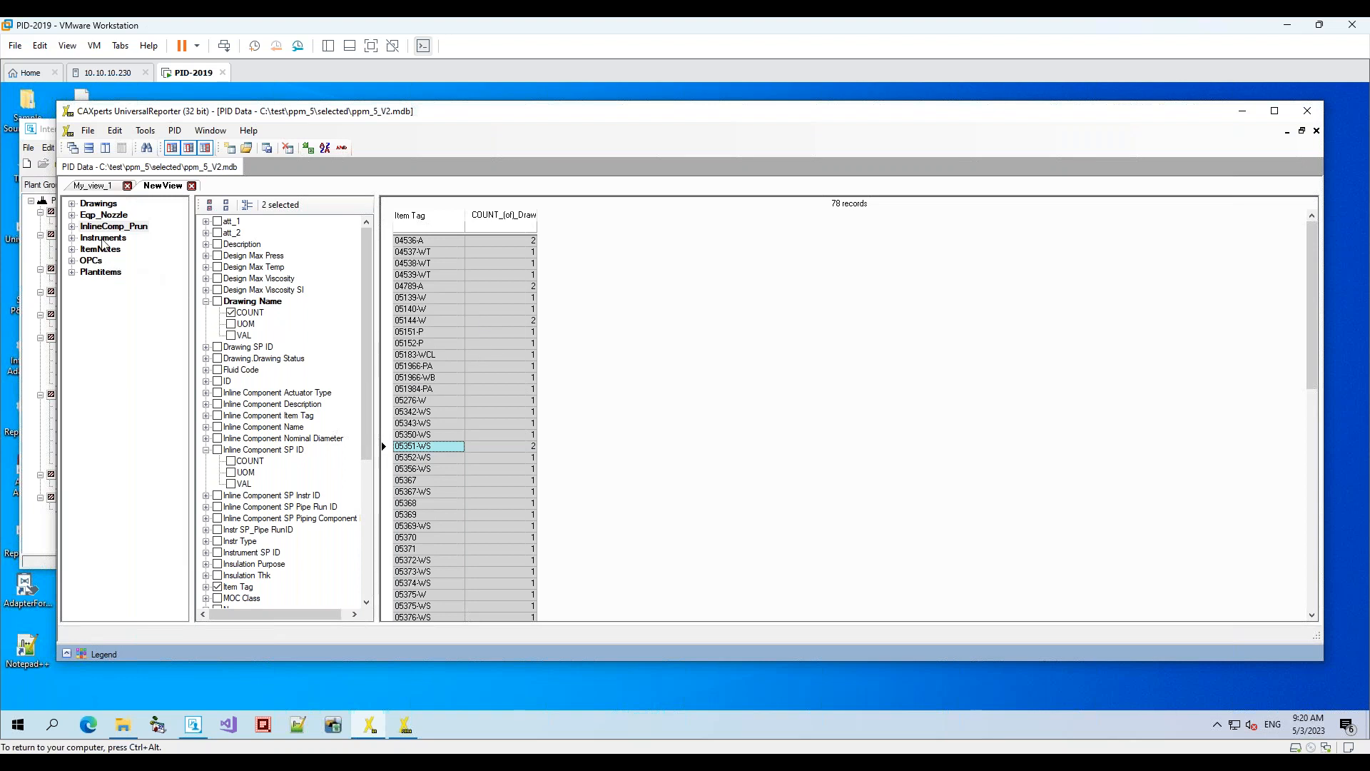
# Highlight the OPC differences in the OPCs table of My_view_1, review them and switch the highlighting off again
pyautogui.click(92, 186)
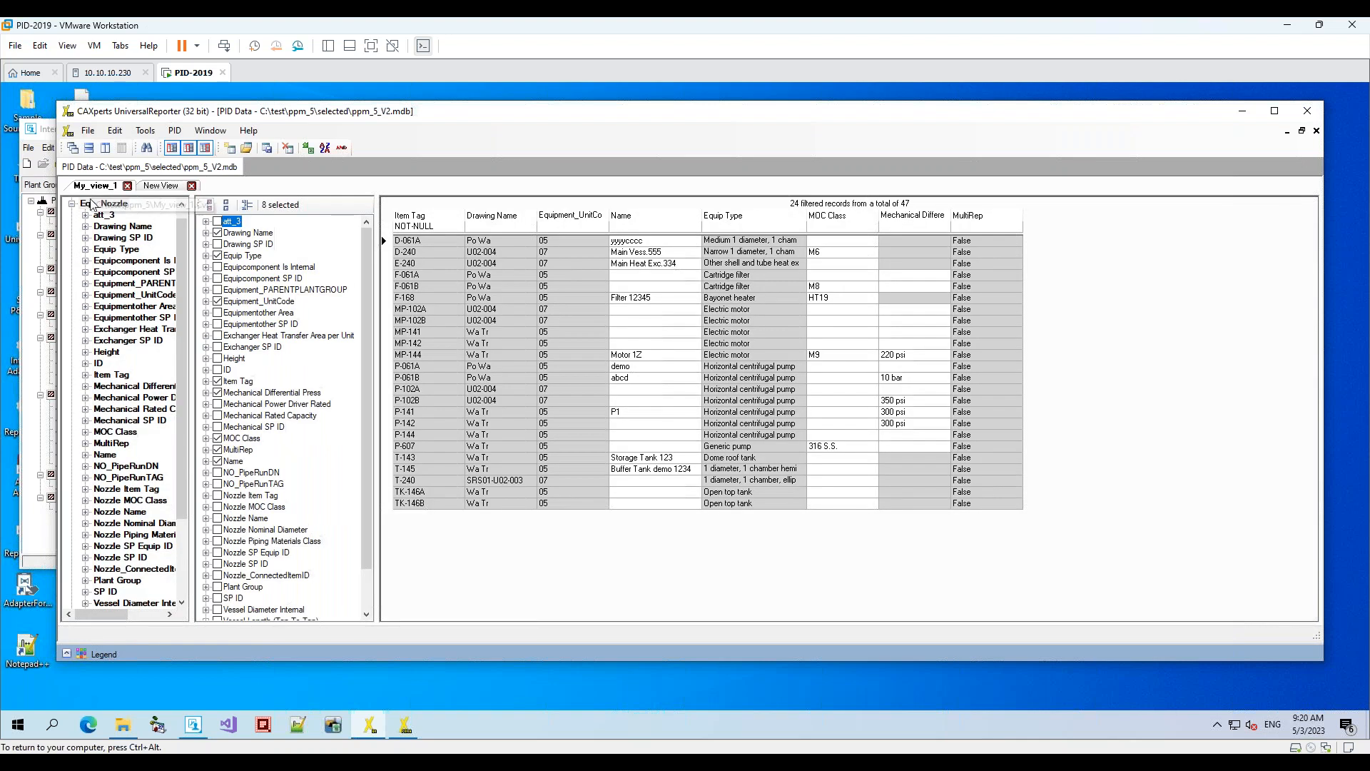
pyautogui.click(73, 204)
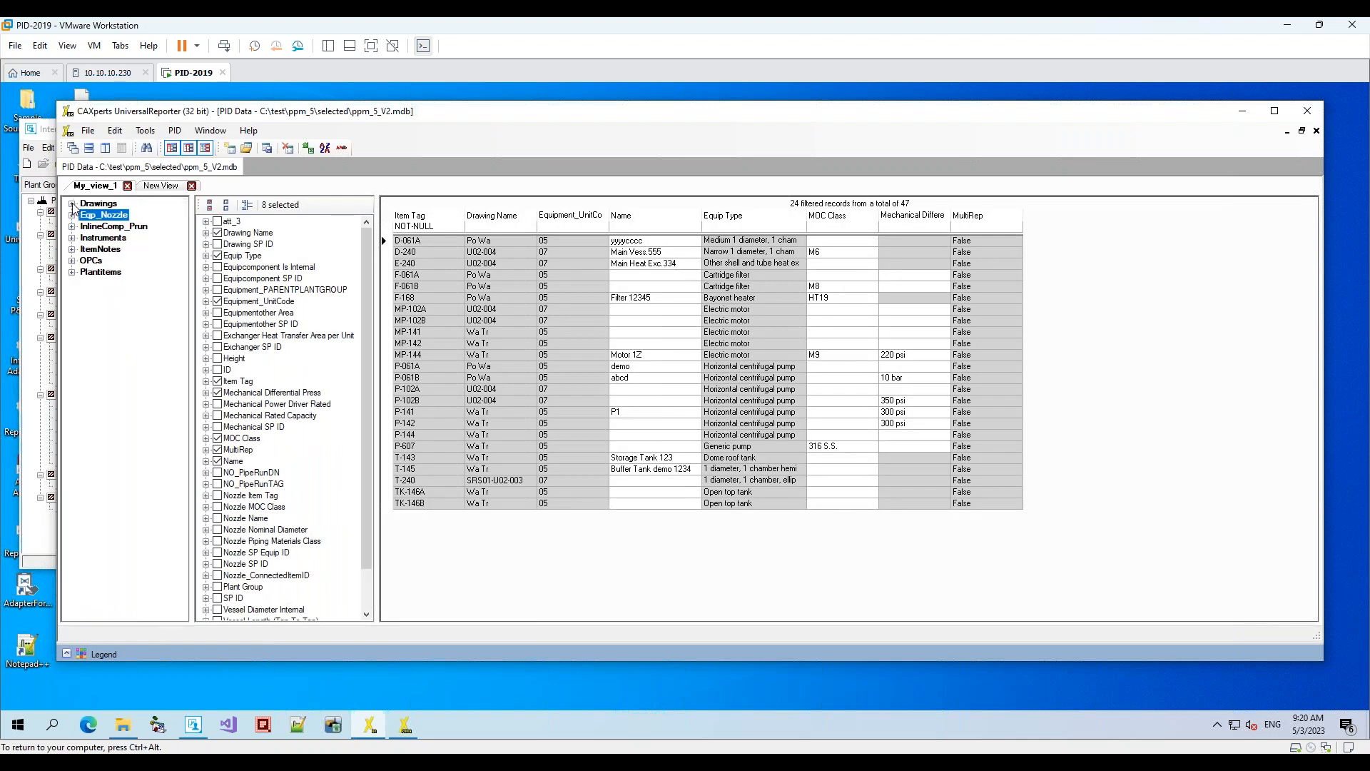
pyautogui.click(92, 261)
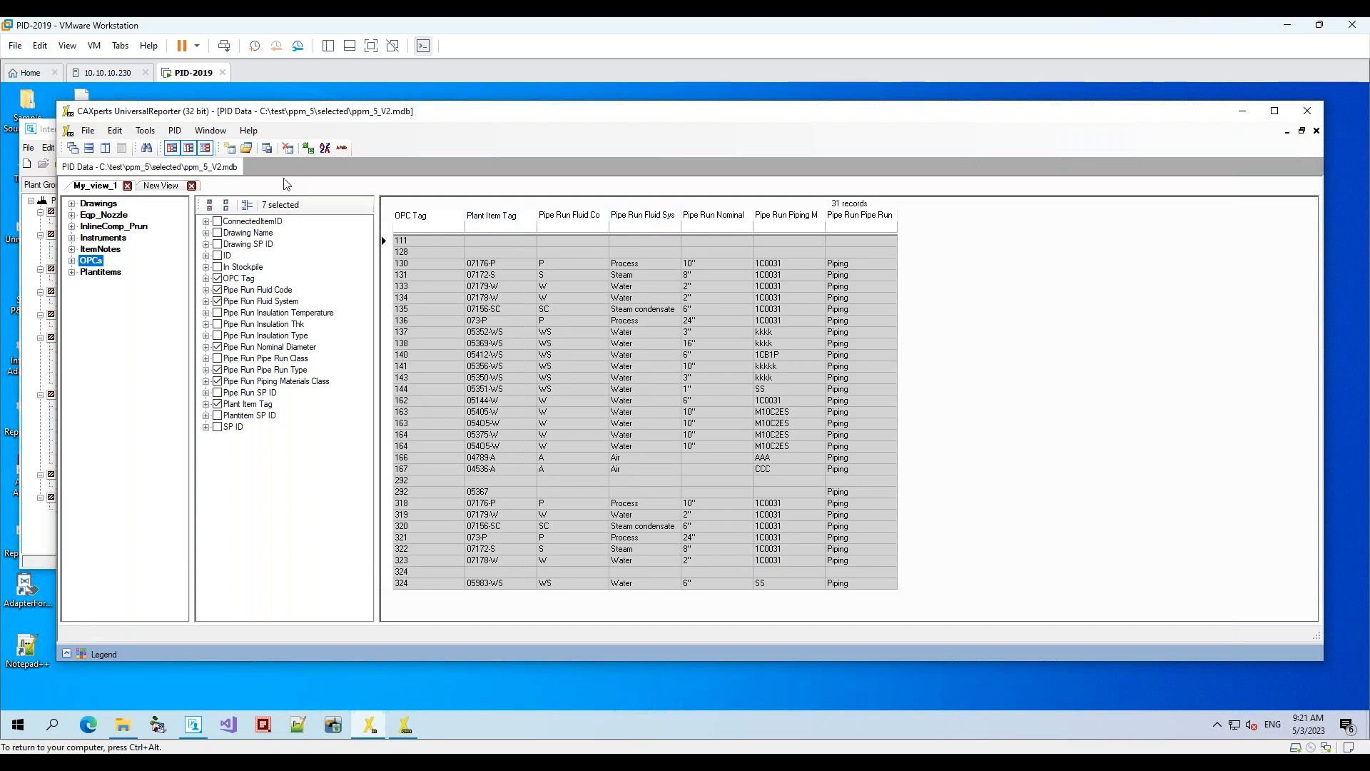
pyautogui.click(176, 133)
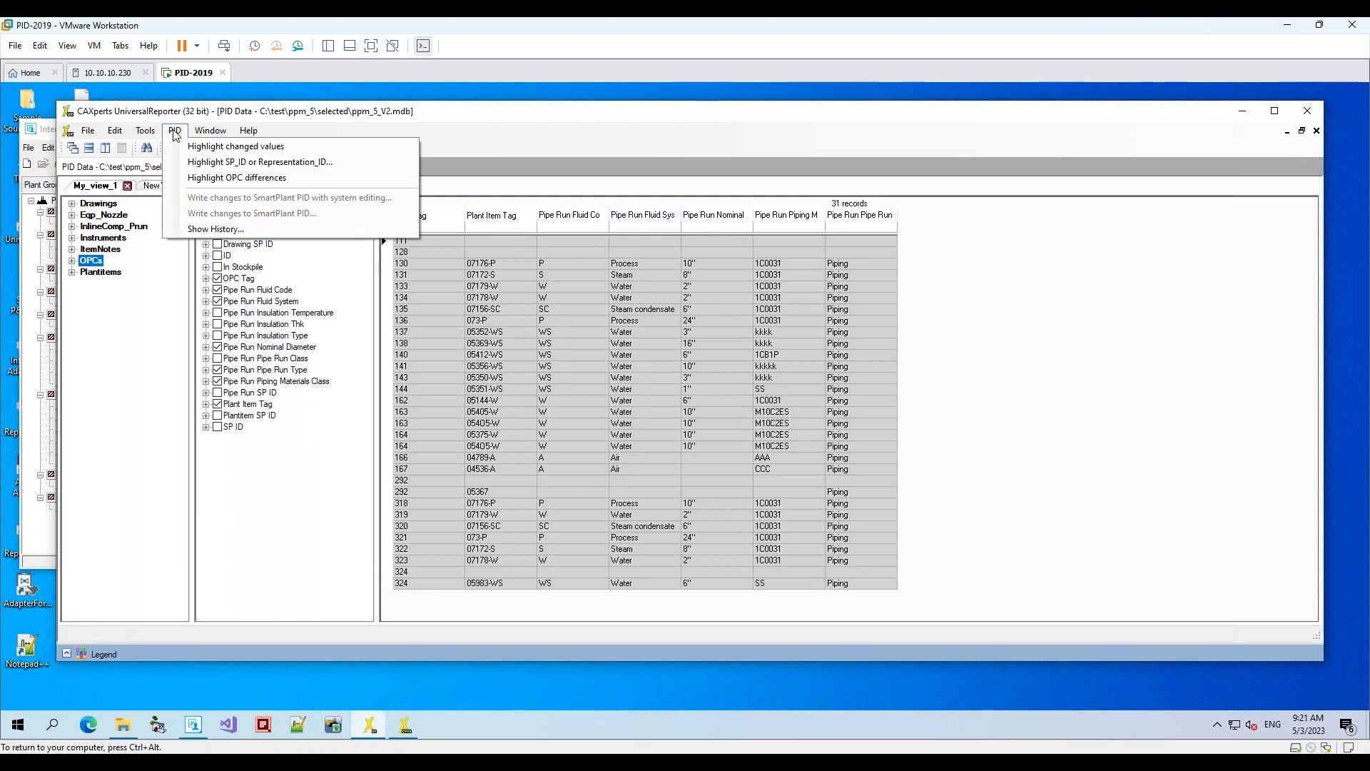
pyautogui.click(208, 178)
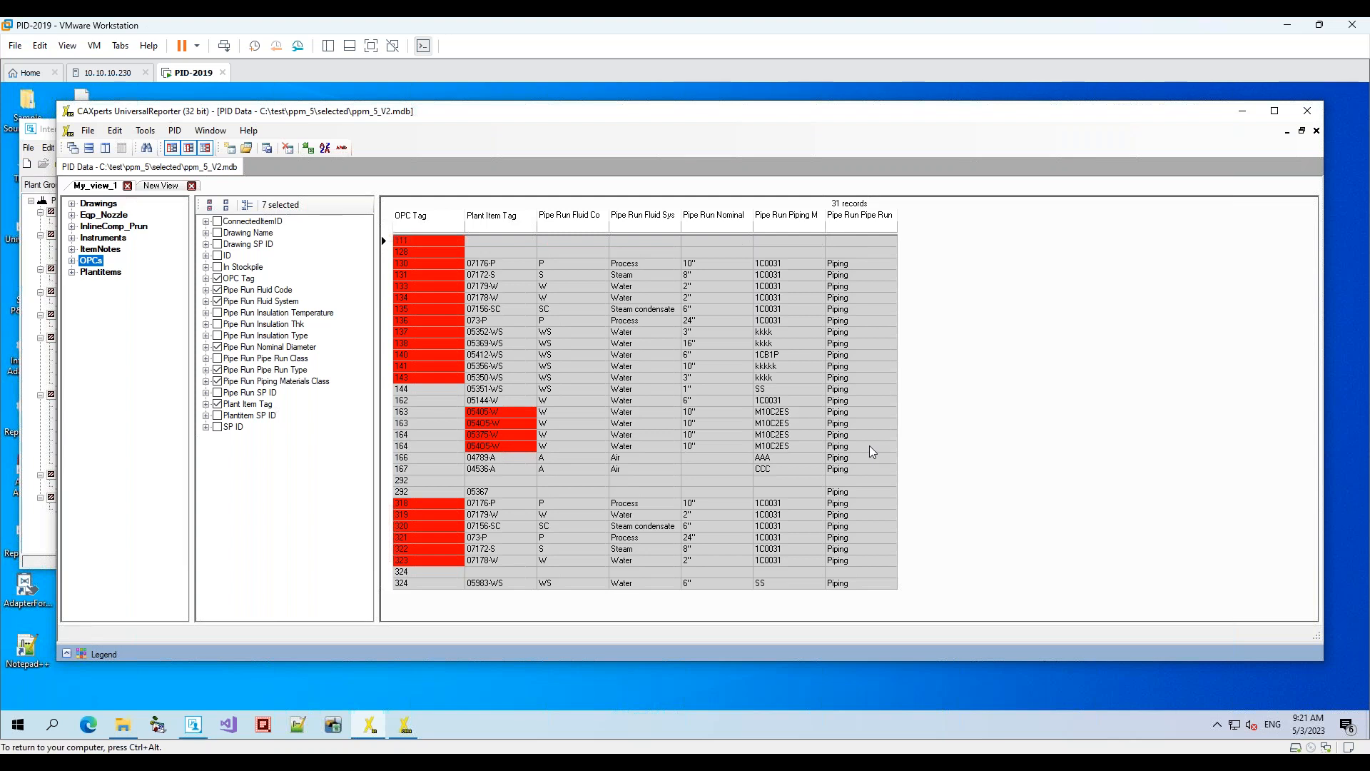
pyautogui.click(175, 130)
pyautogui.click(209, 177)
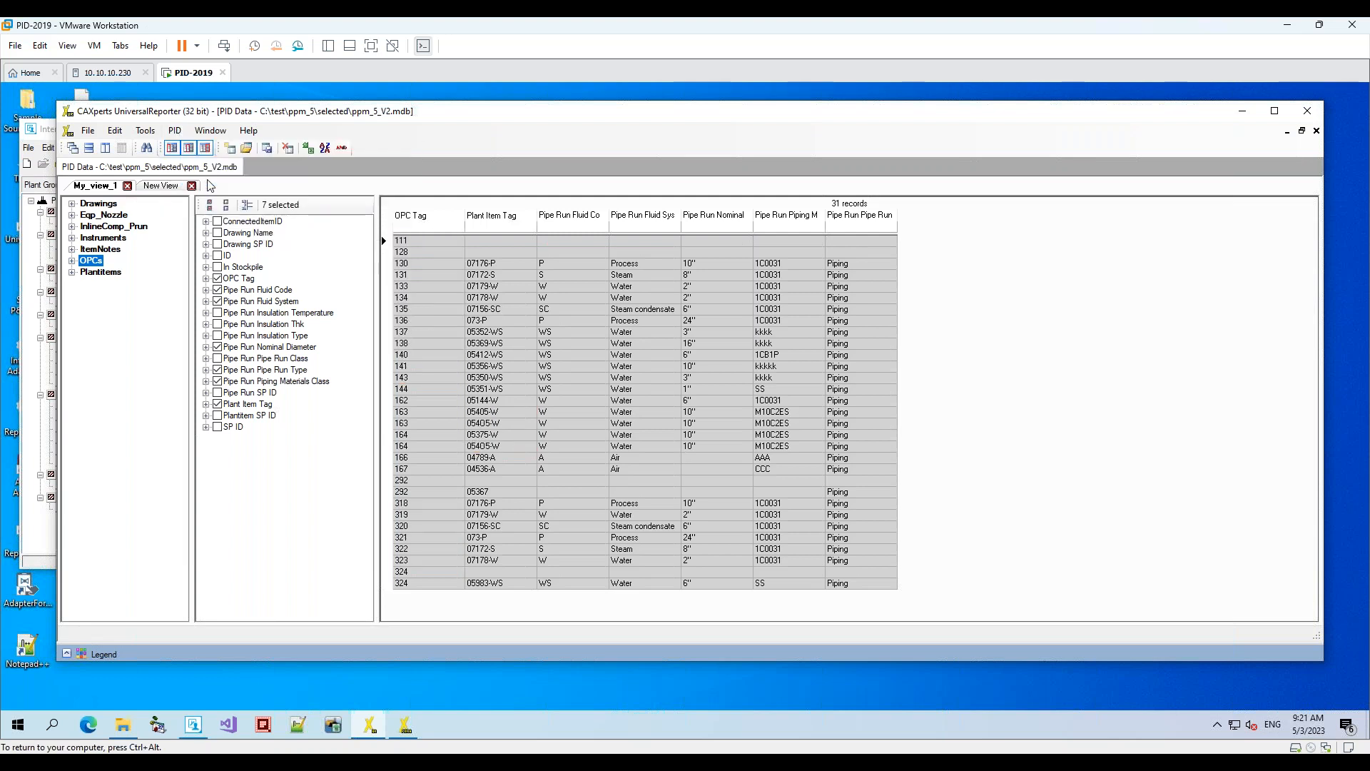
# Create an Excel report of the Eqp_Nozzle table without a template, save it in the ppm_5 folder and show it
pyautogui.click(106, 215)
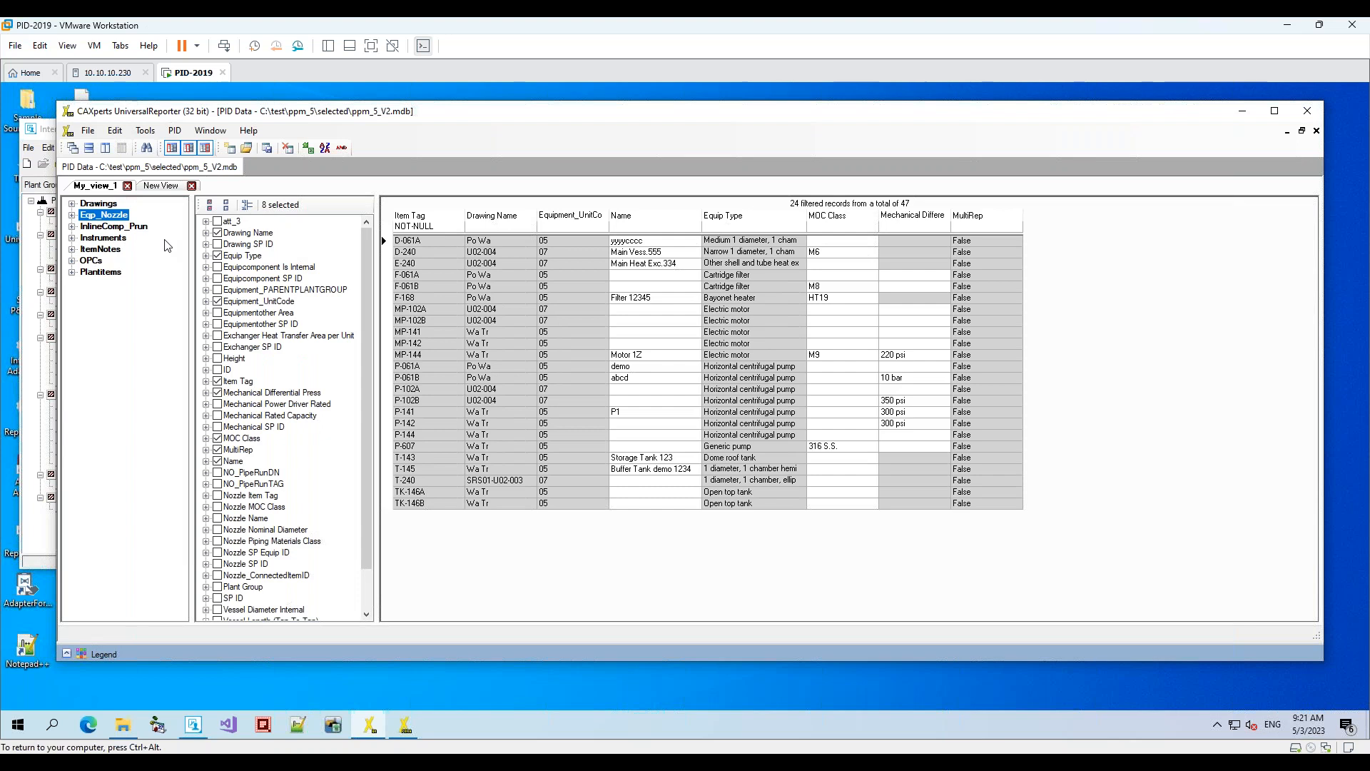
pyautogui.click(308, 149)
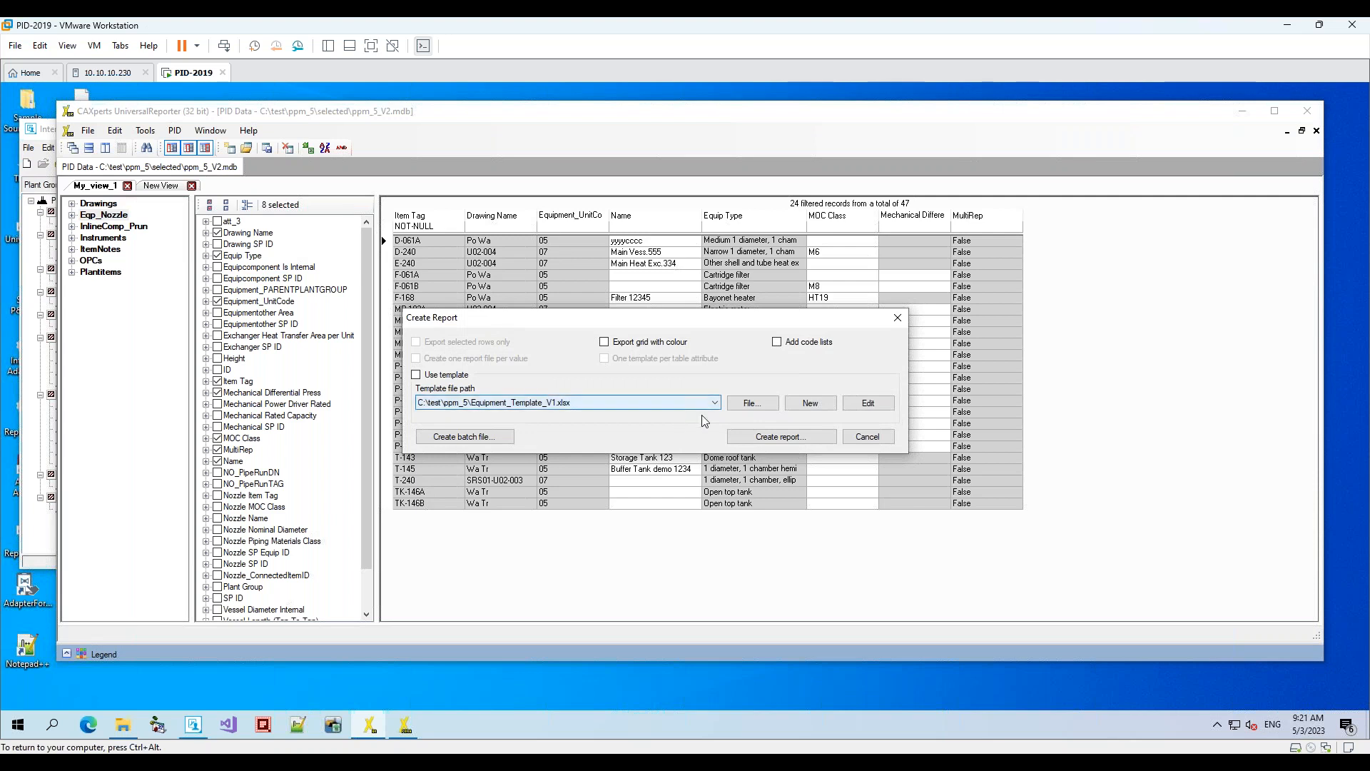
pyautogui.click(785, 437)
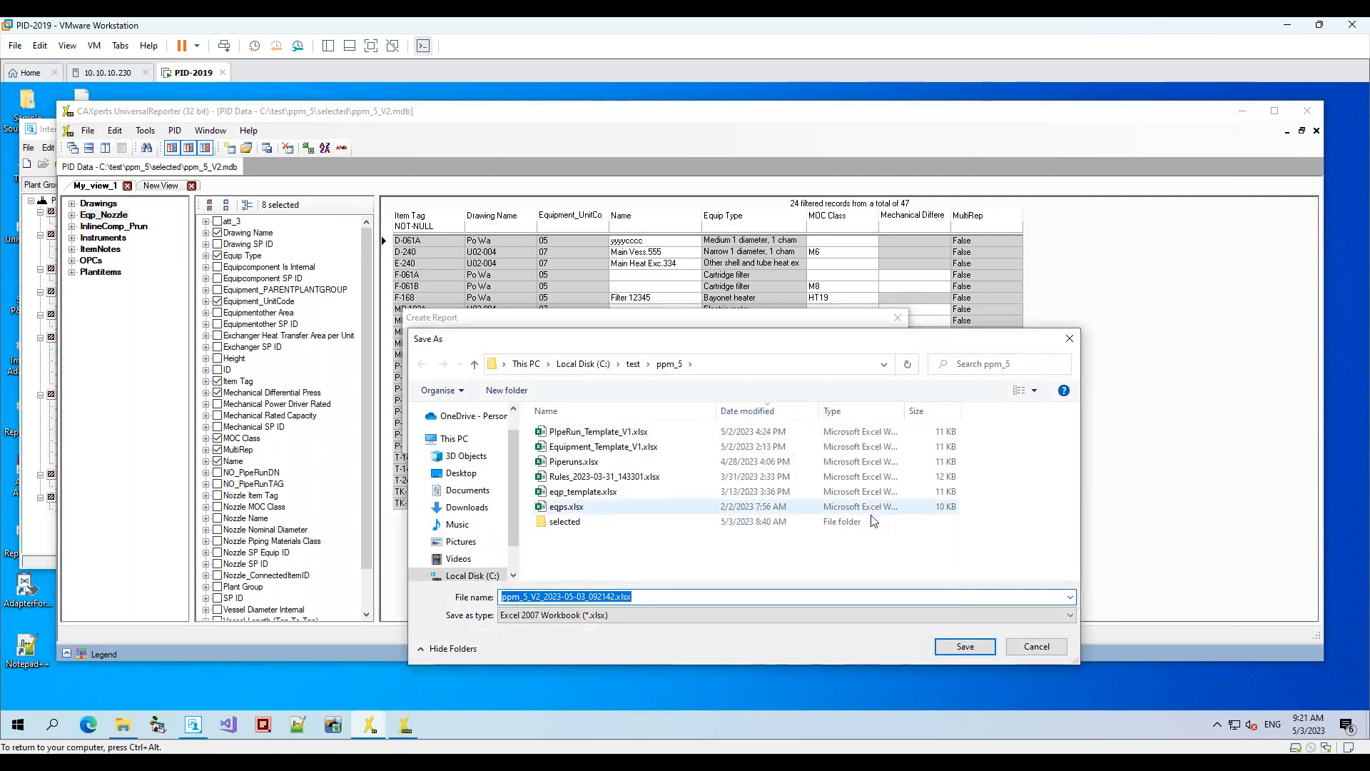
pyautogui.click(966, 647)
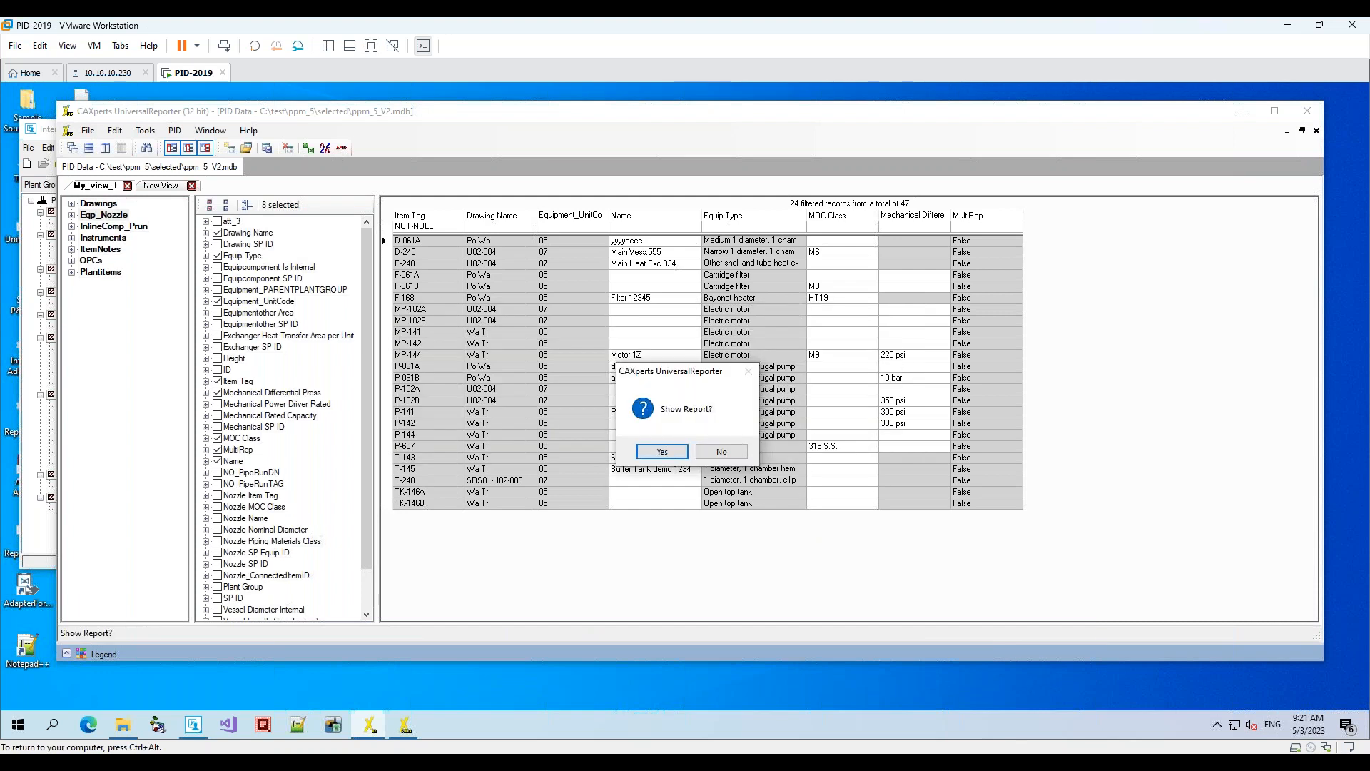
pyautogui.click(663, 451)
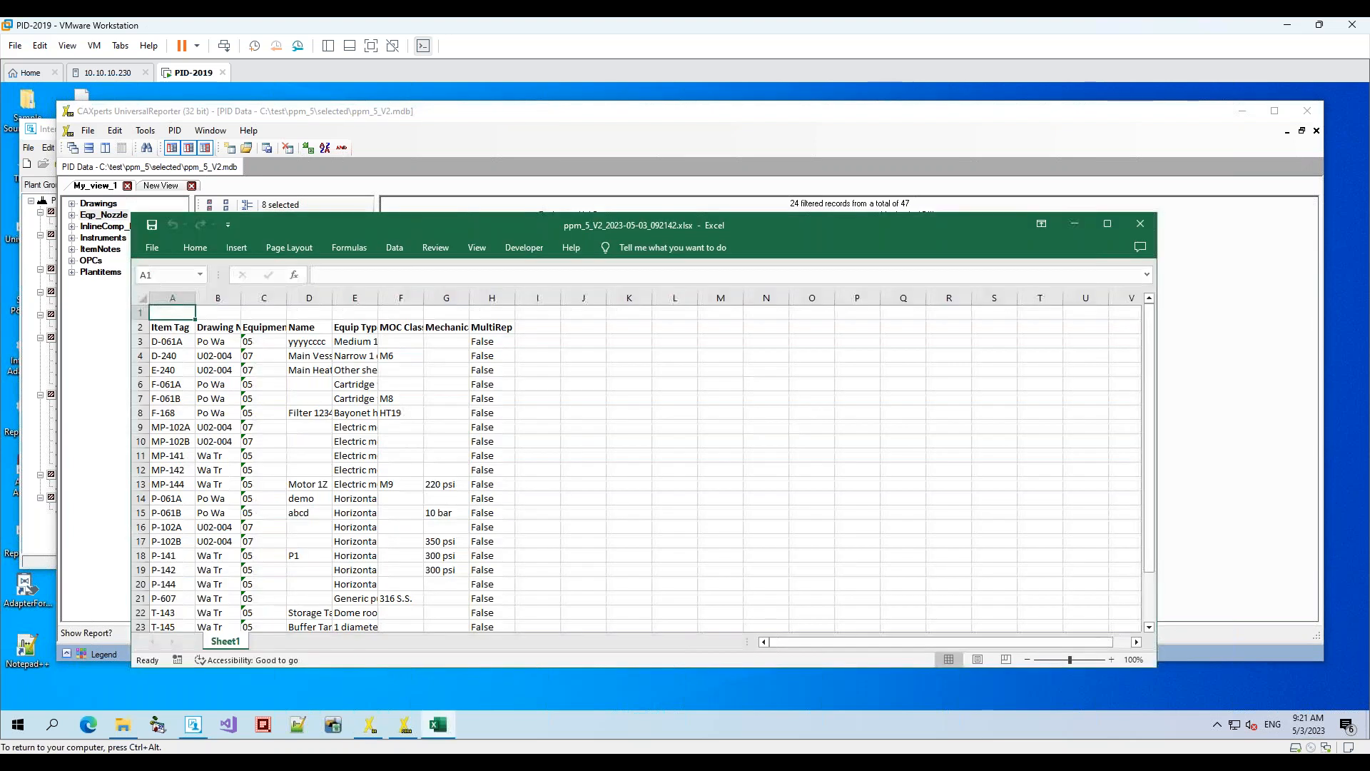
# Fit all columns of the equipment report to their contents, review the sheet and close it without saving
pyautogui.click(139, 299)
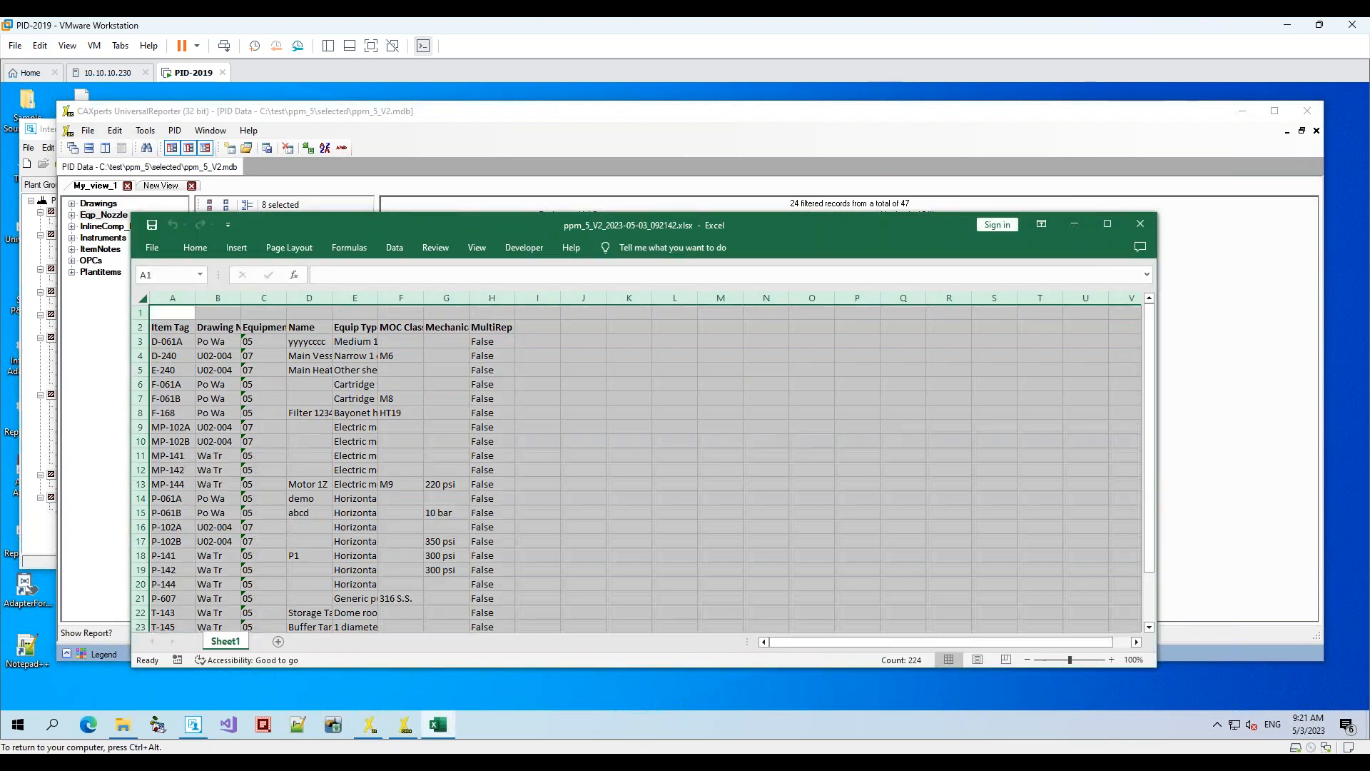
pyautogui.doubleClick(195, 298)
pyautogui.click(369, 427)
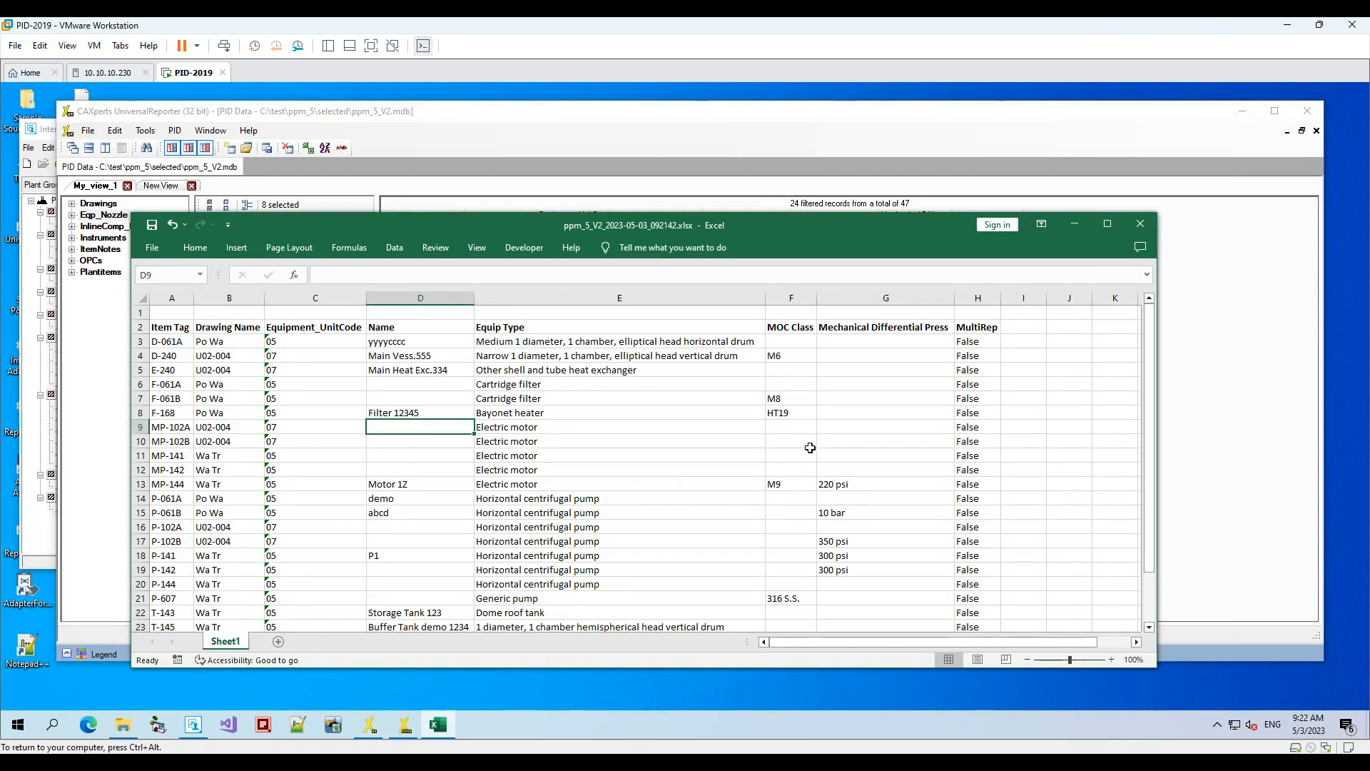
pyautogui.click(1140, 225)
pyautogui.click(727, 426)
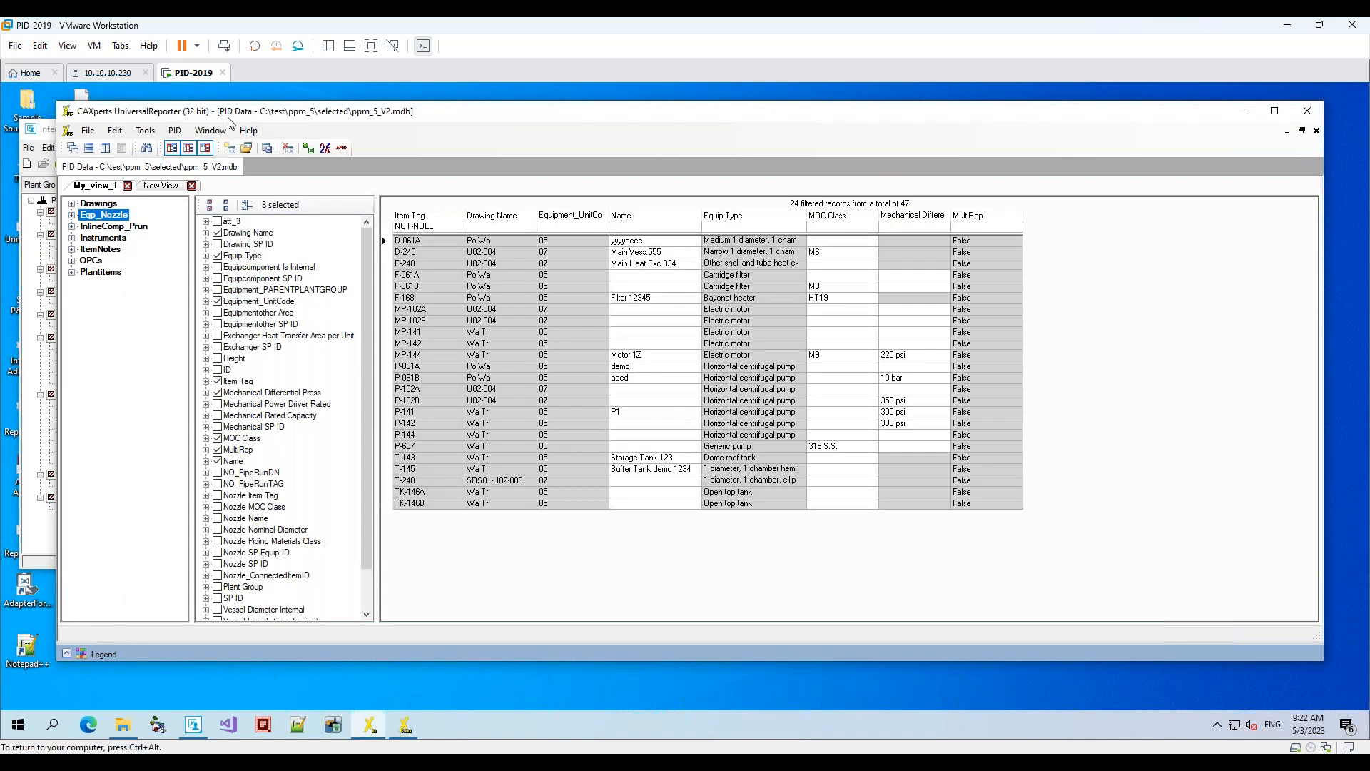
# Create an Eqp_Nozzle report with the Equipment_Template_V1.xlsx template and added code lists, save it and show it
pyautogui.click(309, 151)
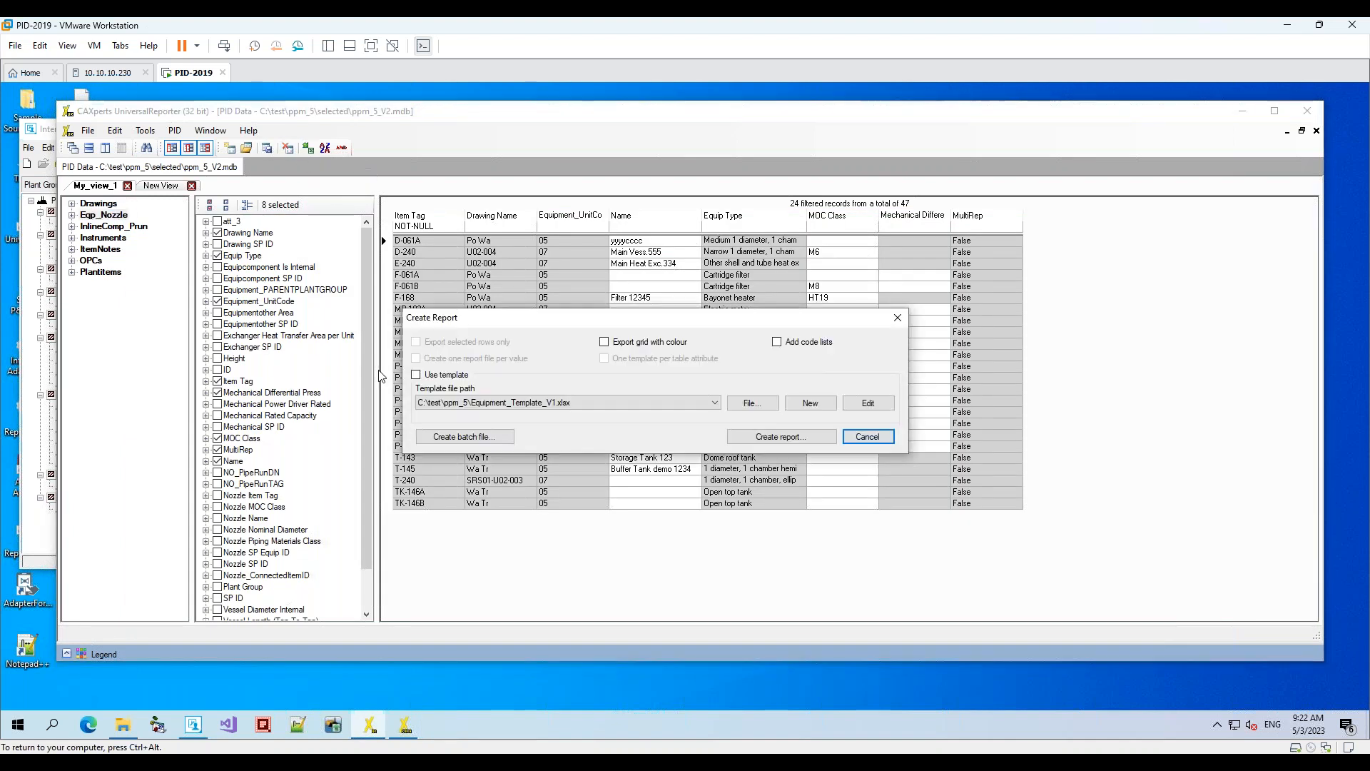
pyautogui.click(416, 374)
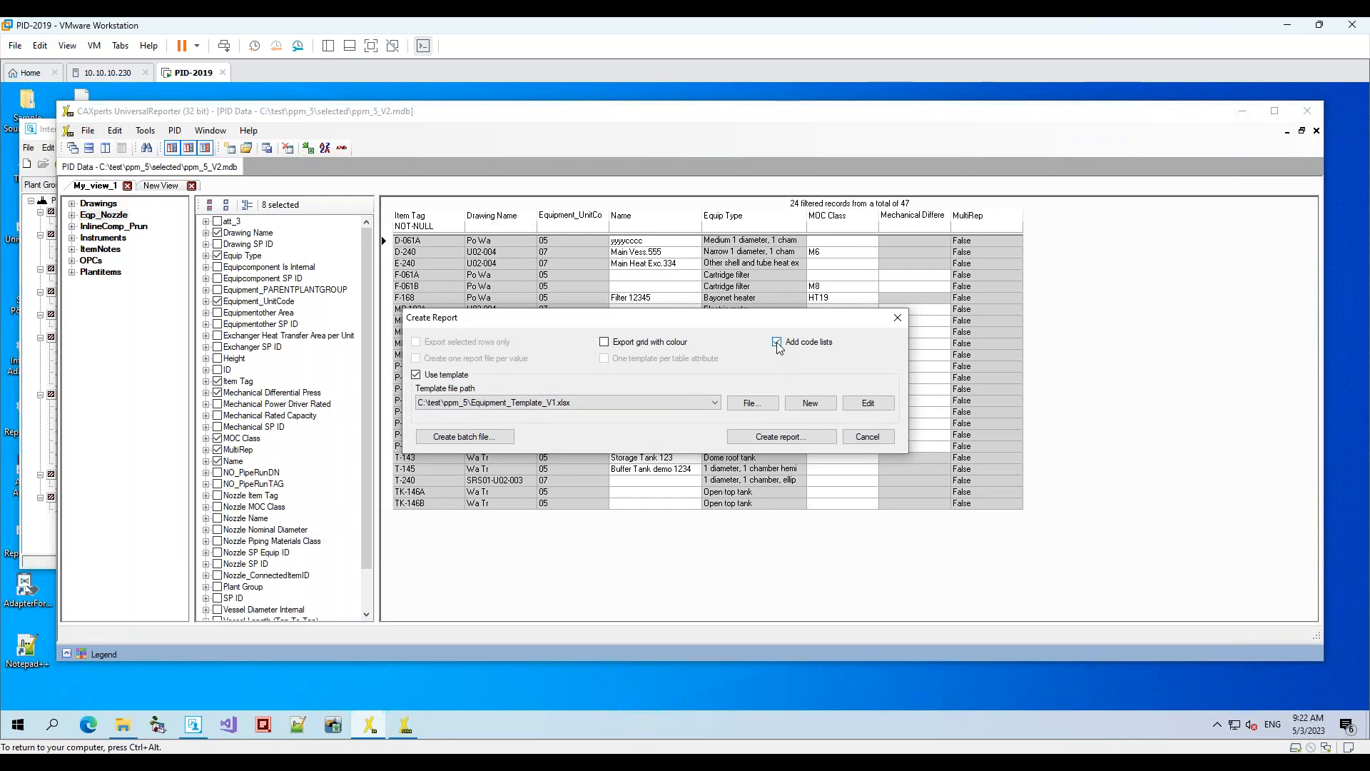
pyautogui.click(783, 437)
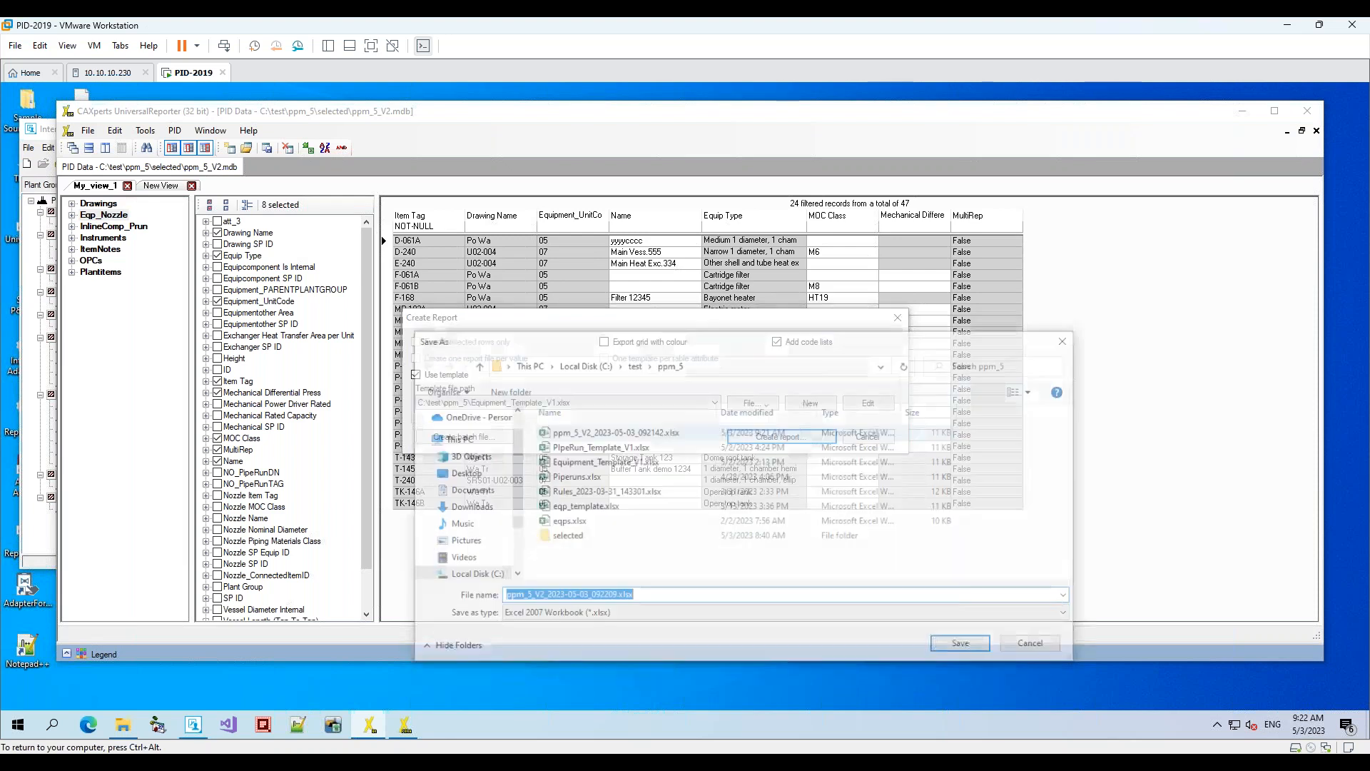
pyautogui.click(973, 651)
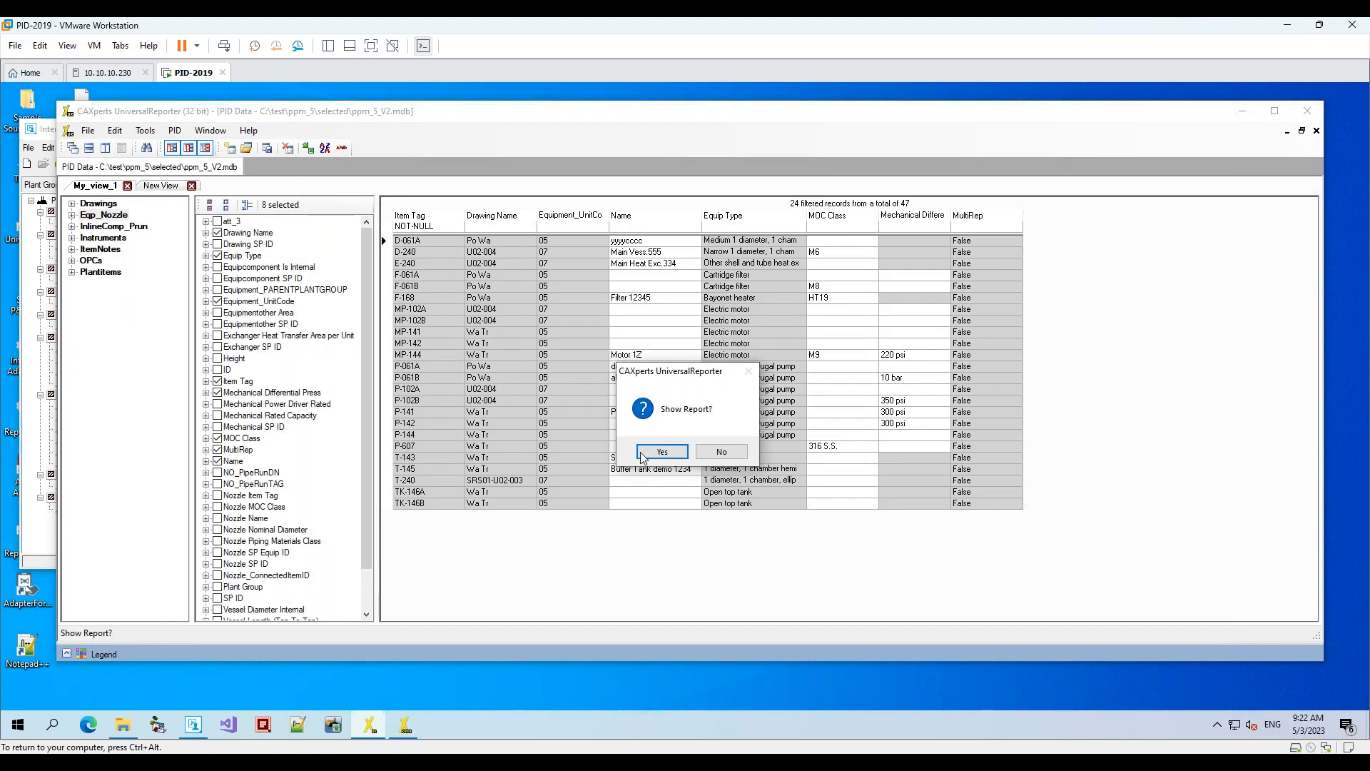
pyautogui.click(644, 454)
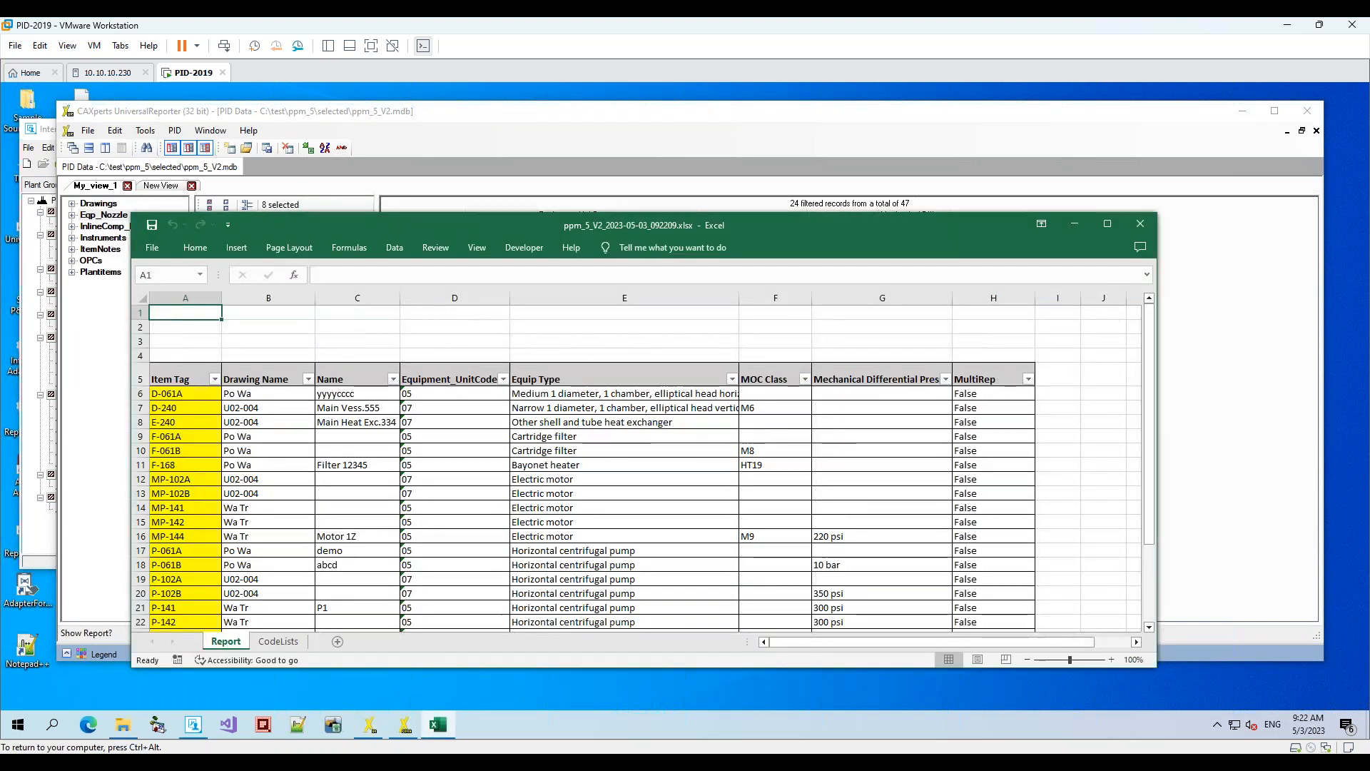
# Review the templated equipment report and the MOC Class choices for F-061B, then close the workbook without saving
pyautogui.scroll(-2, 227, 460)
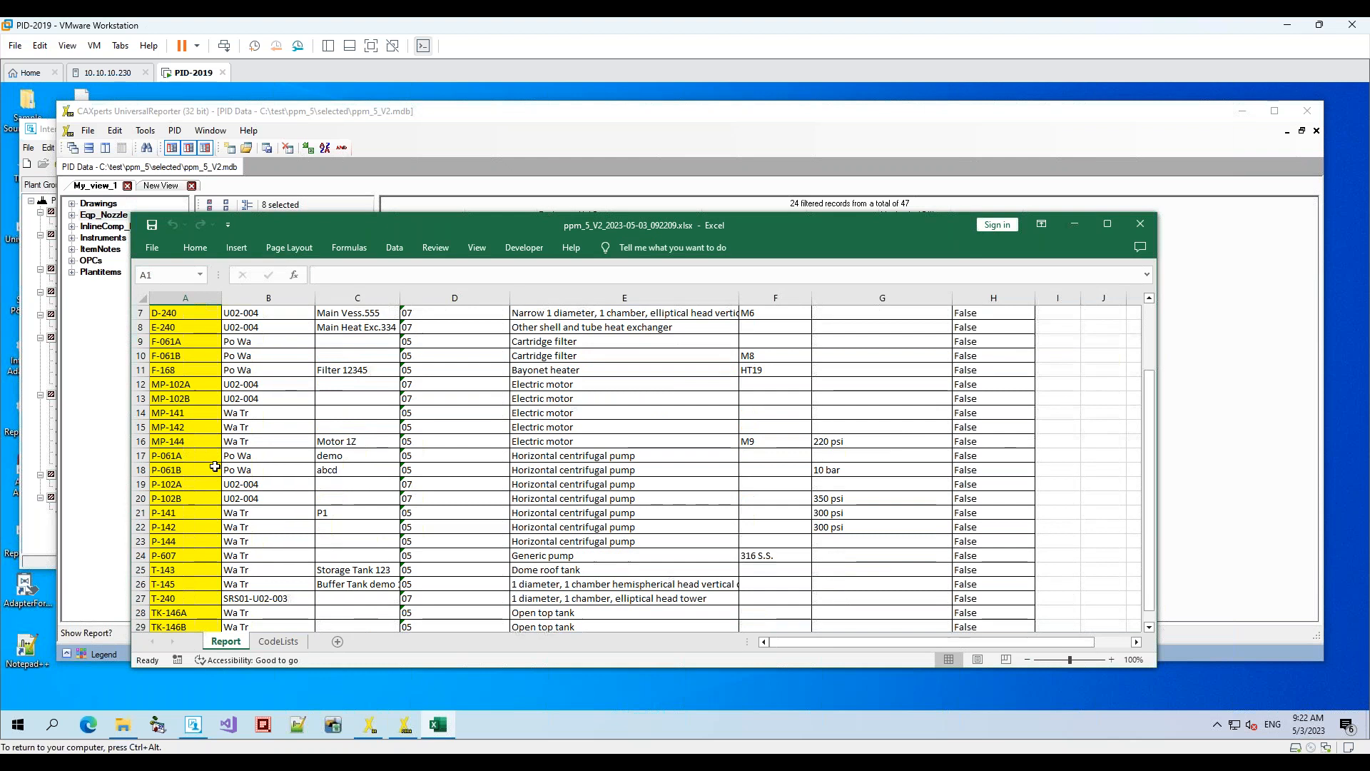
pyautogui.scroll(2, 215, 466)
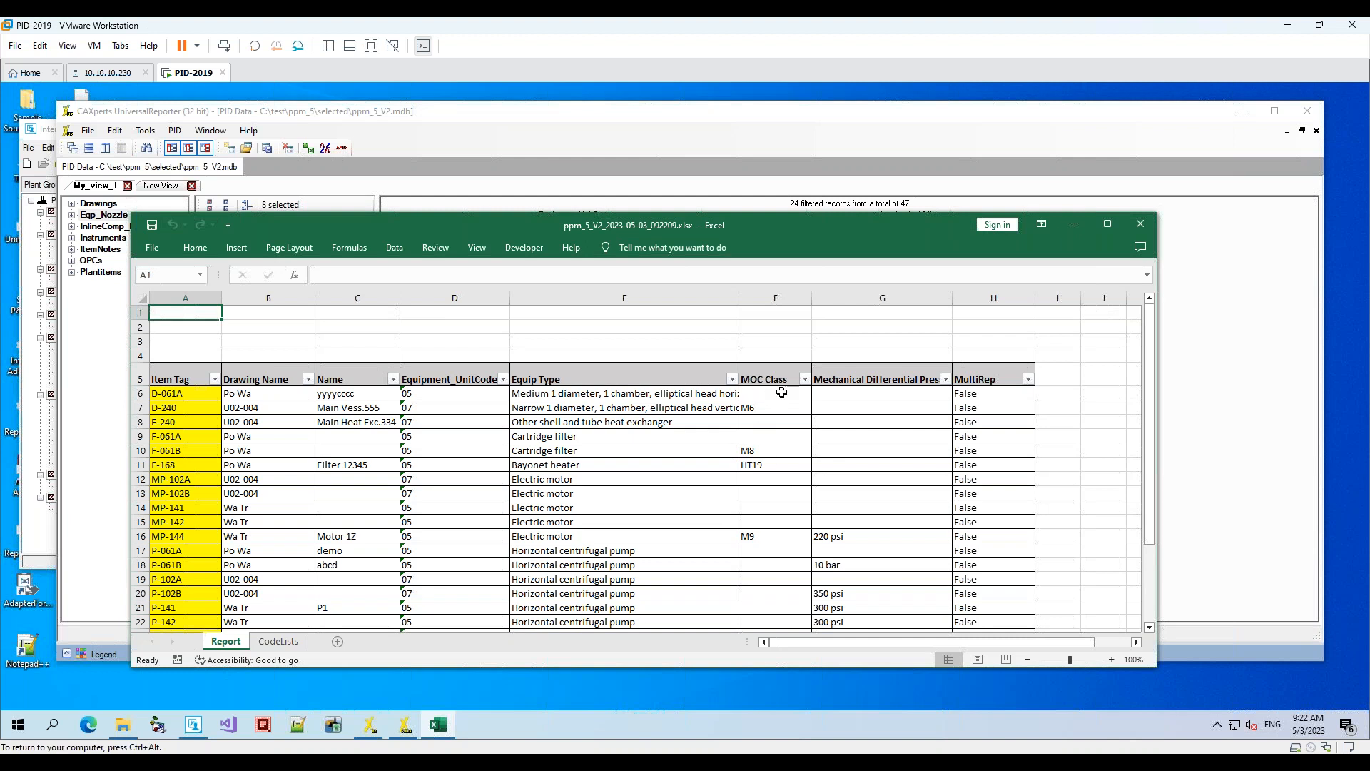
pyautogui.click(804, 451)
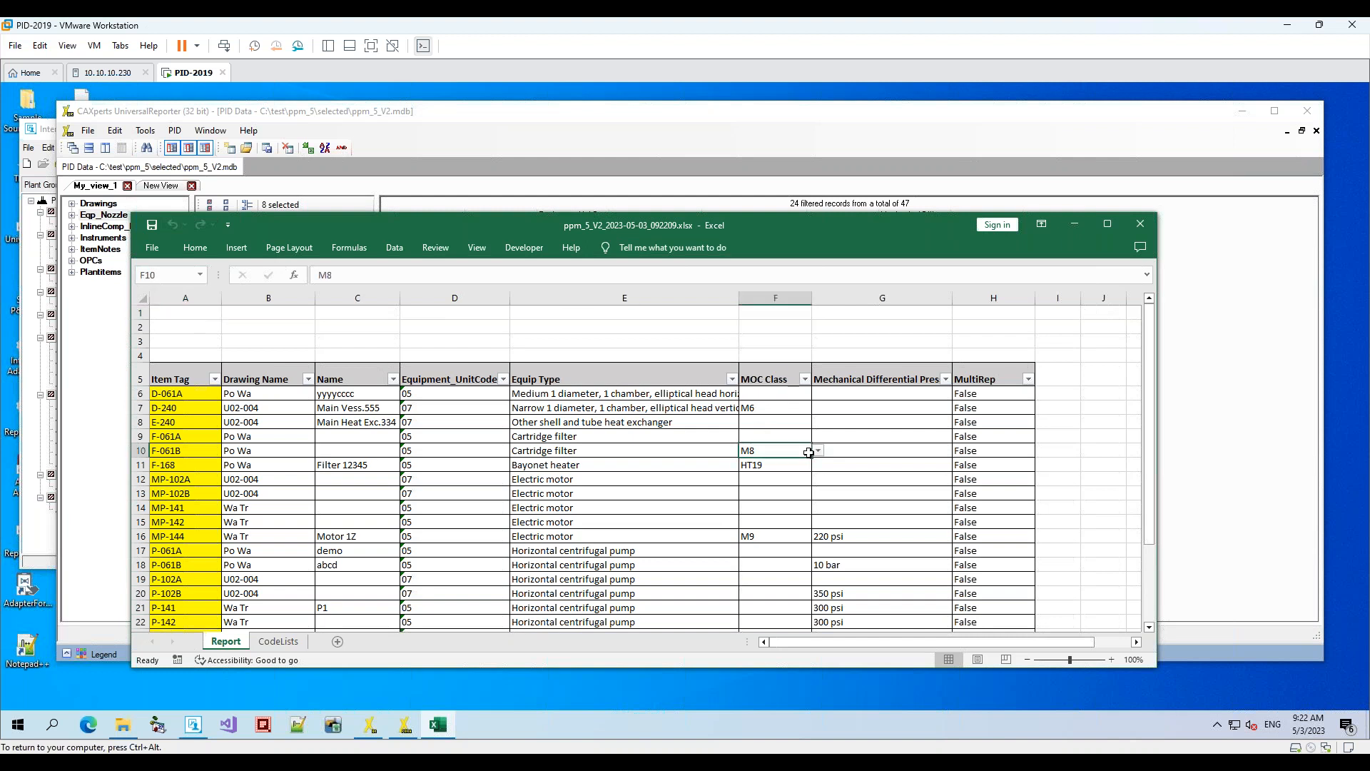
pyautogui.click(818, 451)
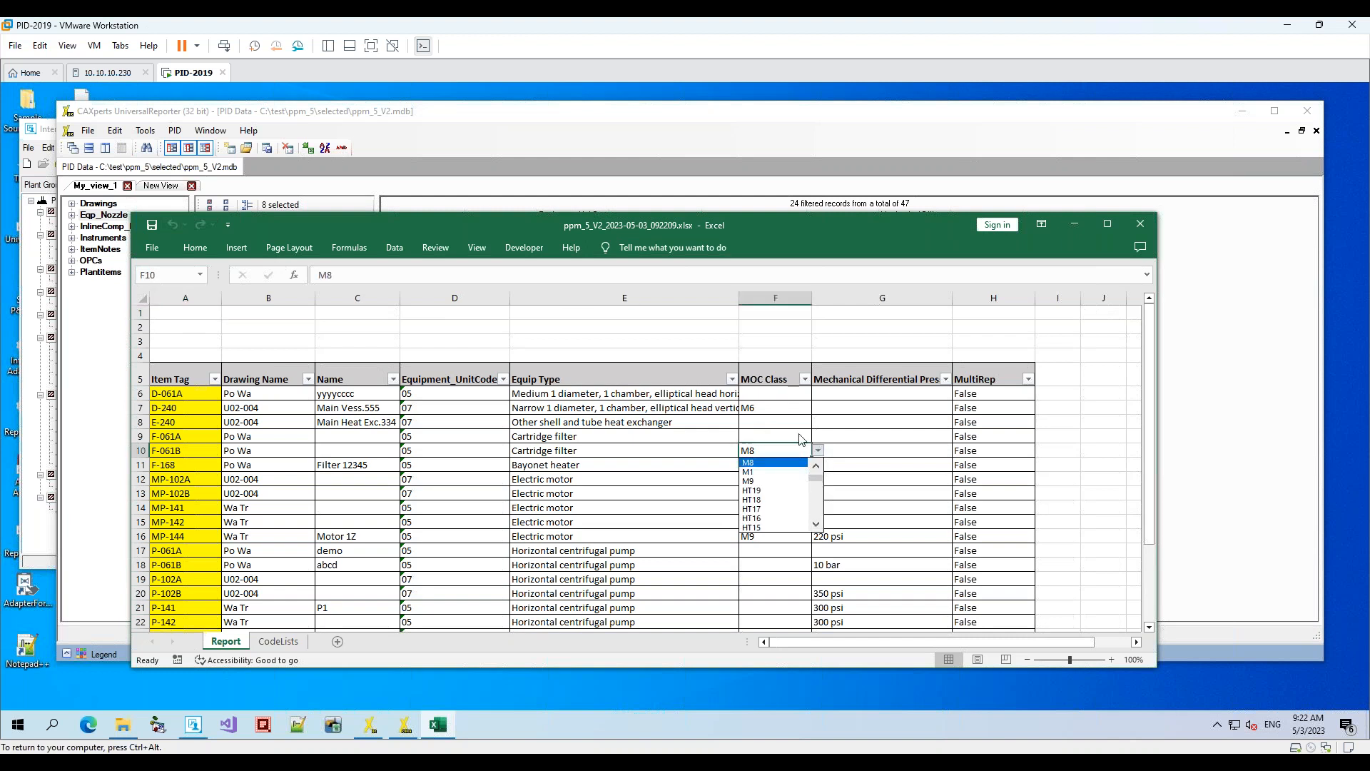
pyautogui.press('Escape')
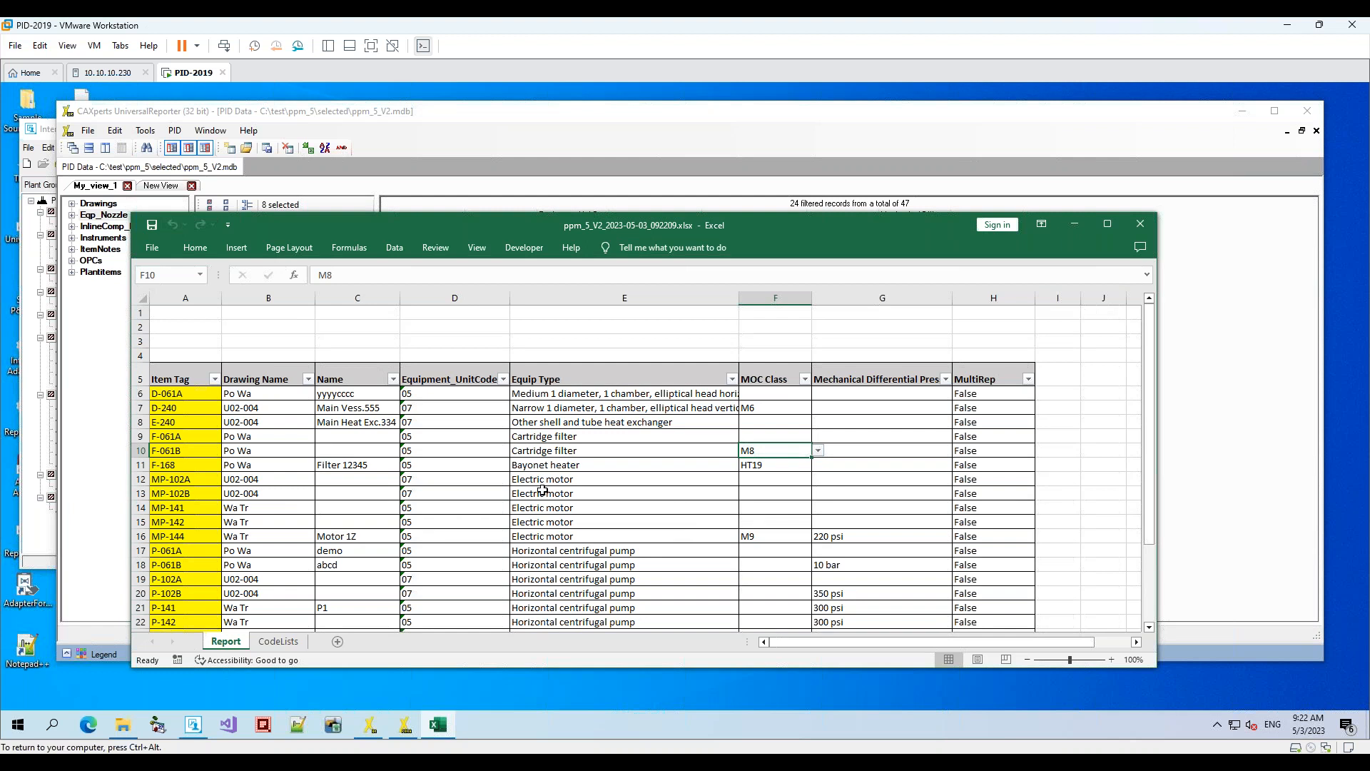
pyautogui.click(1140, 223)
pyautogui.click(714, 423)
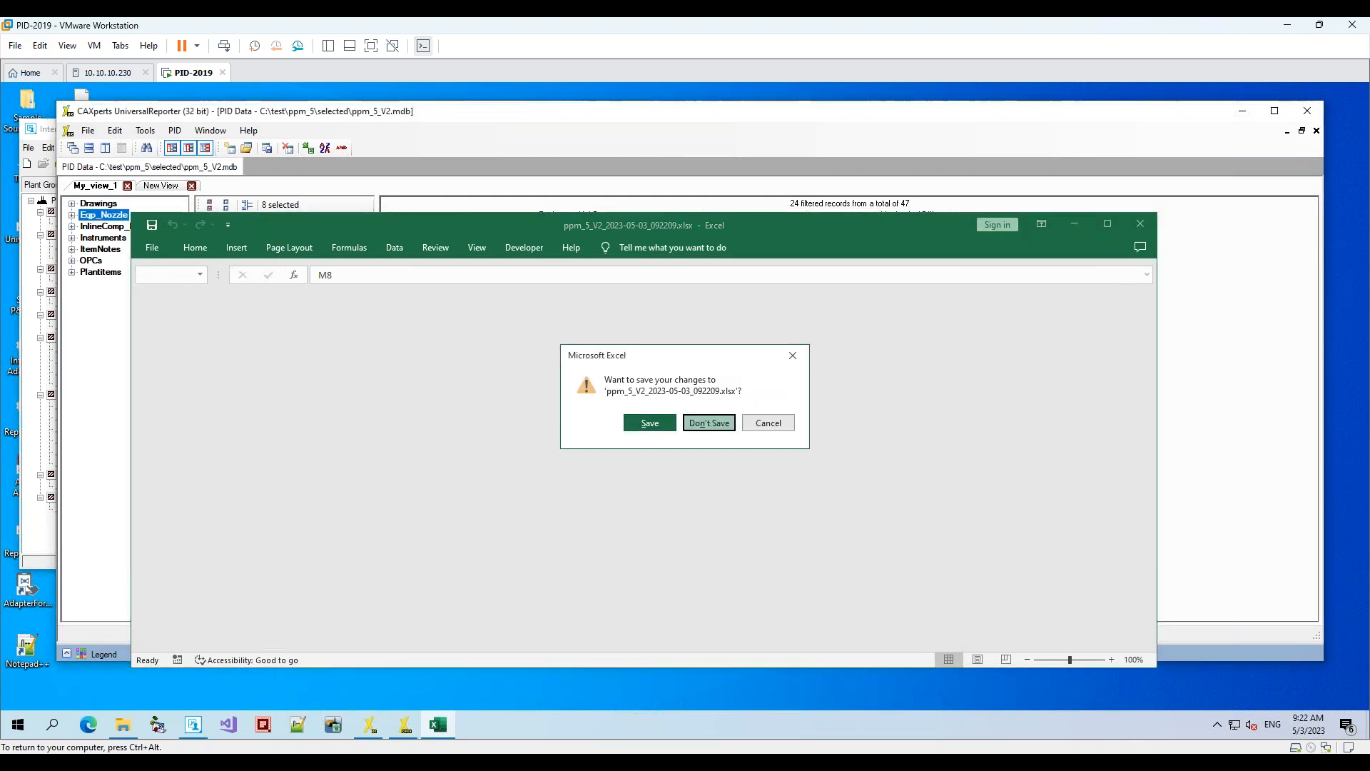
# Create an InlineComp_Prun report with the PIpeRun_Template_V1.xlsx template and code lists, save it and show it
pyautogui.click(130, 227)
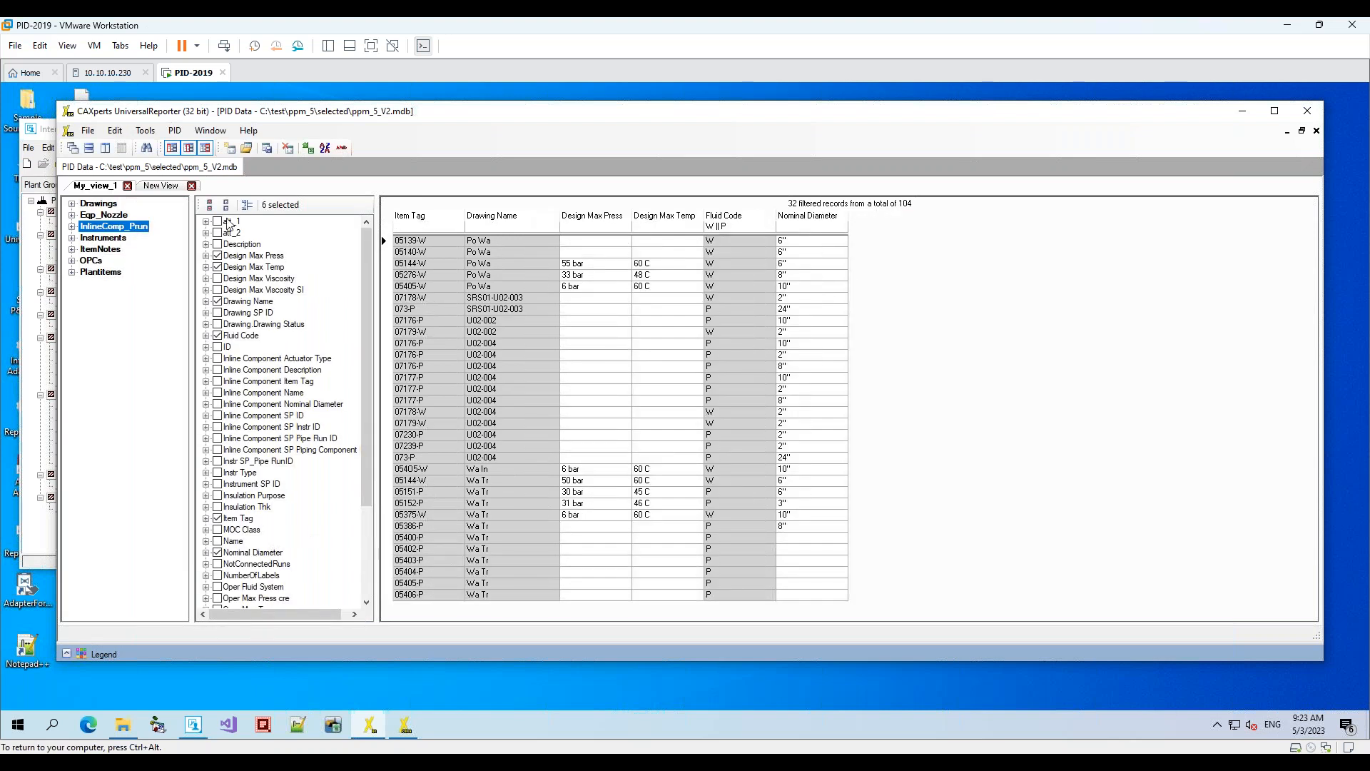
pyautogui.click(309, 153)
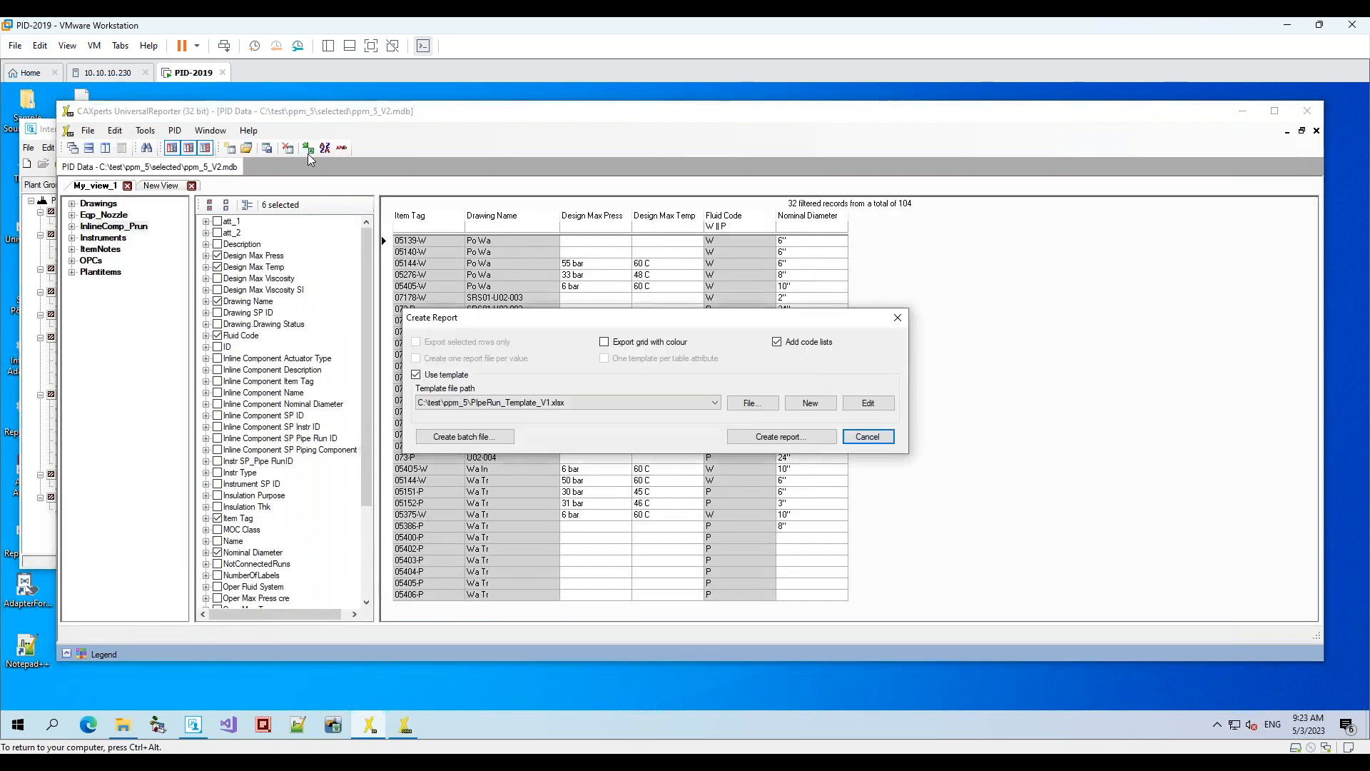
pyautogui.click(777, 437)
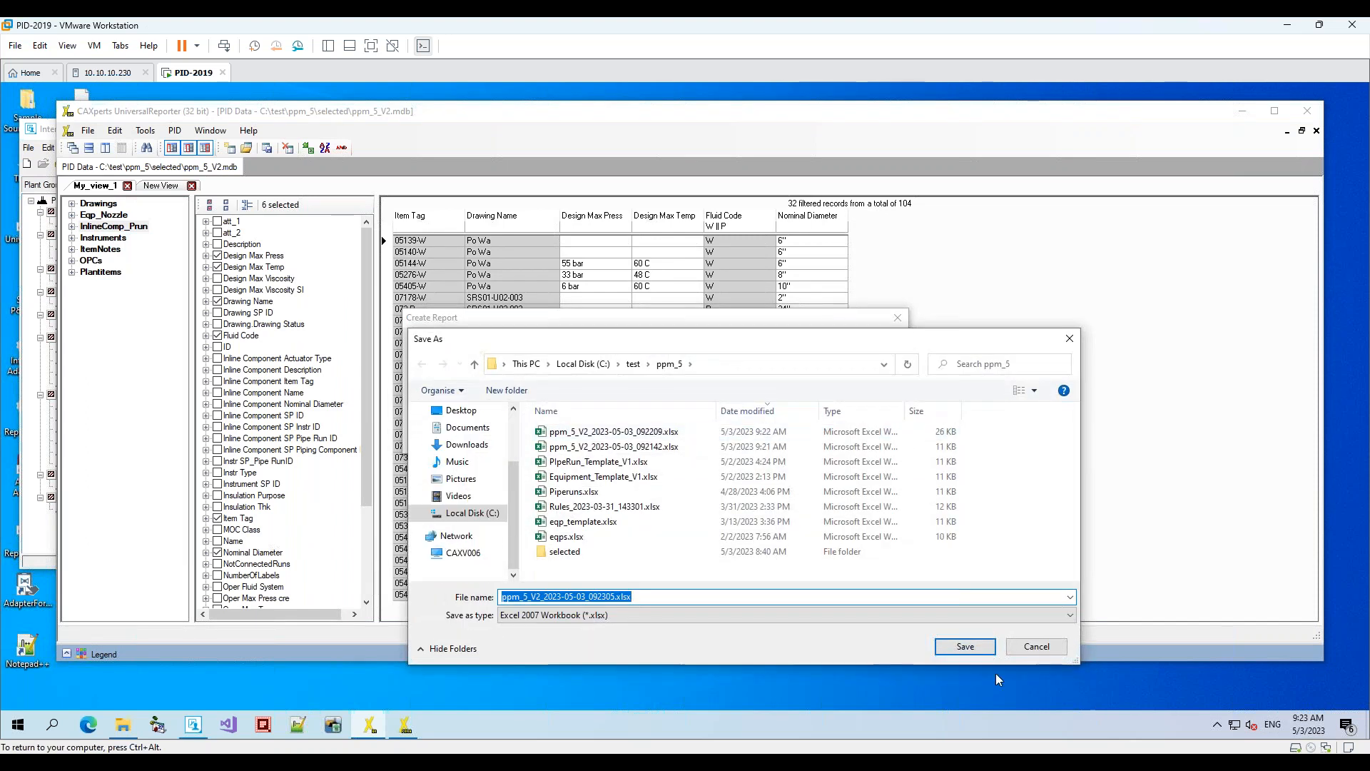
pyautogui.click(966, 648)
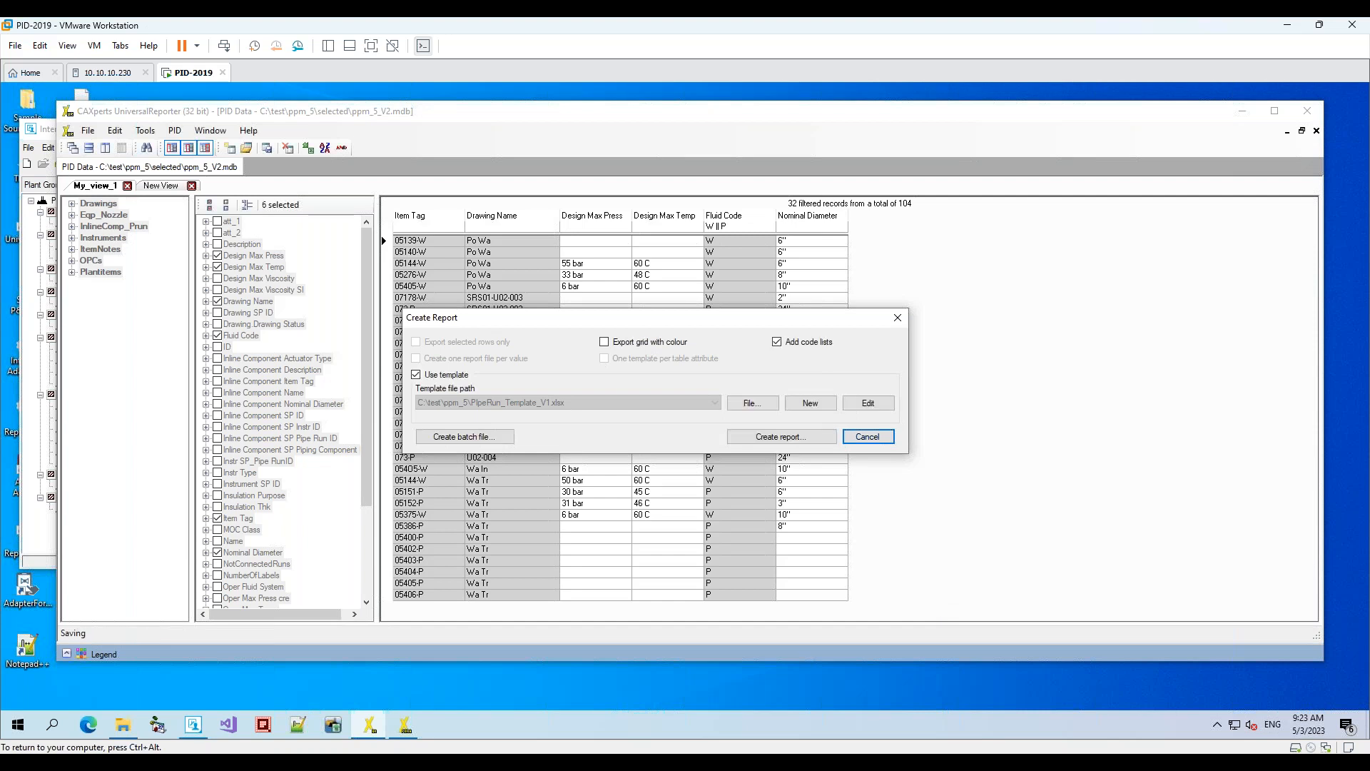
pyautogui.click(658, 454)
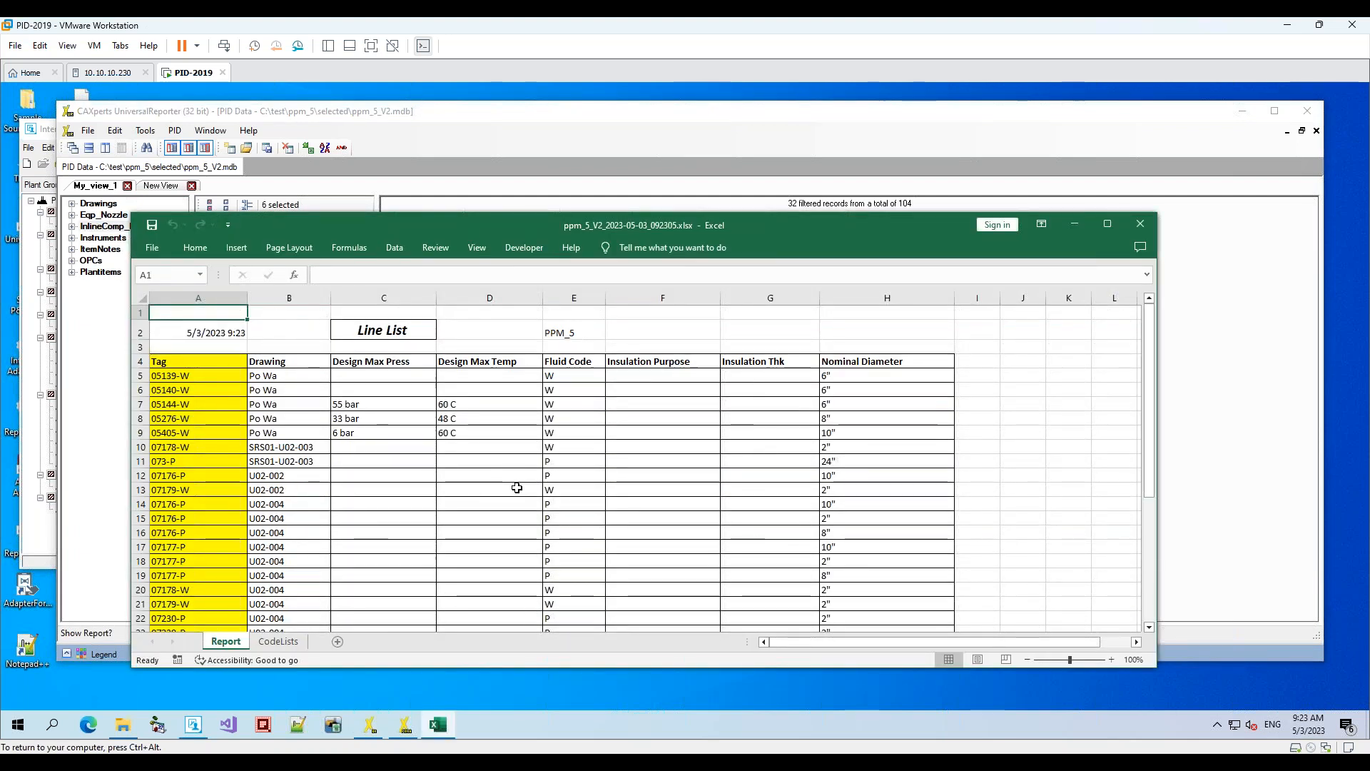
# Review the Line List report, check the choices for Fluid Code and Nominal Diameter, and close it without saving
pyautogui.scroll(-3, 515, 485)
pyautogui.scroll(4, 516, 488)
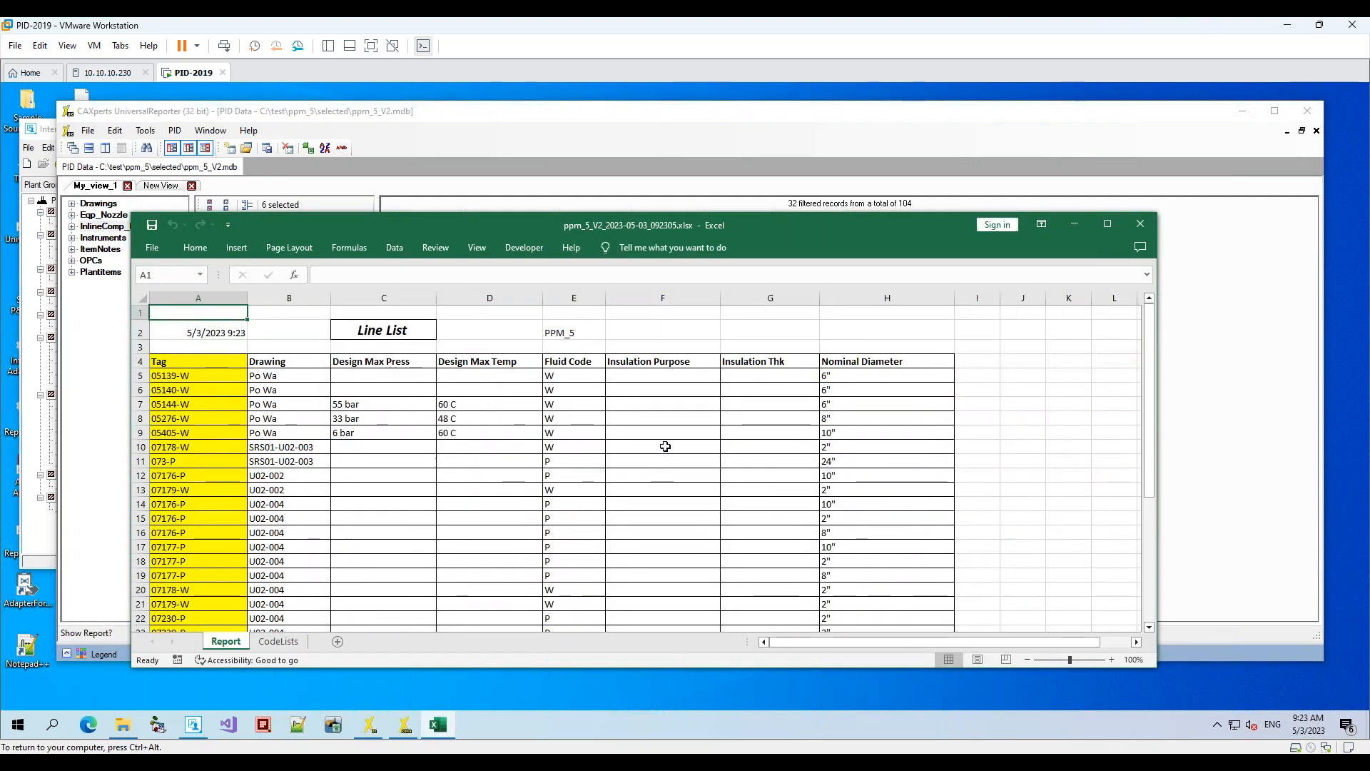
pyautogui.click(601, 402)
pyautogui.click(611, 405)
pyautogui.click(611, 405)
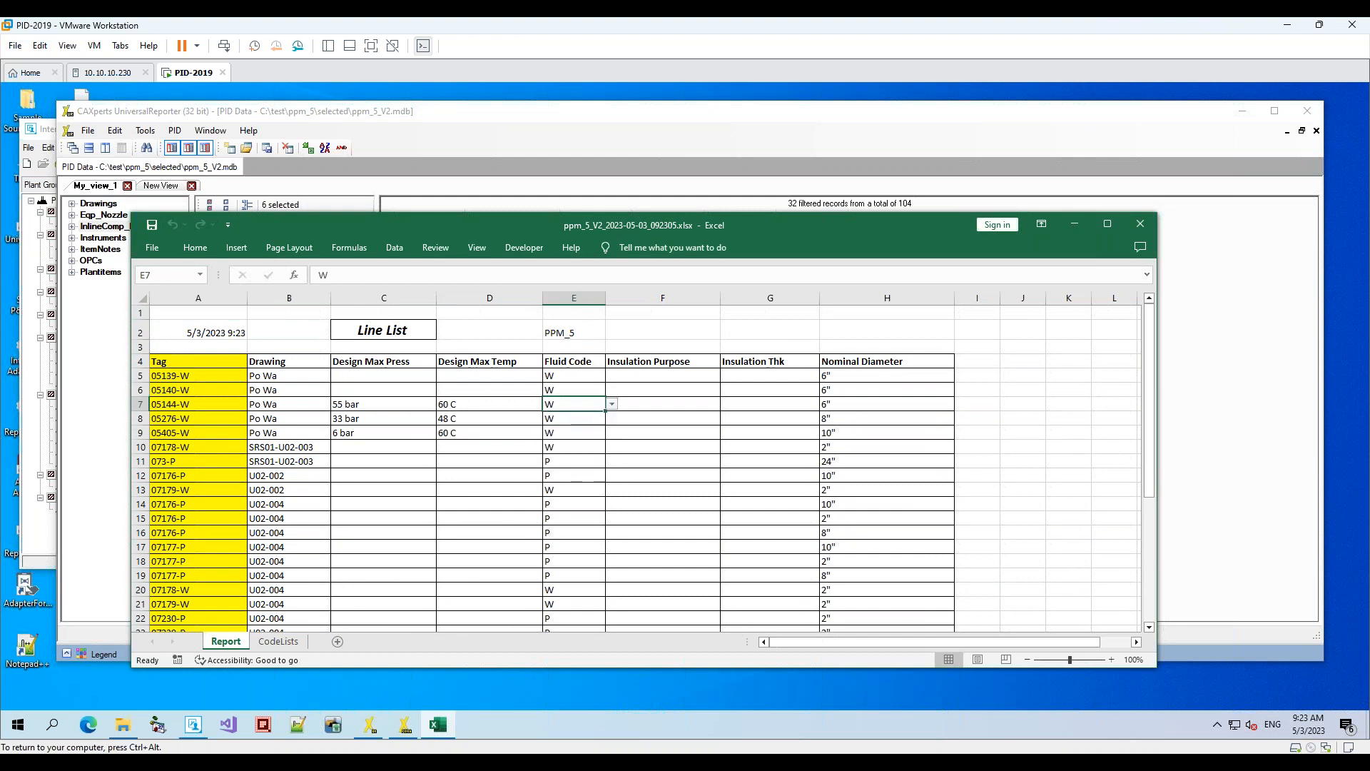
pyautogui.click(921, 418)
pyautogui.click(961, 418)
pyautogui.click(961, 418)
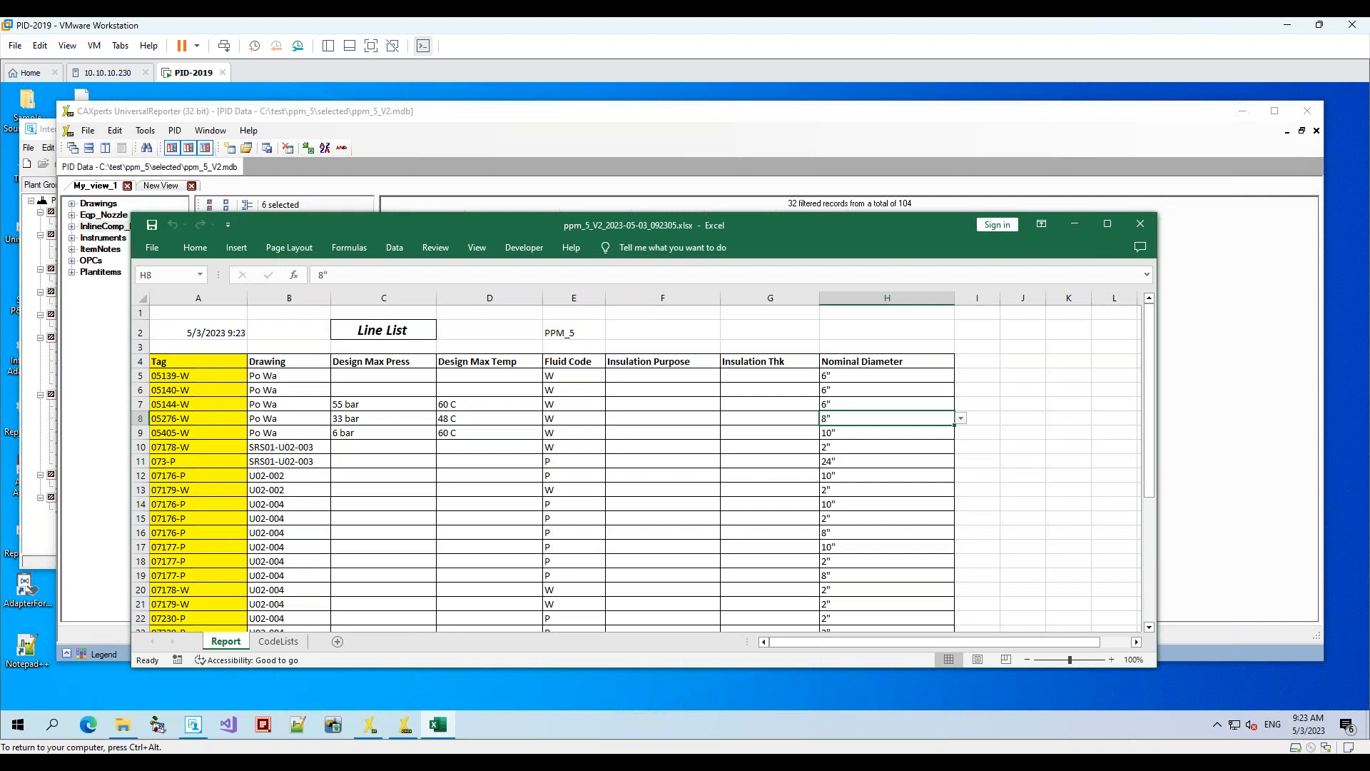
pyautogui.click(1141, 224)
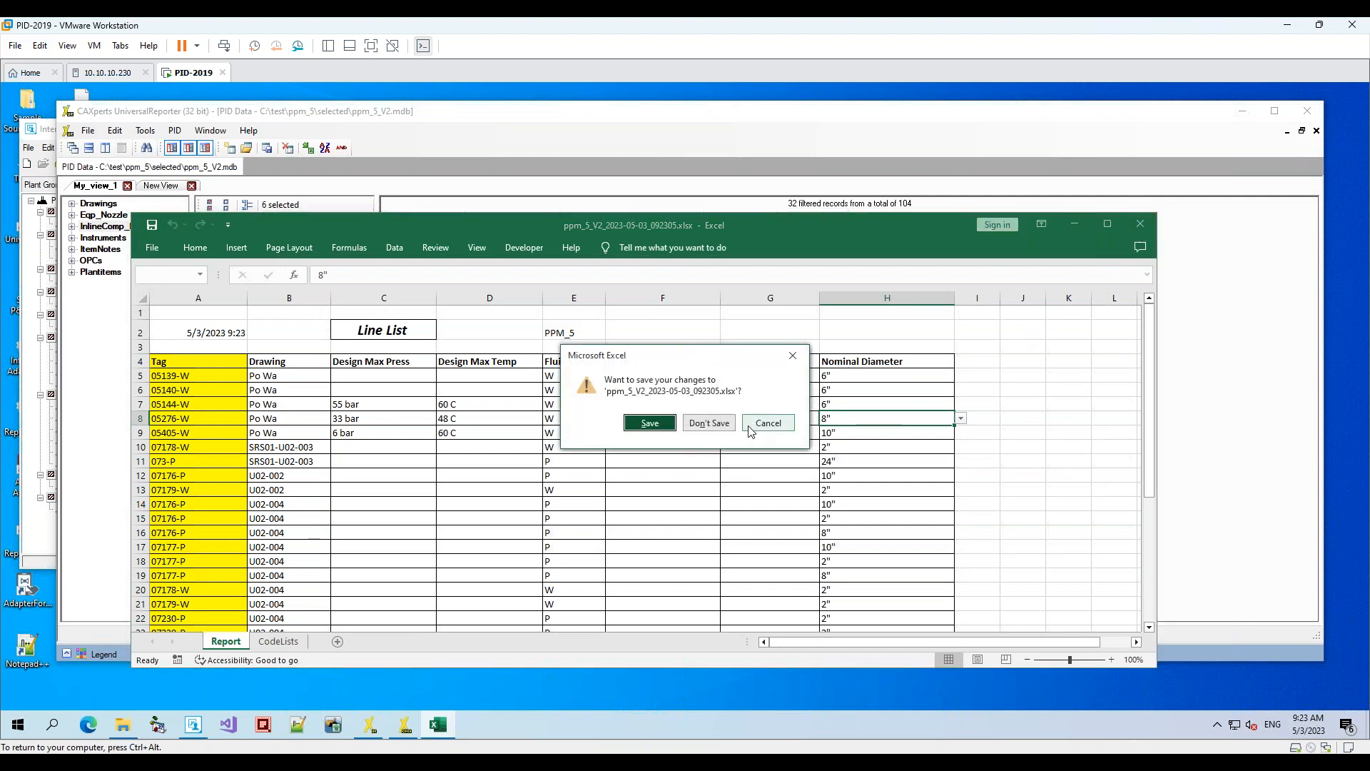
pyautogui.click(709, 423)
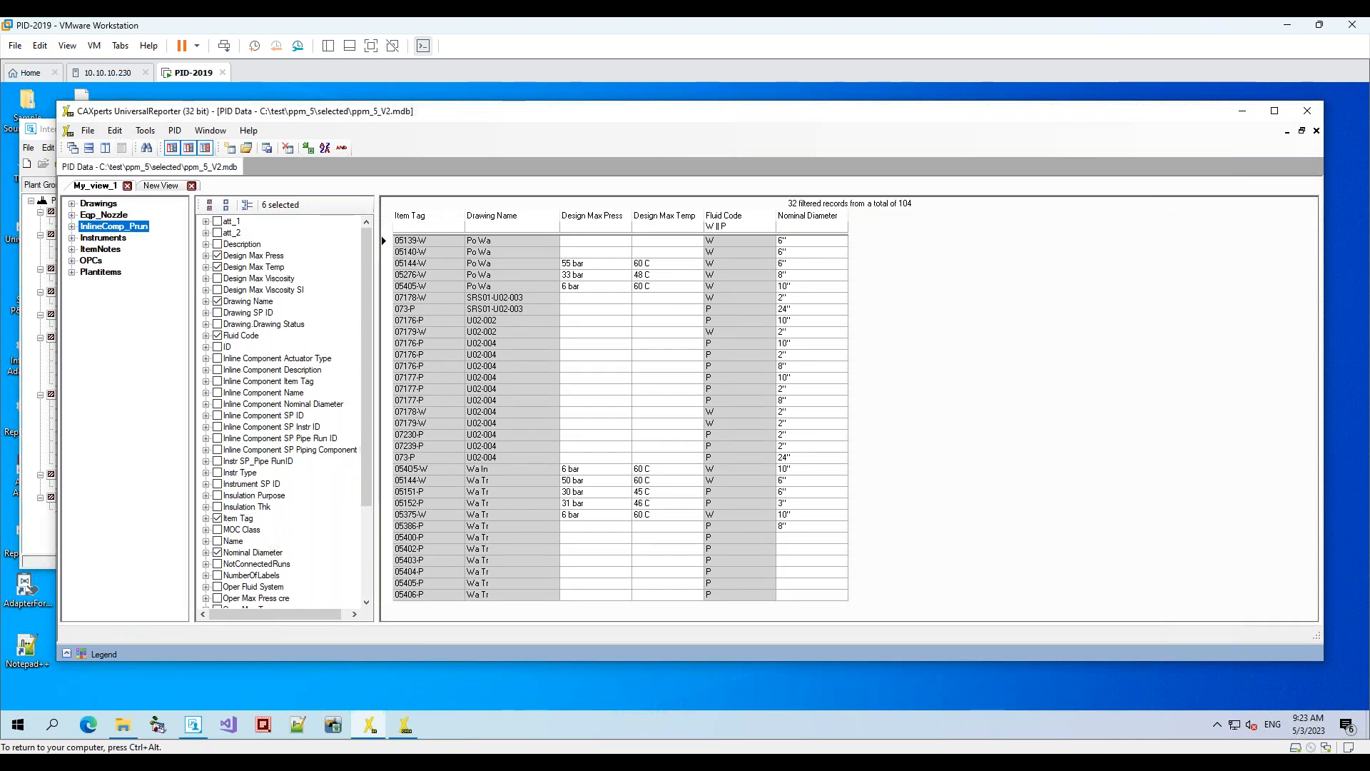
# Change the Name of equipment F-168 in the Eqp_Nozzle table to Filter 1
pyautogui.click(115, 216)
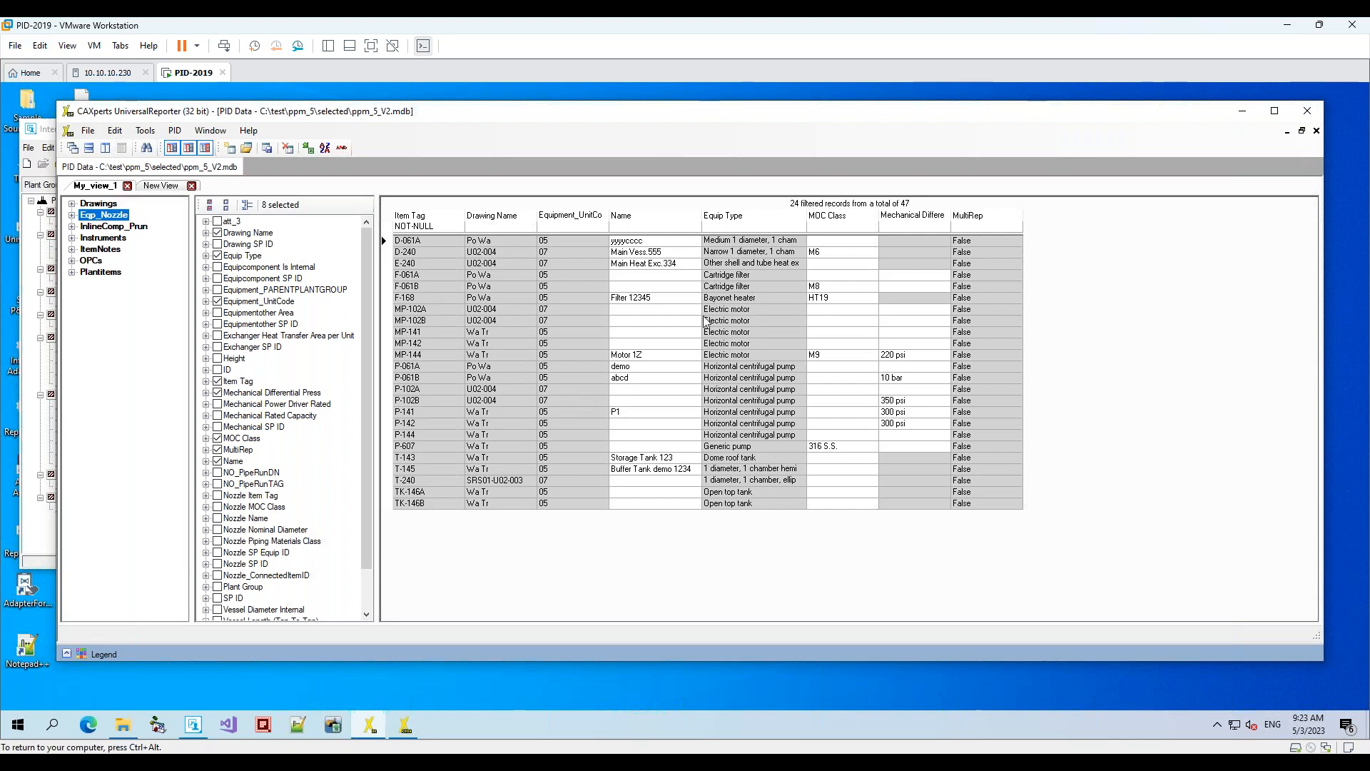
pyautogui.click(432, 297)
pyautogui.click(676, 298)
pyautogui.click(677, 297)
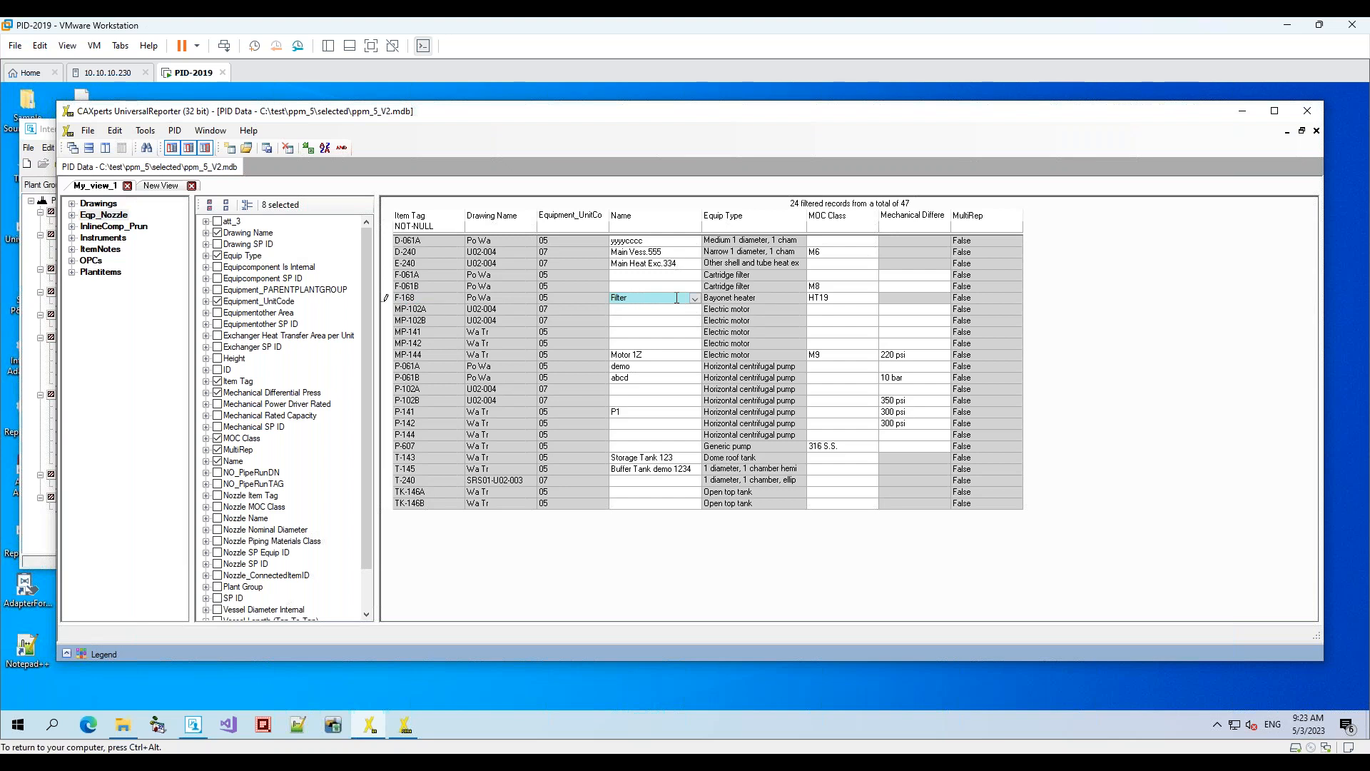
pyautogui.click(641, 309)
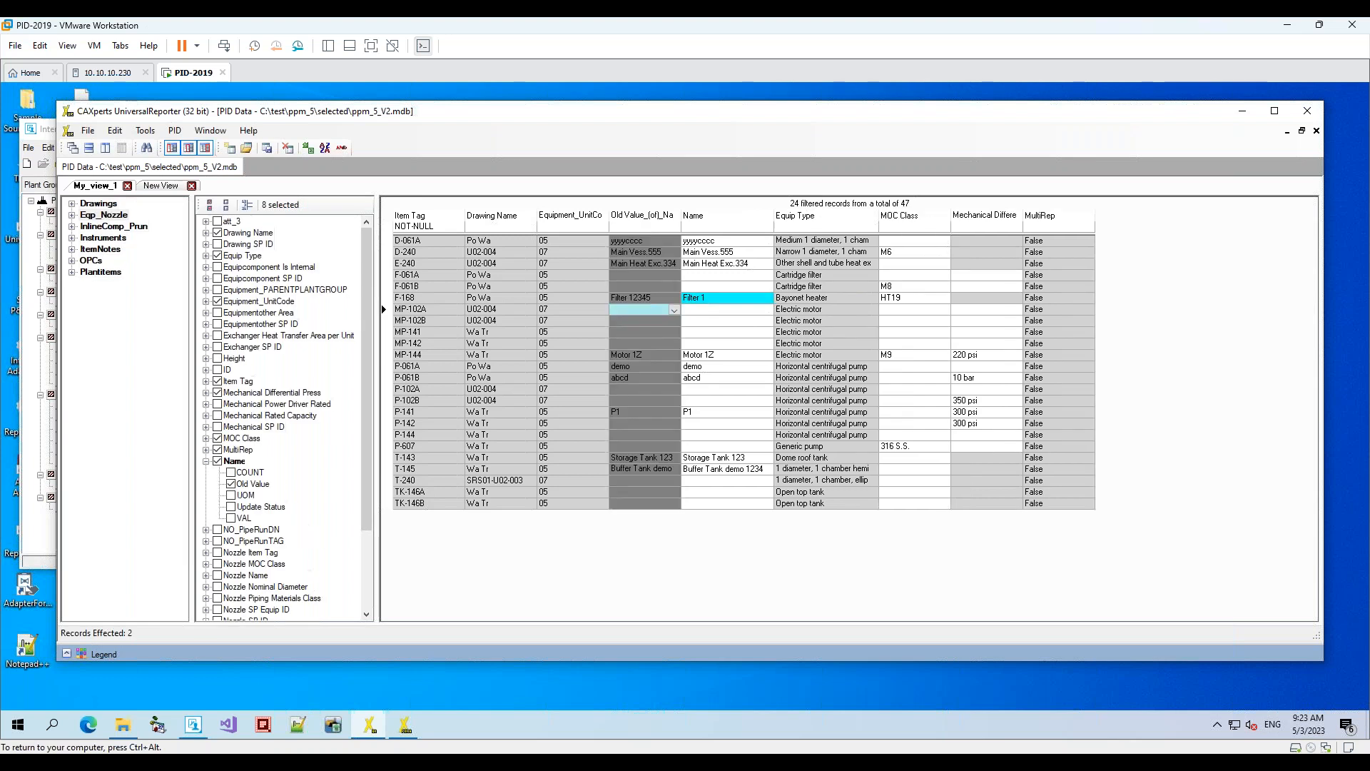
# Set the MOC Class of electric motor MP-144 to M6
pyautogui.click(921, 356)
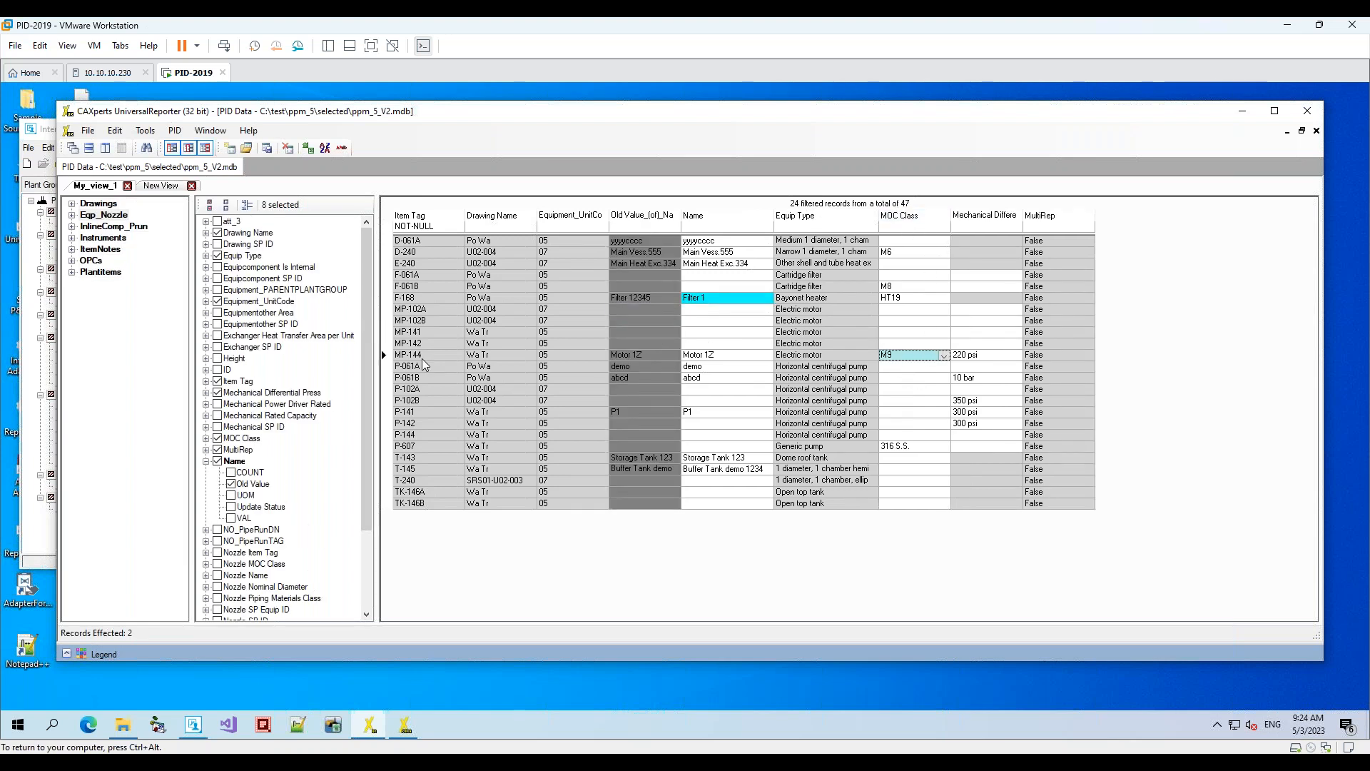
pyautogui.click(945, 355)
pyautogui.click(913, 388)
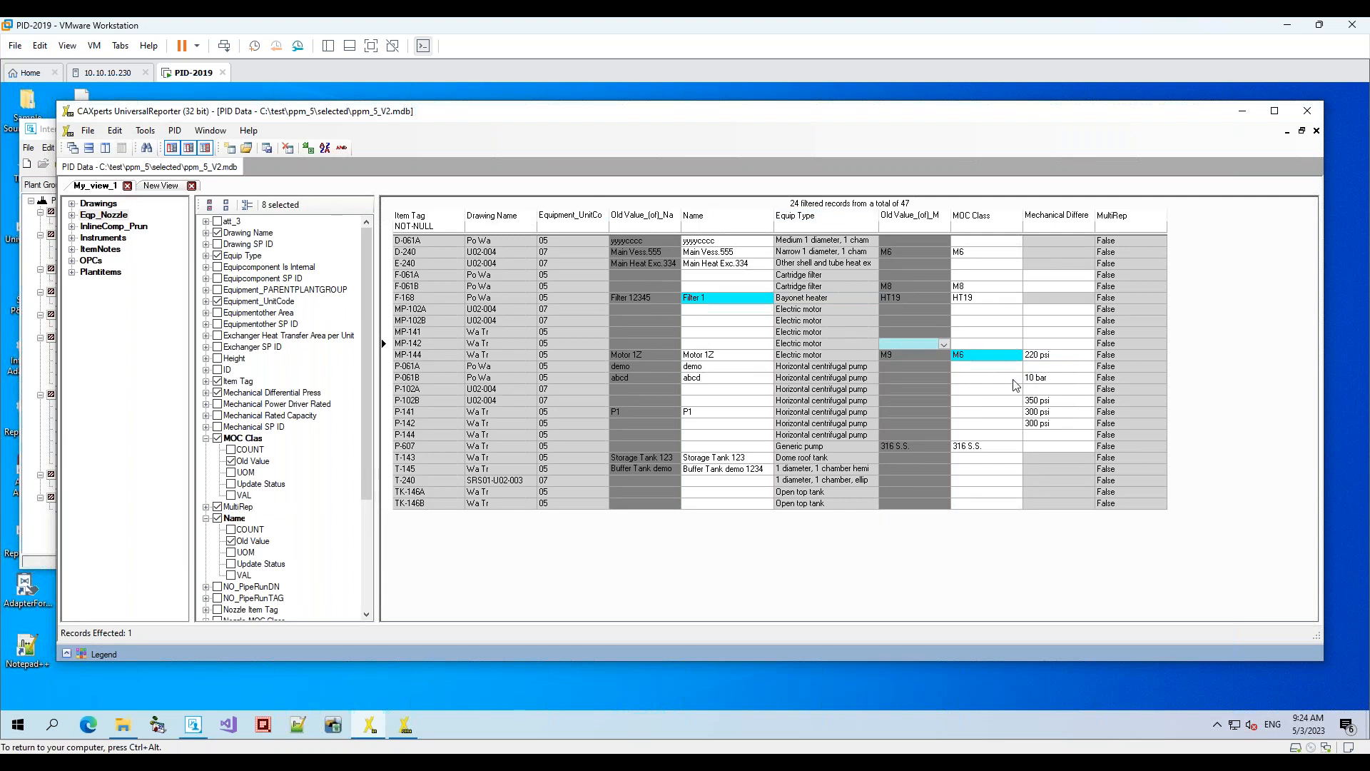
# Reset the MOC Class of electric motor MP-144, then write the remaining changes to SmartPlant PID
pyautogui.rightClick(1001, 357)
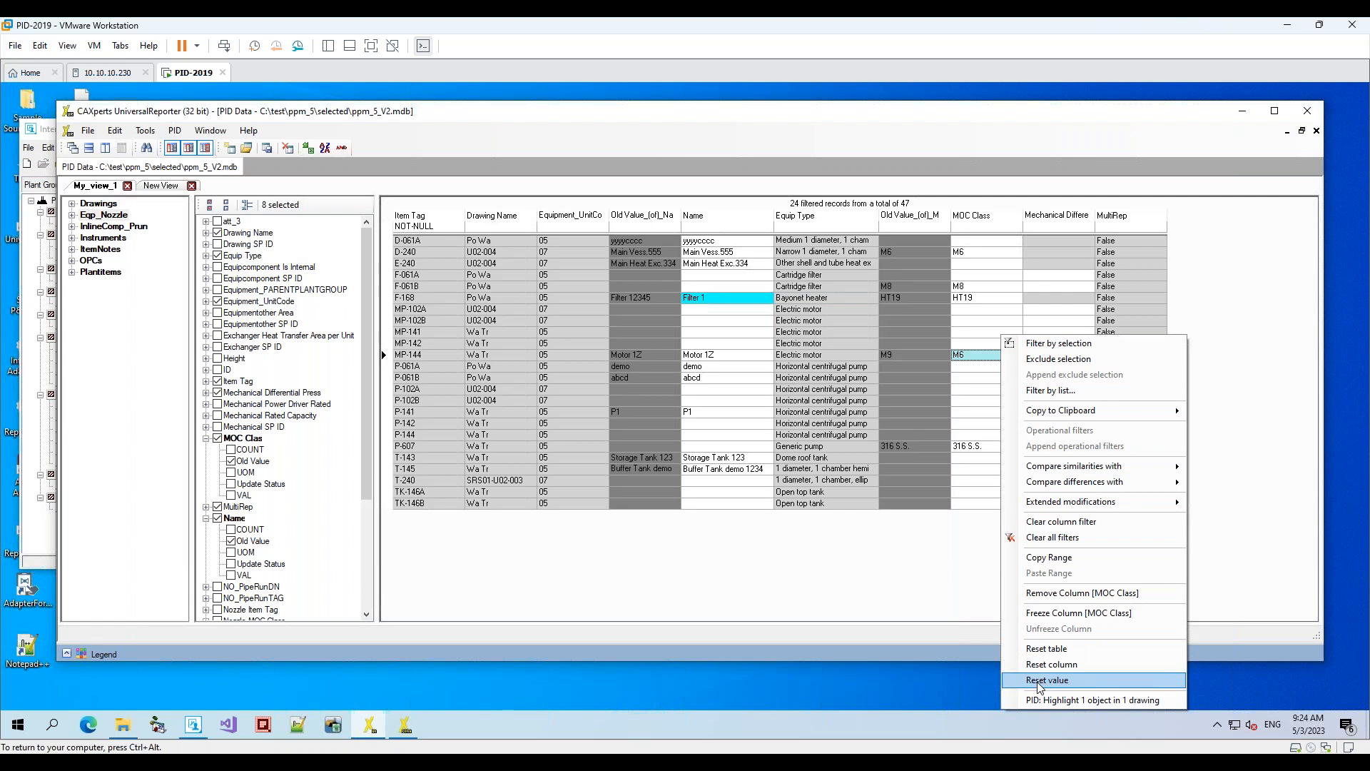
pyautogui.click(1058, 682)
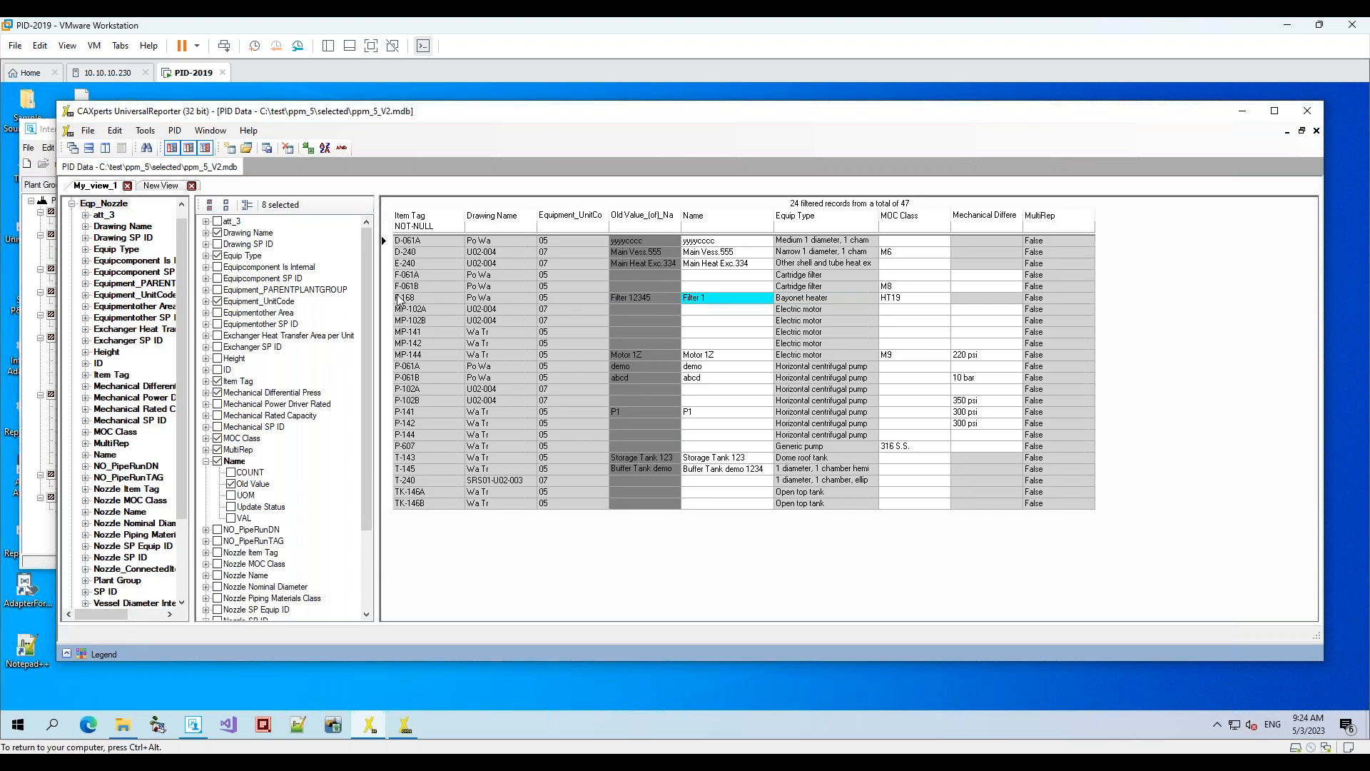
pyautogui.click(177, 133)
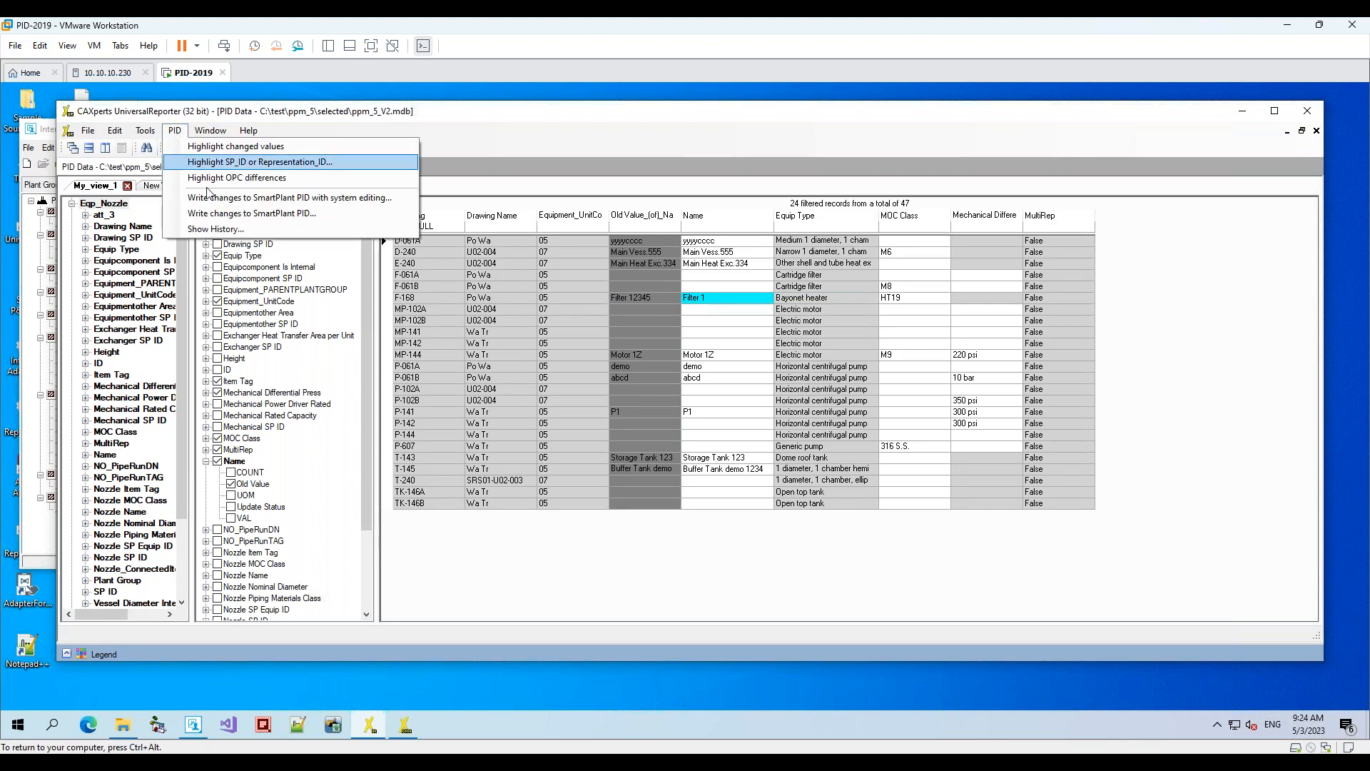
pyautogui.click(277, 214)
pyautogui.click(338, 419)
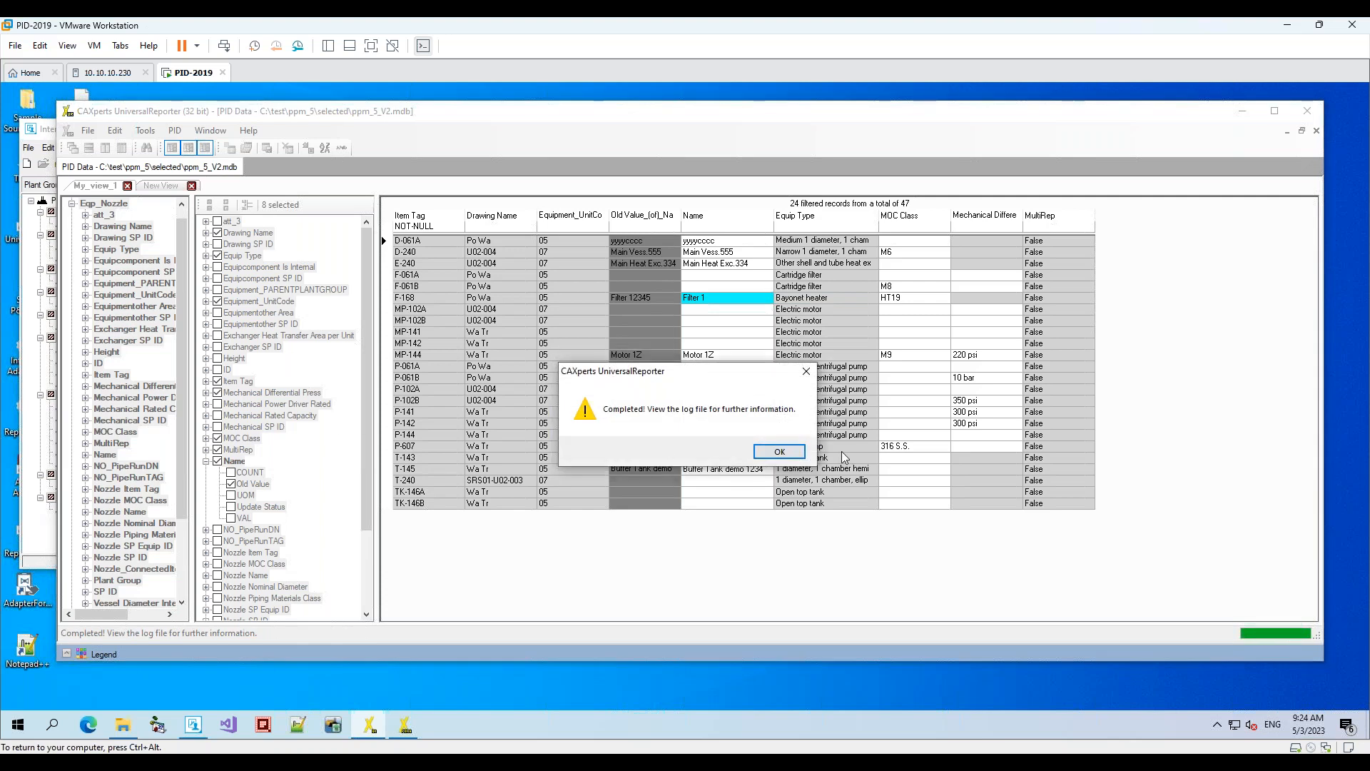
pyautogui.click(780, 451)
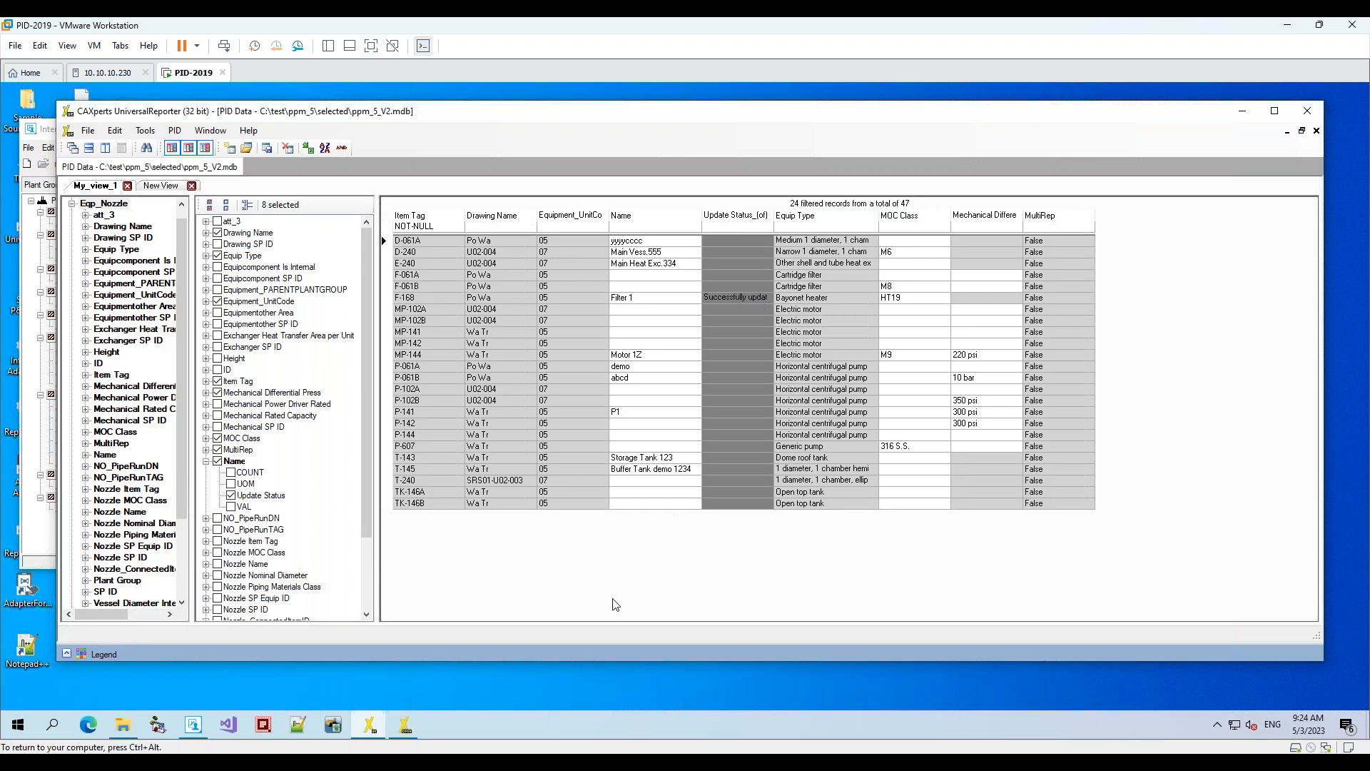
# Open the UniversalReporter log file, examine the write-back entries for equipment F-168, and close it
pyautogui.doubleClick(566, 635)
pyautogui.moveTo(942, 155); pyautogui.dragTo(943, 422)
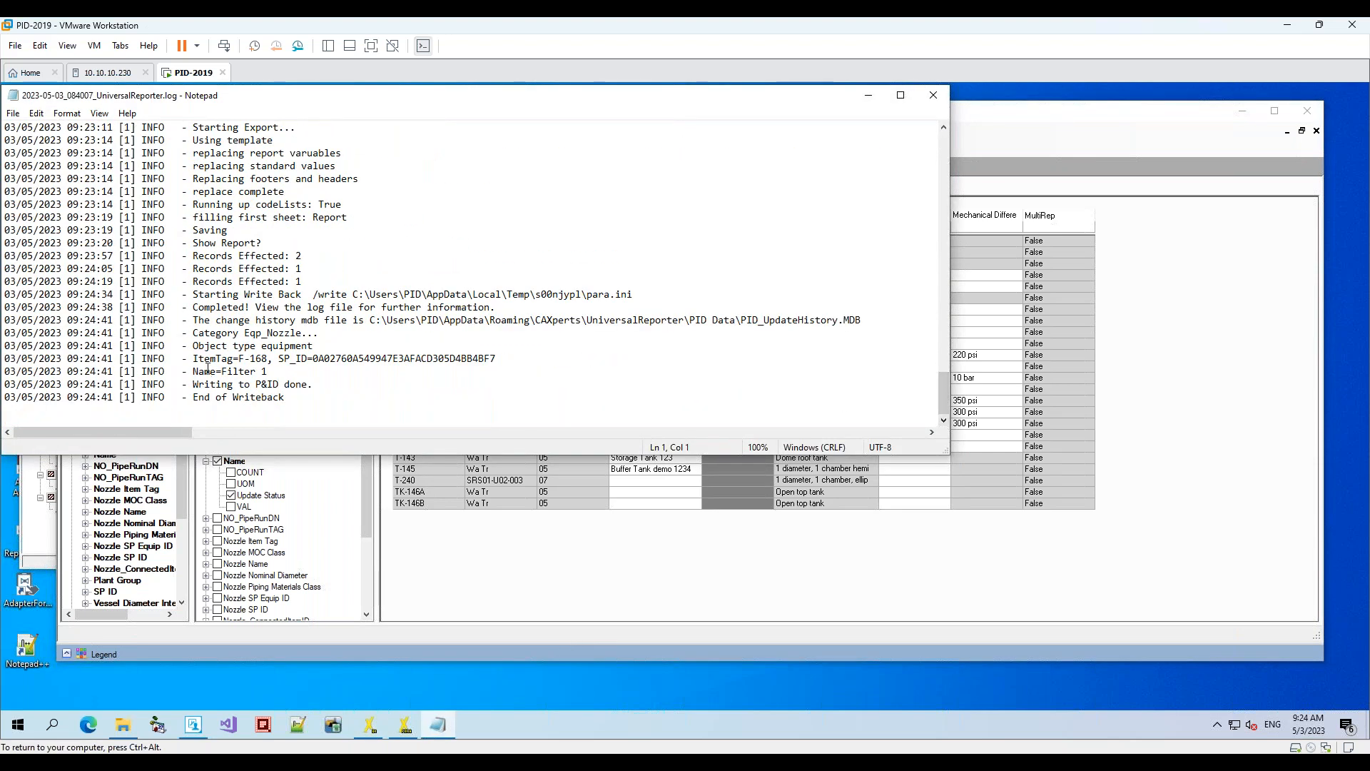
pyautogui.moveTo(193, 358); pyautogui.dragTo(482, 359)
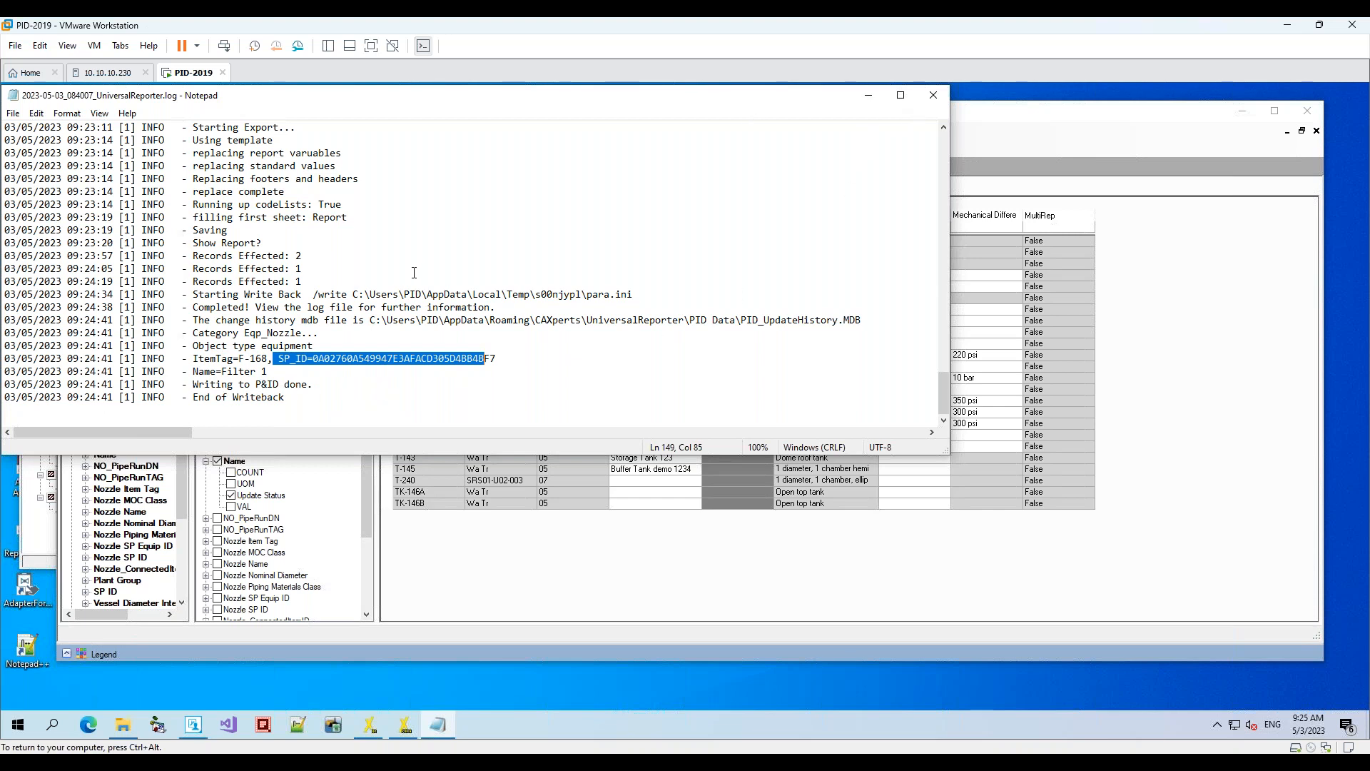
pyautogui.scroll(4, 414, 271)
pyautogui.scroll(-4, 413, 271)
pyautogui.click(932, 95)
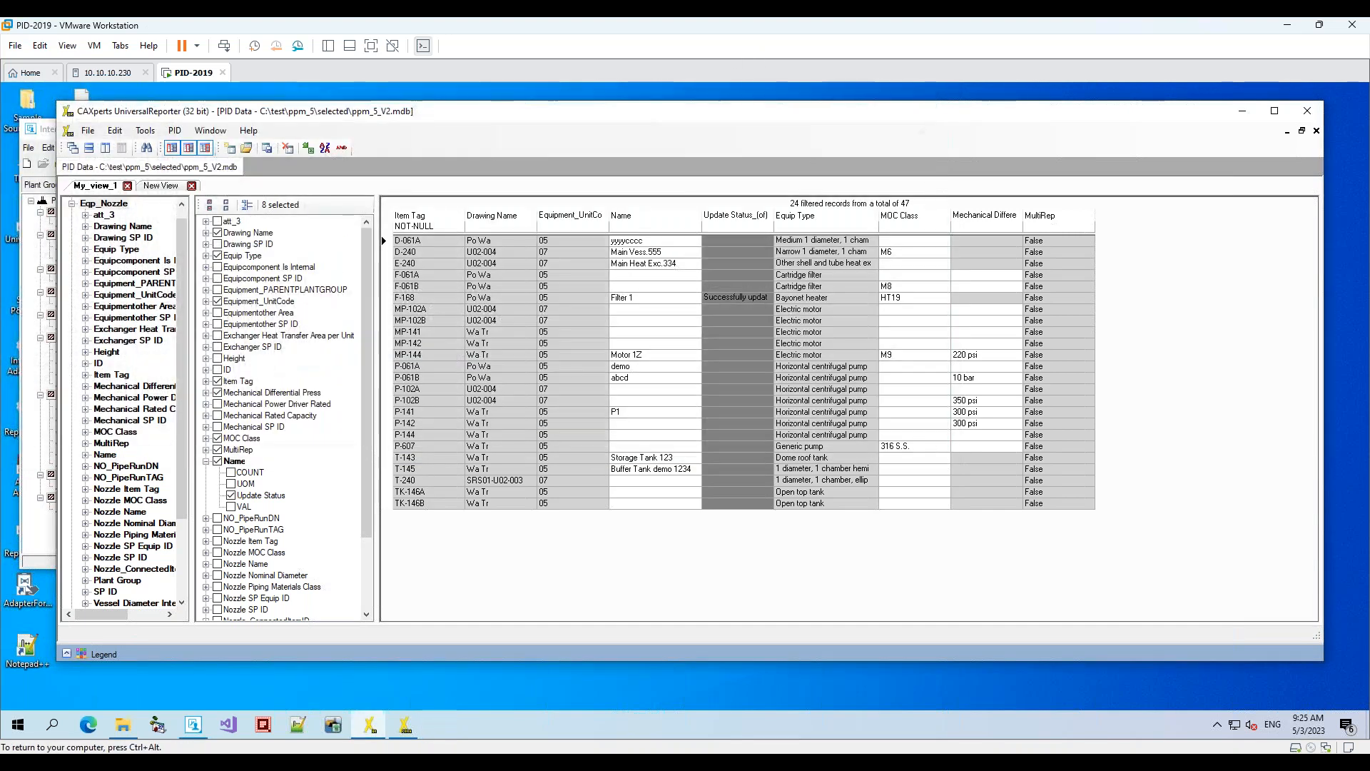
# Hide the update status columns, then create the Eqp_Nozzle Excel report as ppm_5_V2_2023-05-03_092520.xlsx and show it
pyautogui.click(246, 207)
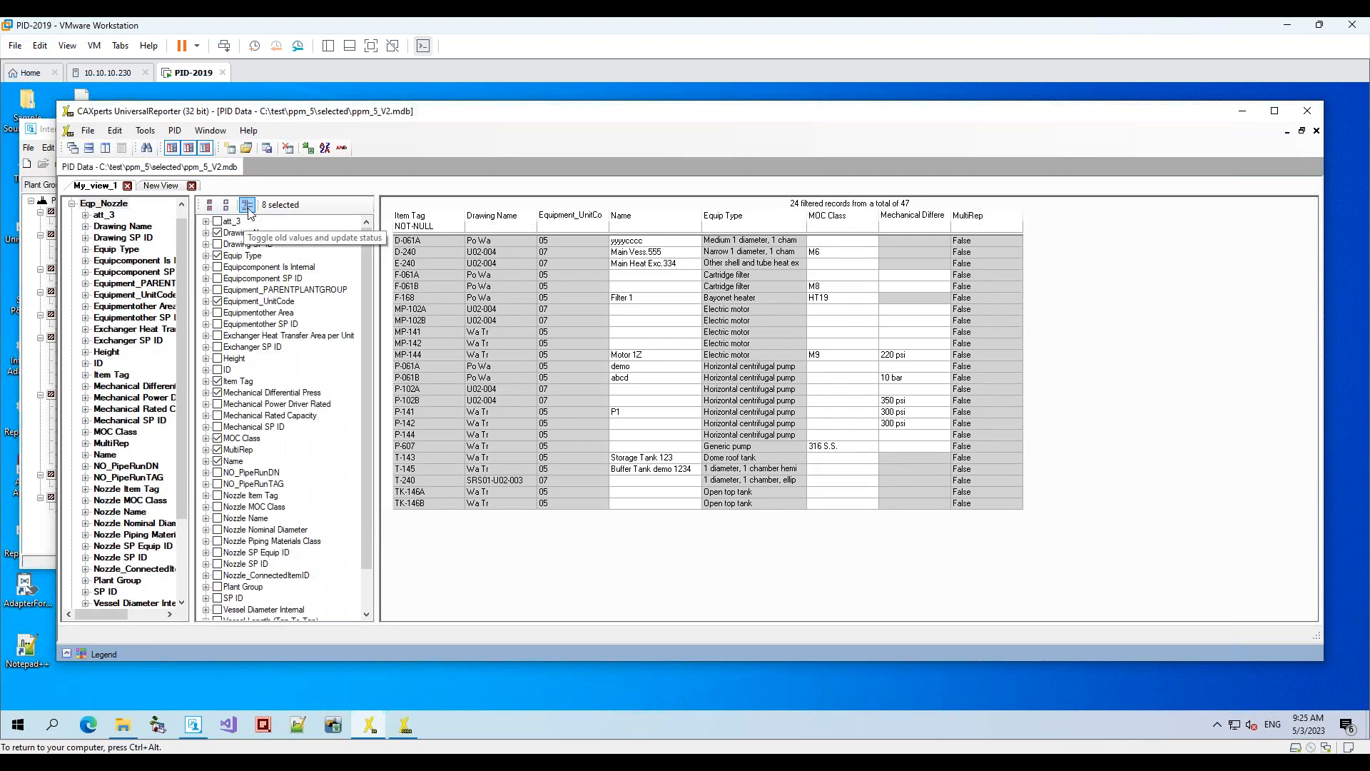
pyautogui.click(308, 148)
pyautogui.click(416, 375)
pyautogui.click(778, 438)
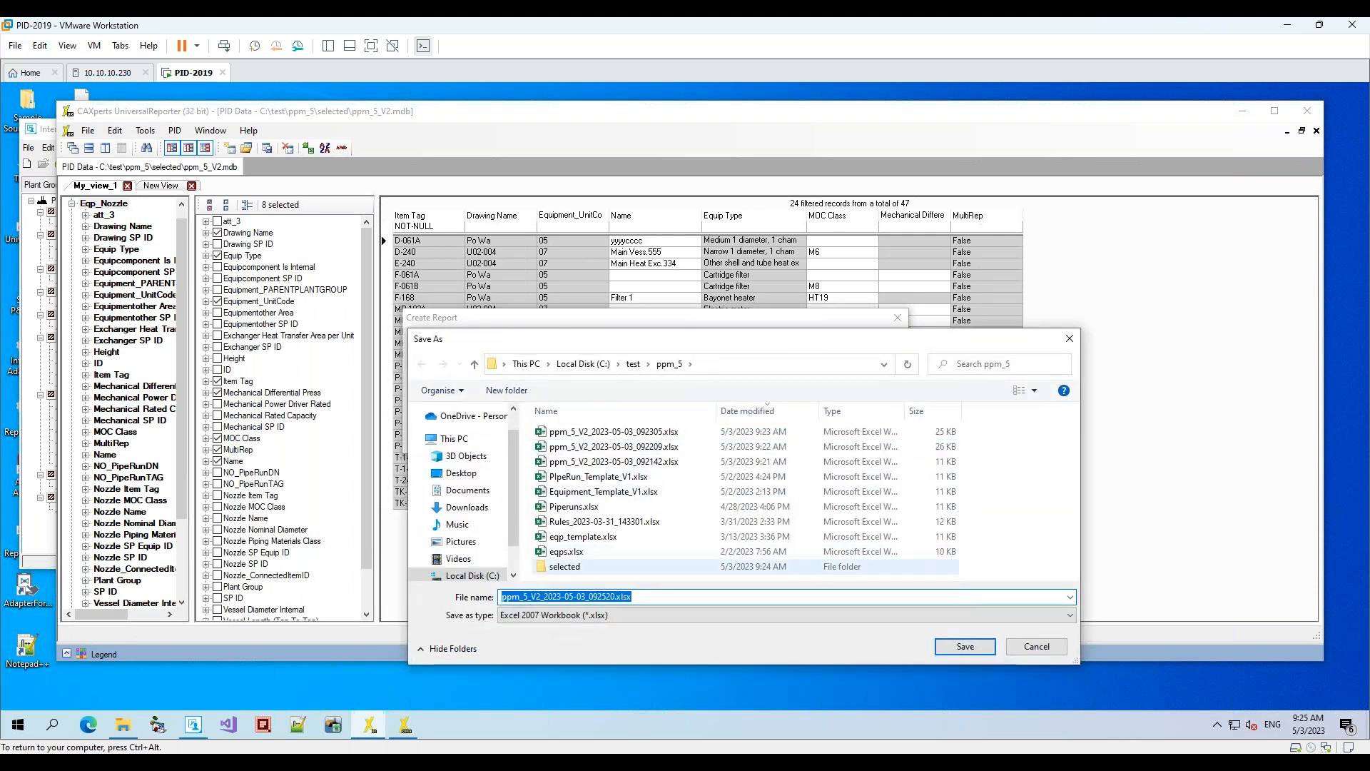
pyautogui.click(957, 646)
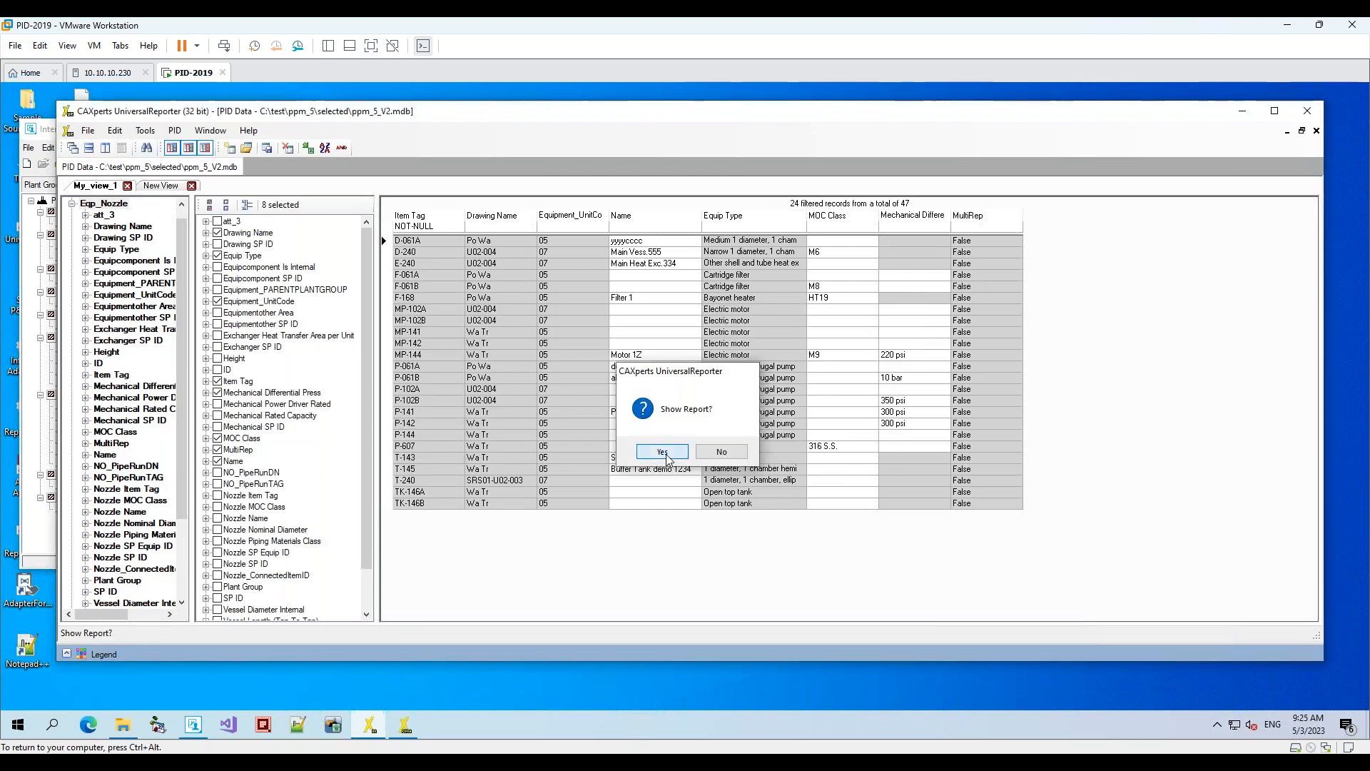
pyautogui.click(662, 452)
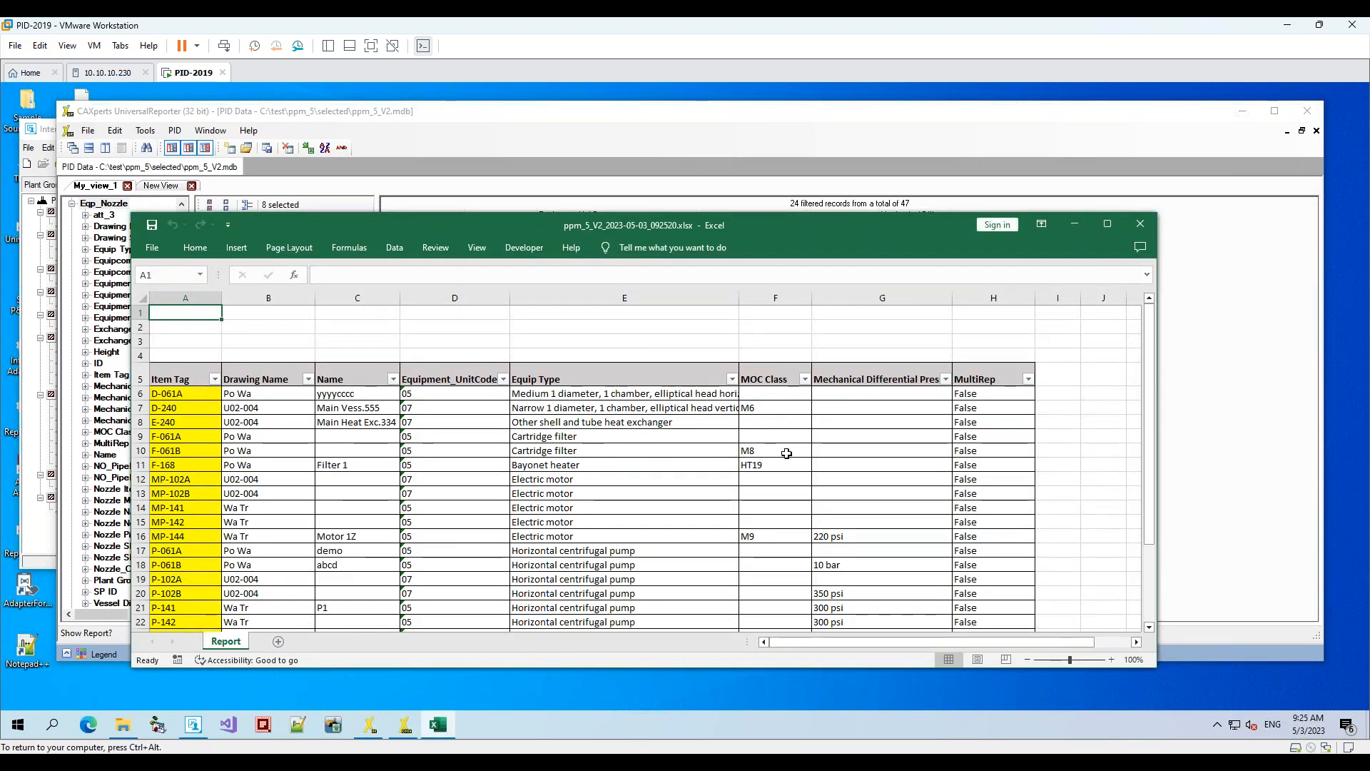
# In the Excel report, change the Name of F-168 to Filter 2 and the MOC Class of F-061B to M6
pyautogui.doubleClick(361, 464)
pyautogui.press('BackSpace')
pyautogui.write('2')
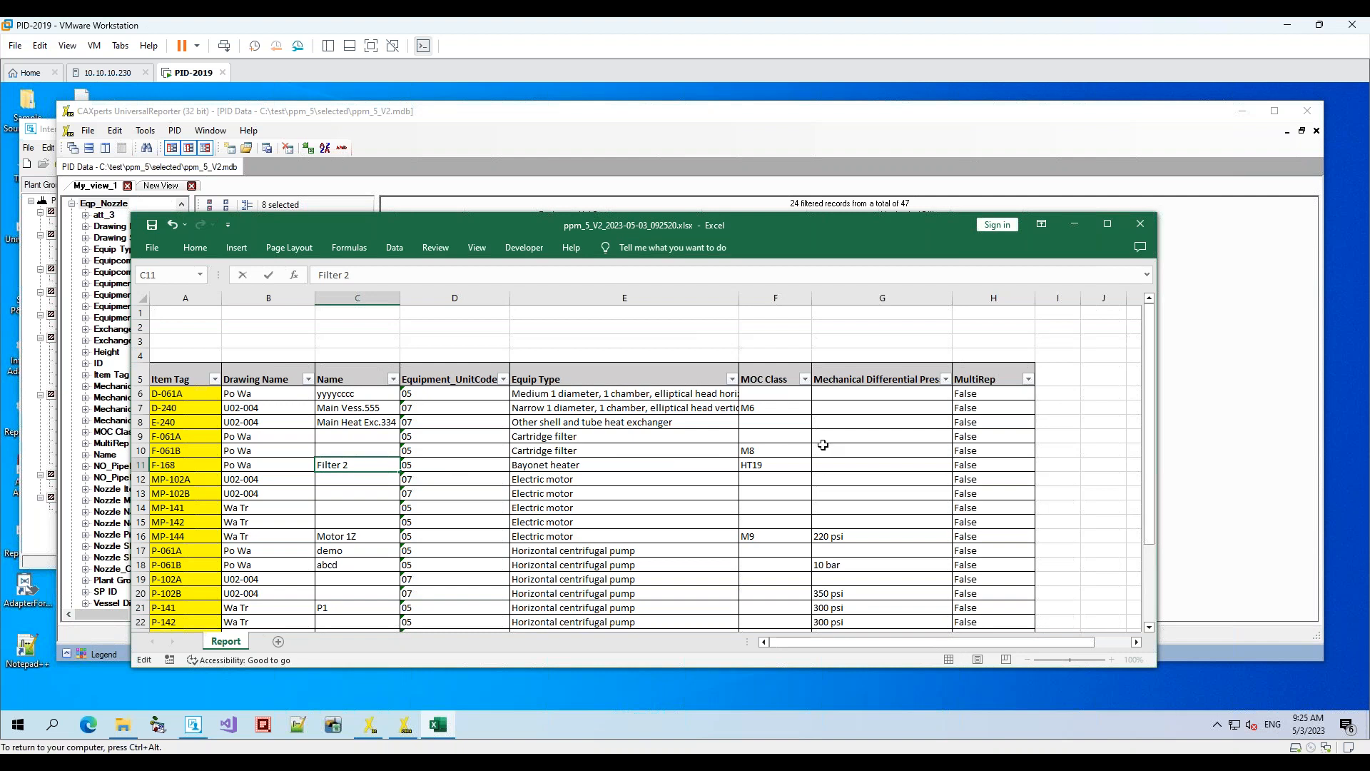
pyautogui.click(802, 464)
pyautogui.doubleClick(803, 464)
pyautogui.doubleClick(788, 445)
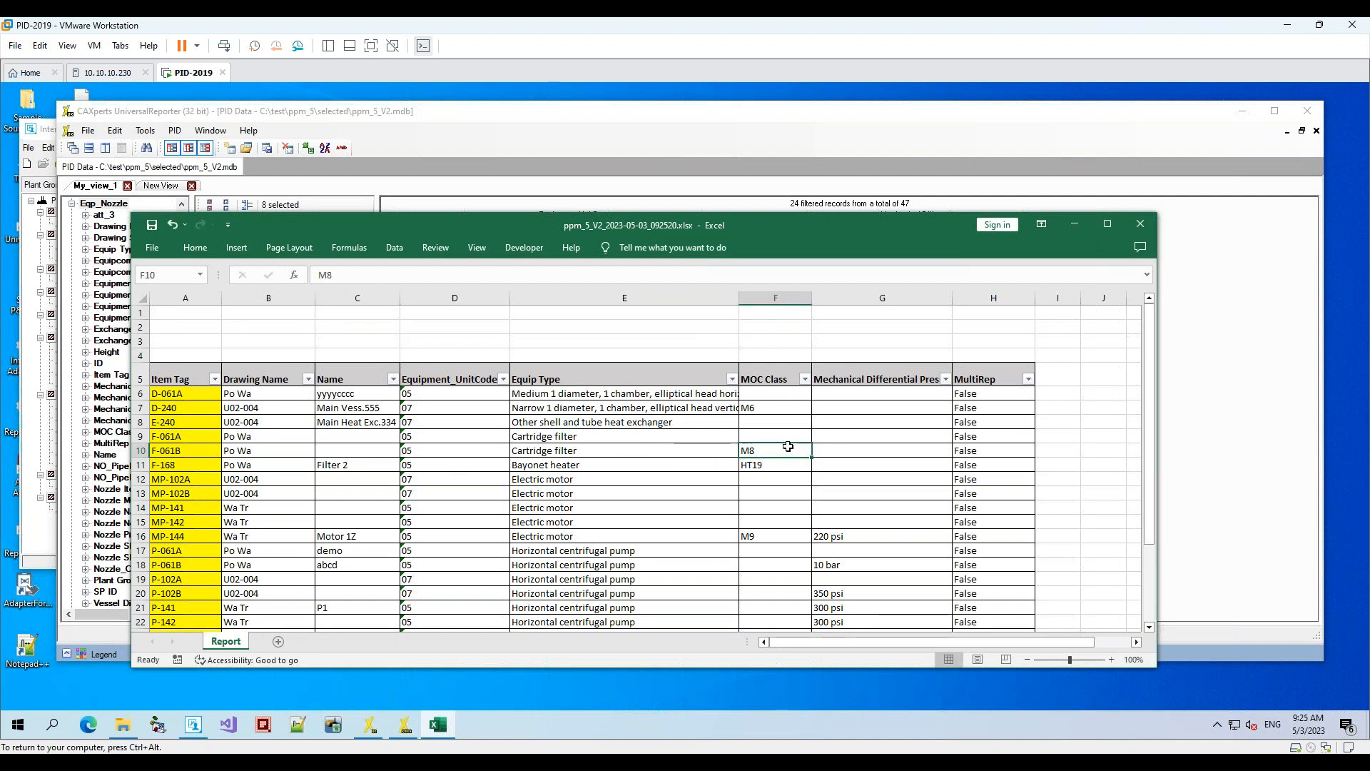
pyautogui.click(767, 482)
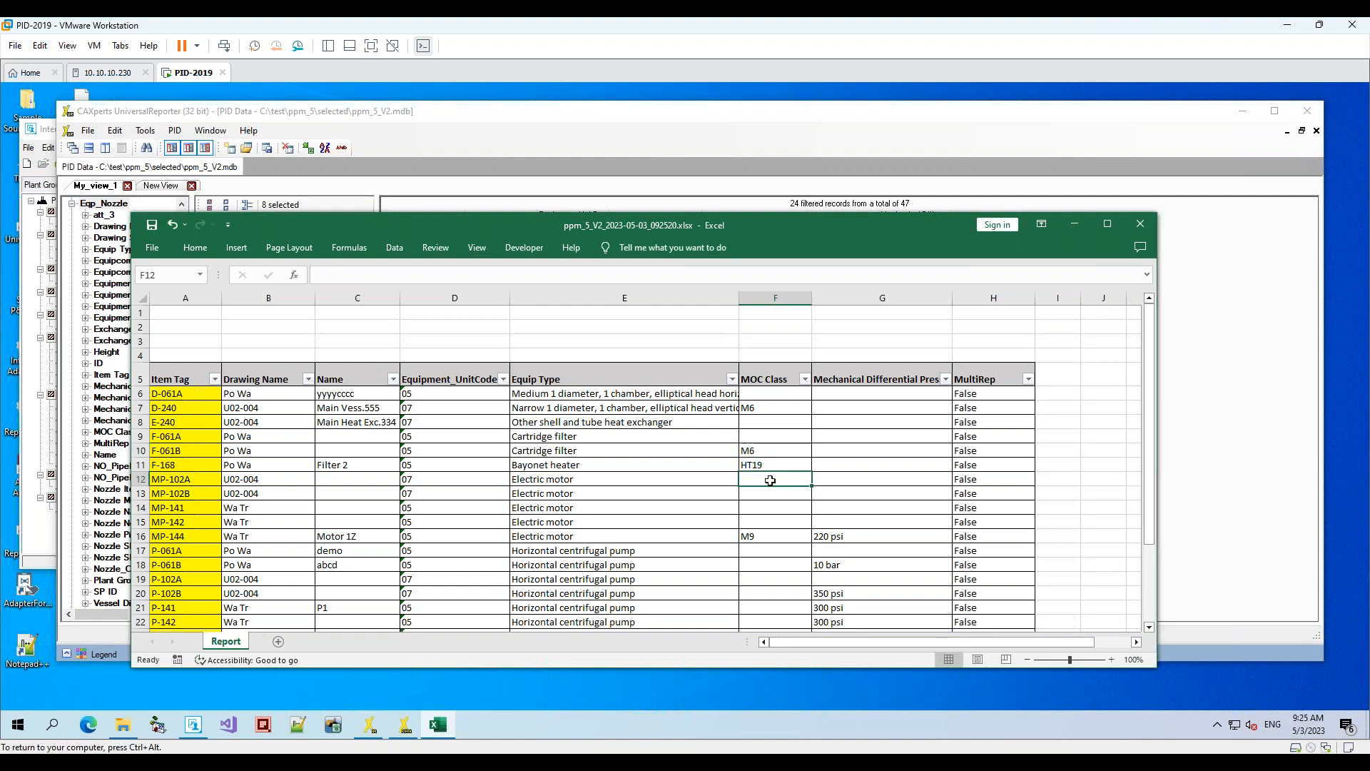
# Set the Mechanical Differential Press of MP-144 to 230 psi in the report, then save and close the workbook
pyautogui.doubleClick(819, 539)
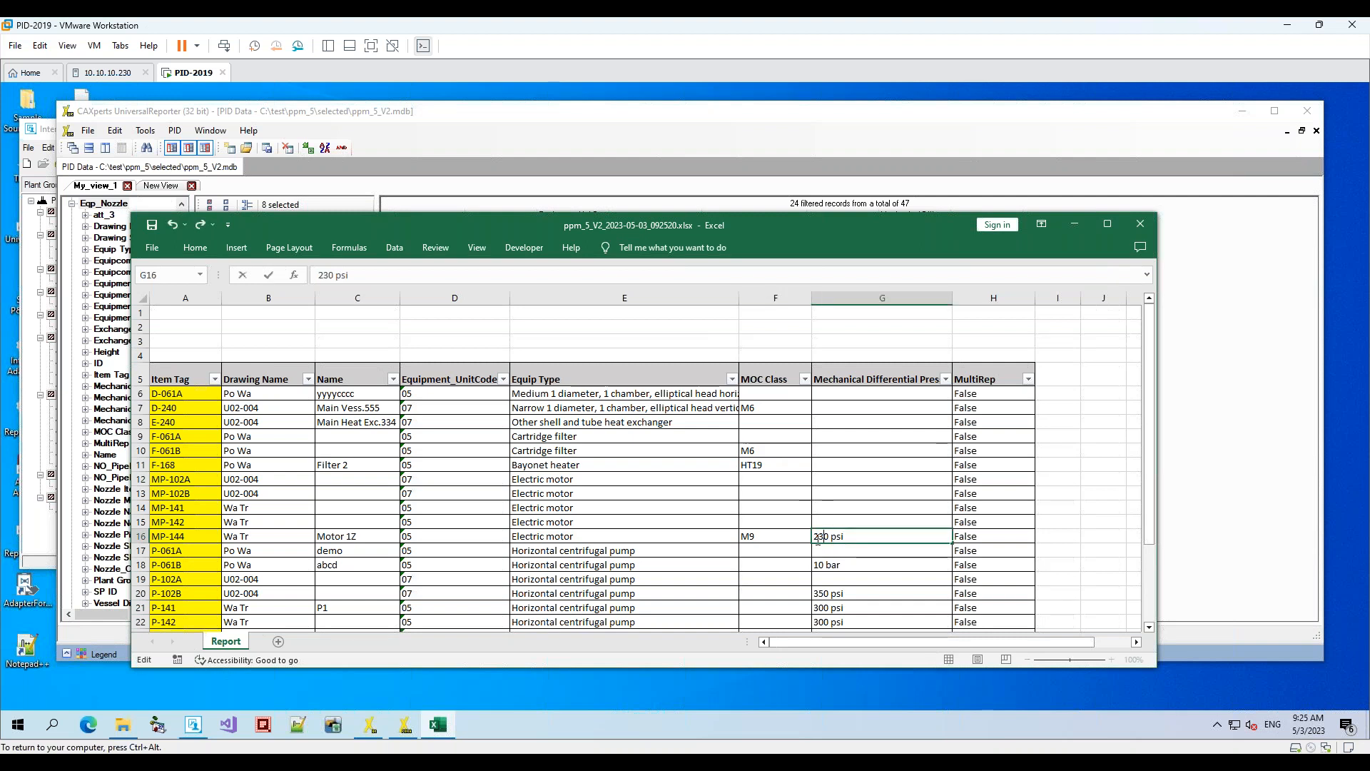
pyautogui.click(151, 225)
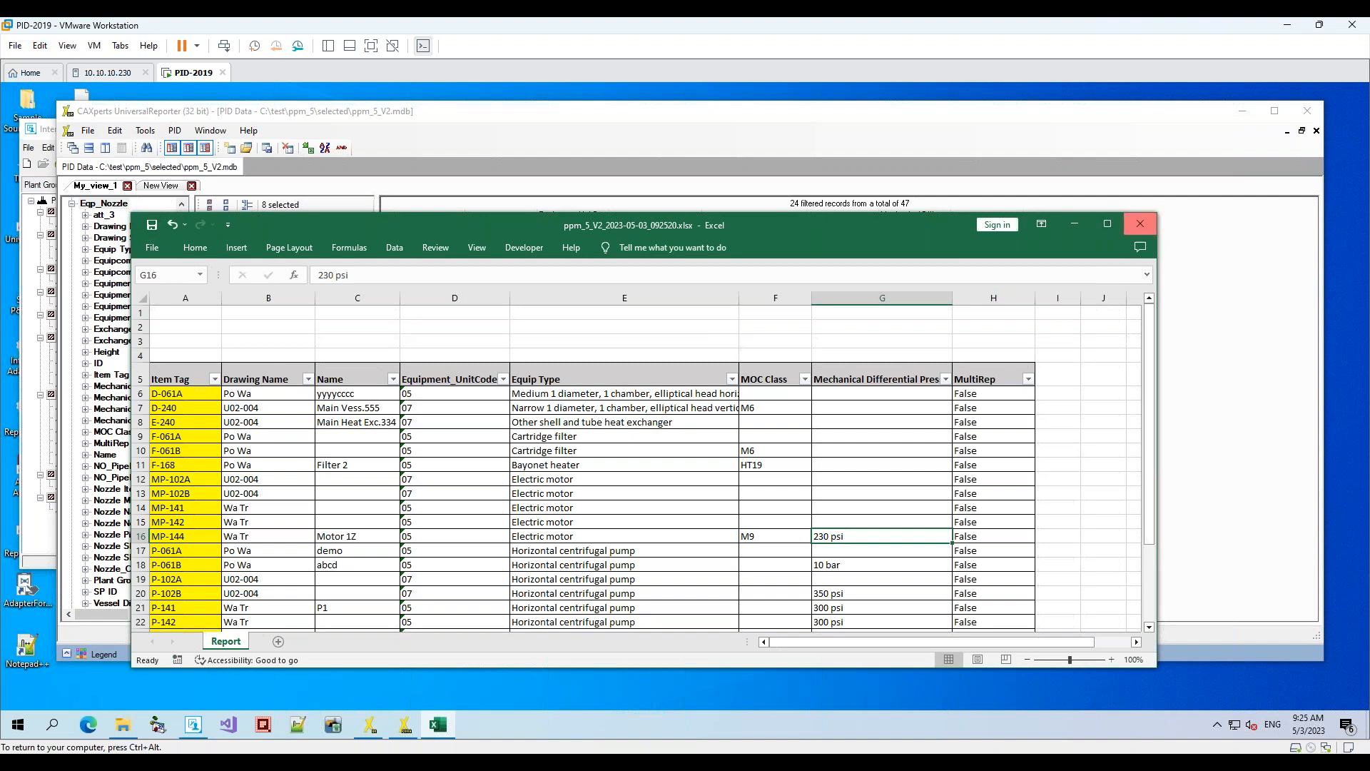
pyautogui.click(1140, 223)
# Start an import from Excel using the edited report ppm_5_V2_2023-05-03_092520.xlsx
pyautogui.click(147, 133)
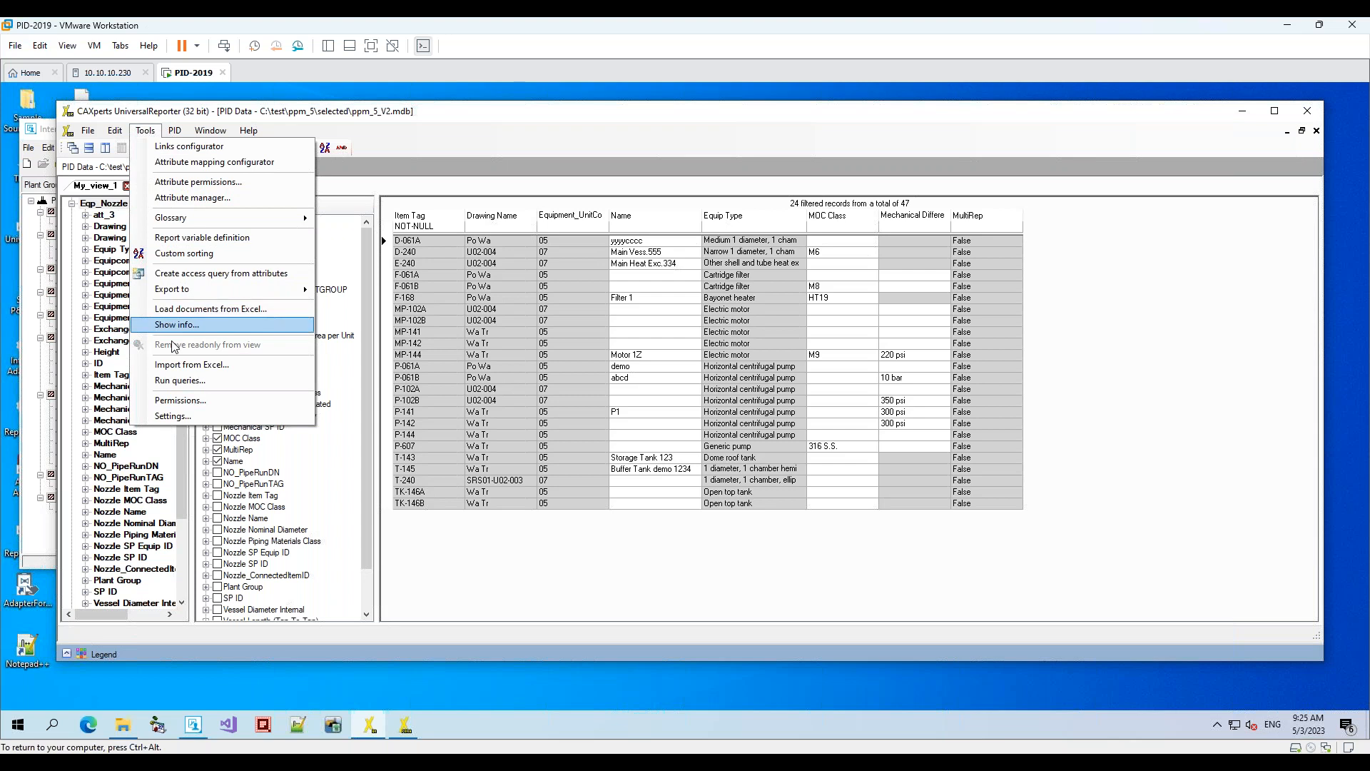
pyautogui.click(191, 365)
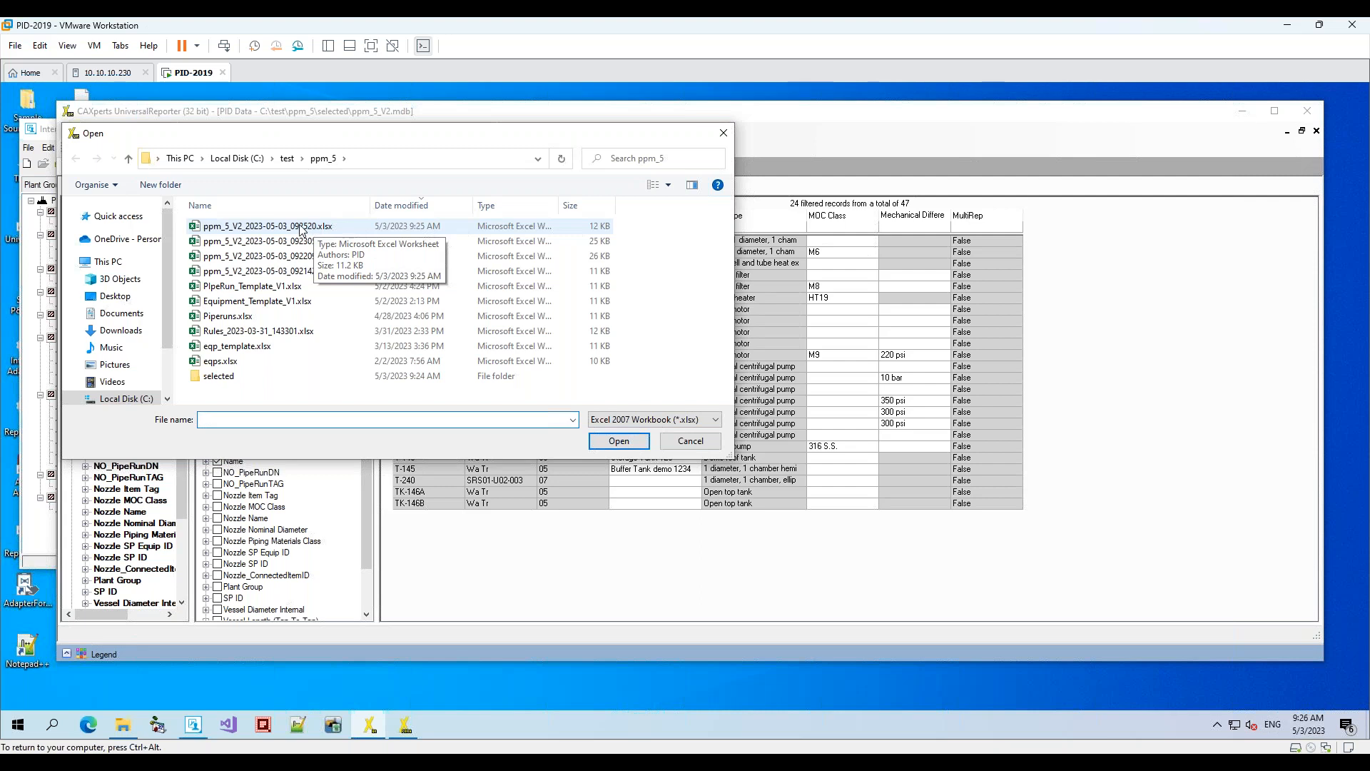
pyautogui.click(400, 205)
pyautogui.click(399, 205)
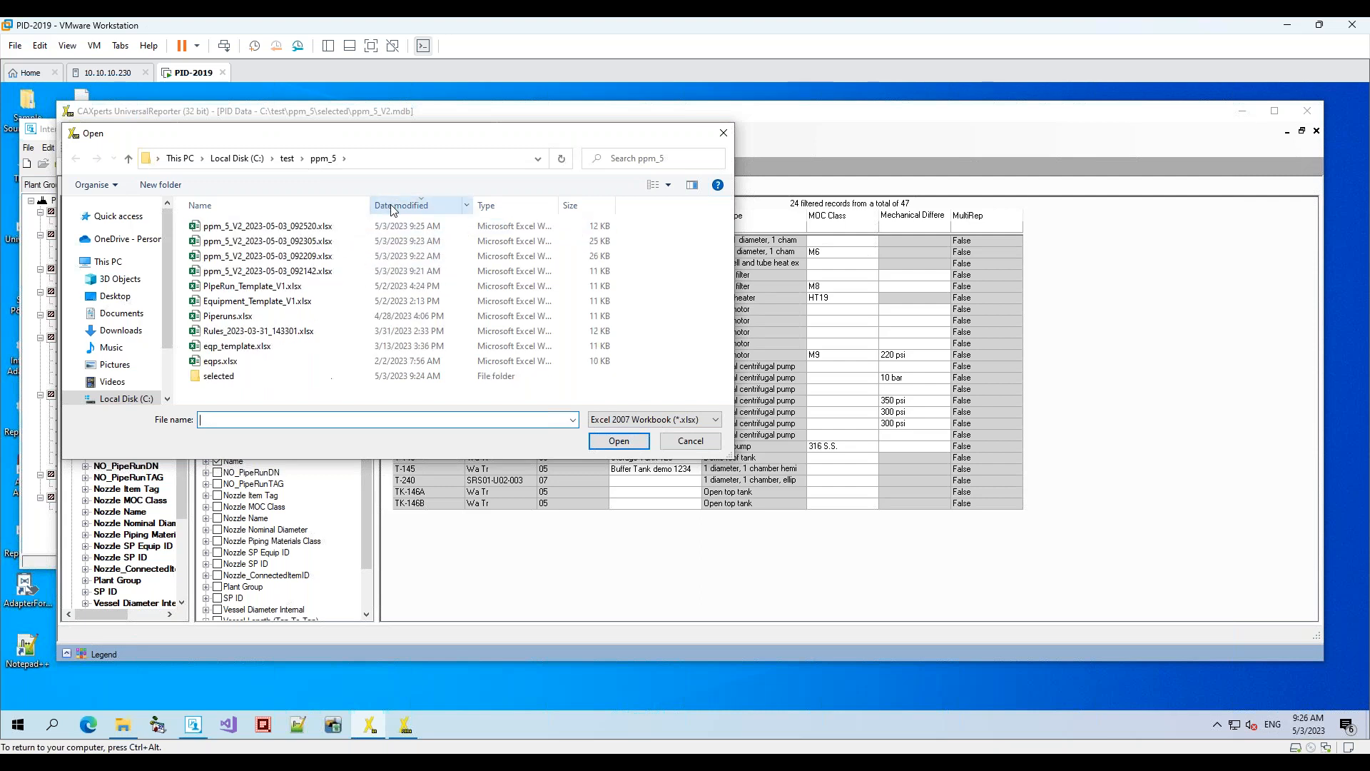
pyautogui.click(268, 226)
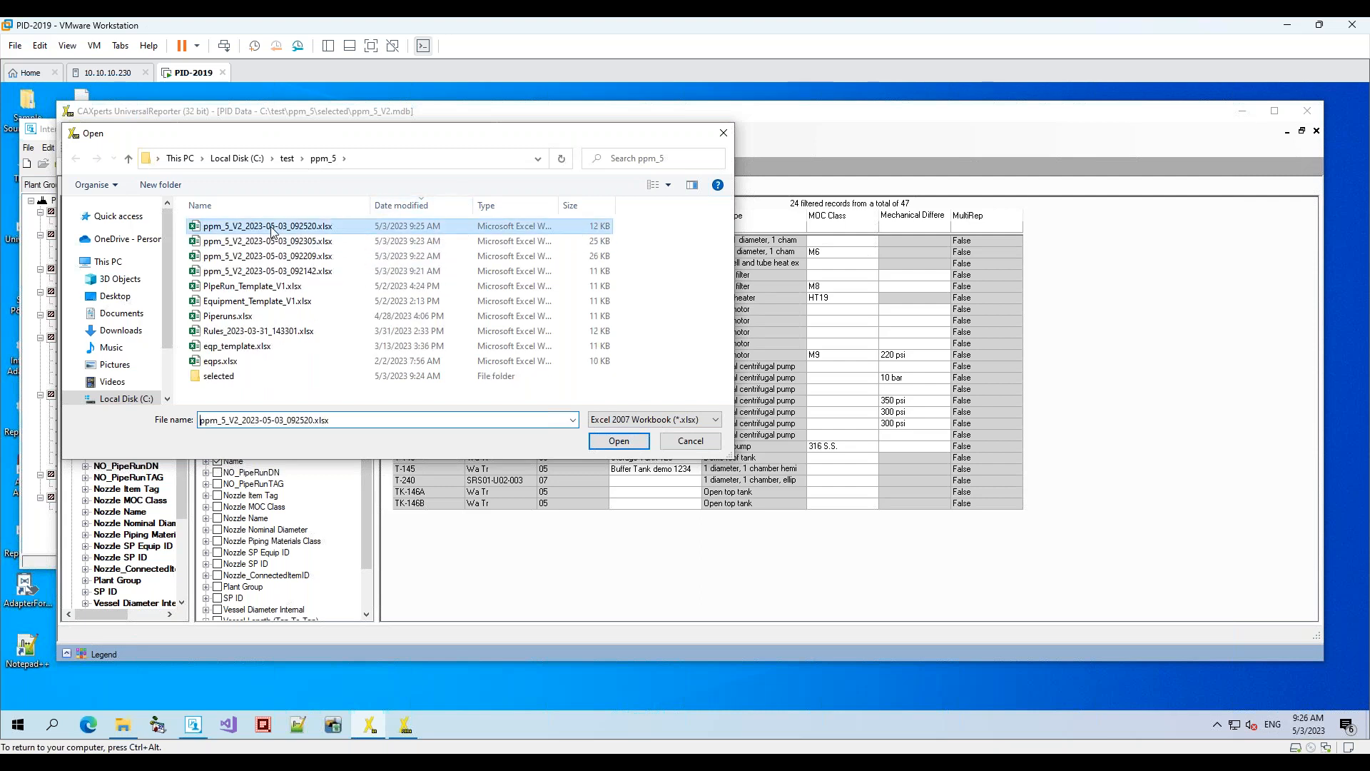
pyautogui.click(618, 442)
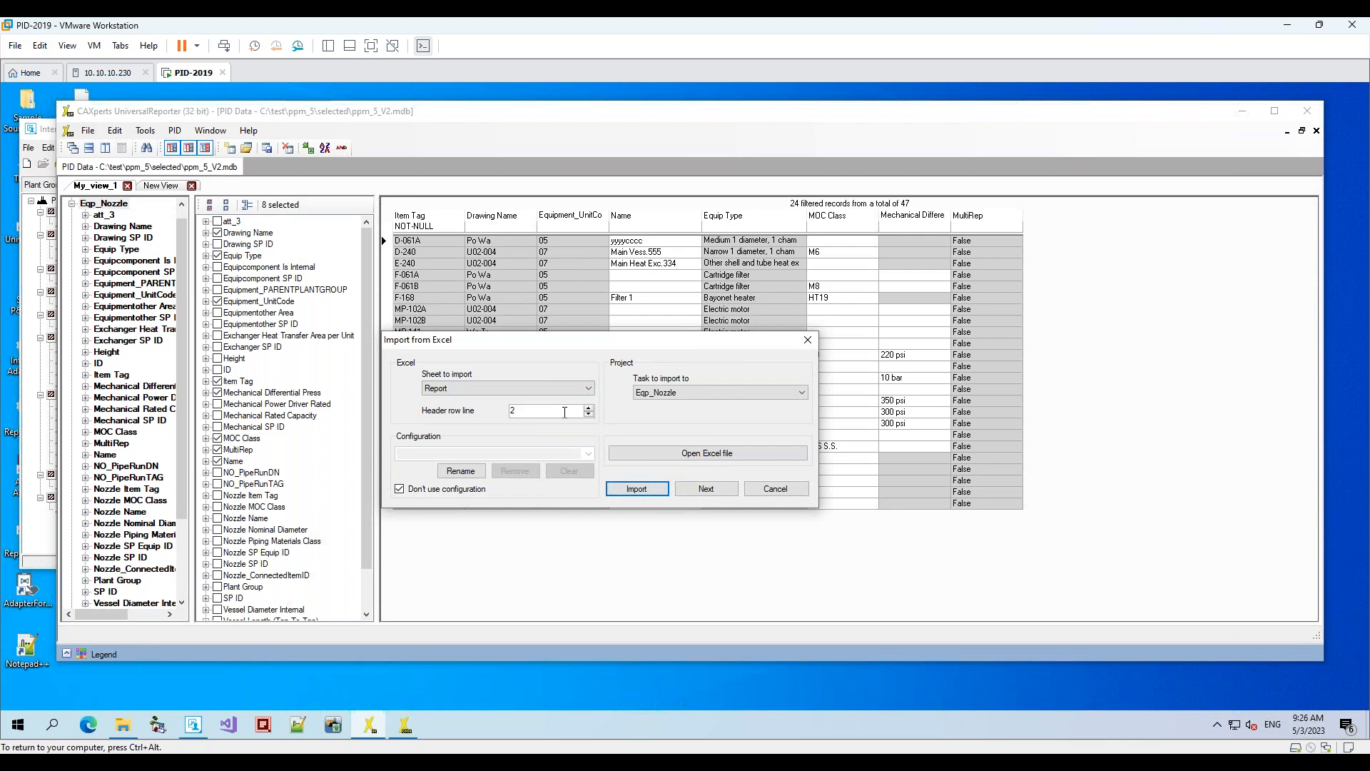
# Set the import's header row line to the report's column-heading row 5 and proceed to the column configuration
pyautogui.click(589, 408)
pyautogui.click(589, 408)
pyautogui.click(703, 492)
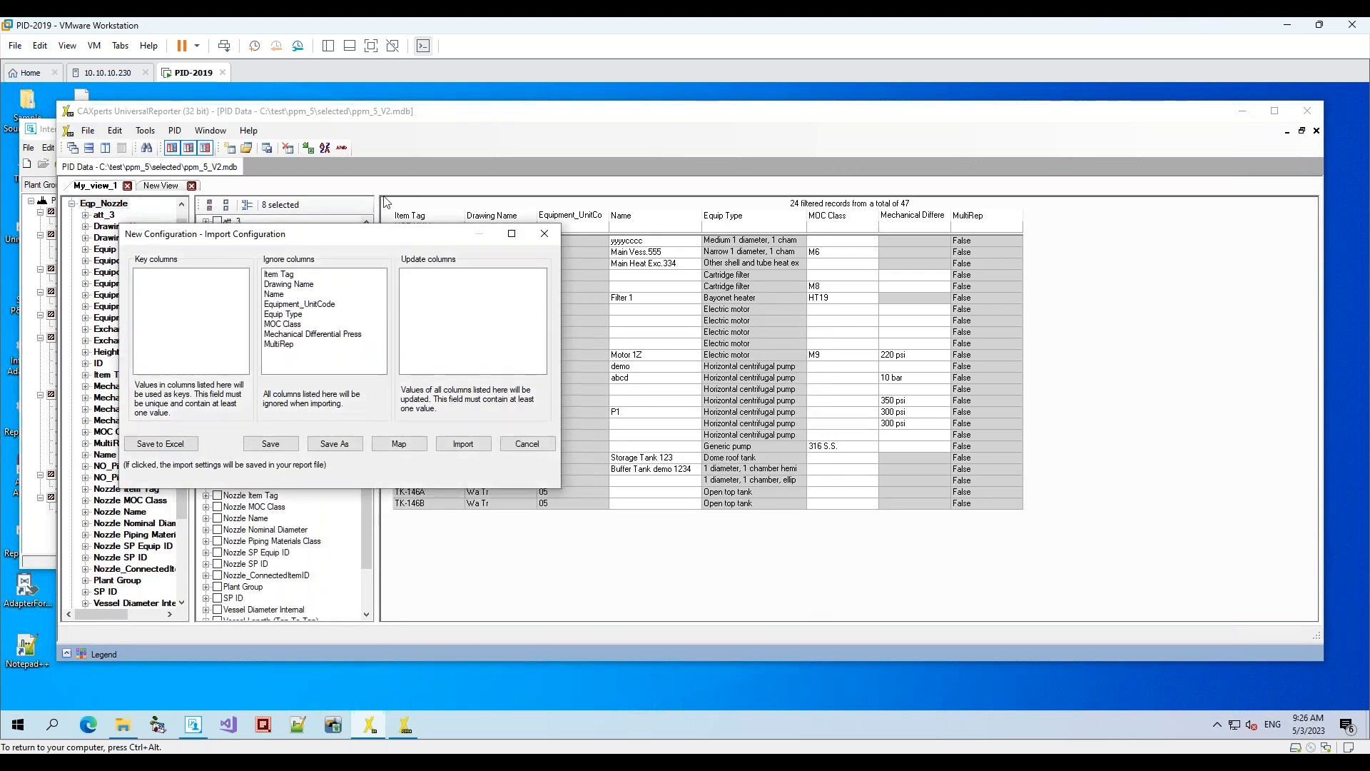
# Import with Item Tag as the key column and Name, MOC Class and Mechanical Differential Press as update columns
pyautogui.moveTo(410, 243); pyautogui.dragTo(768, 278)
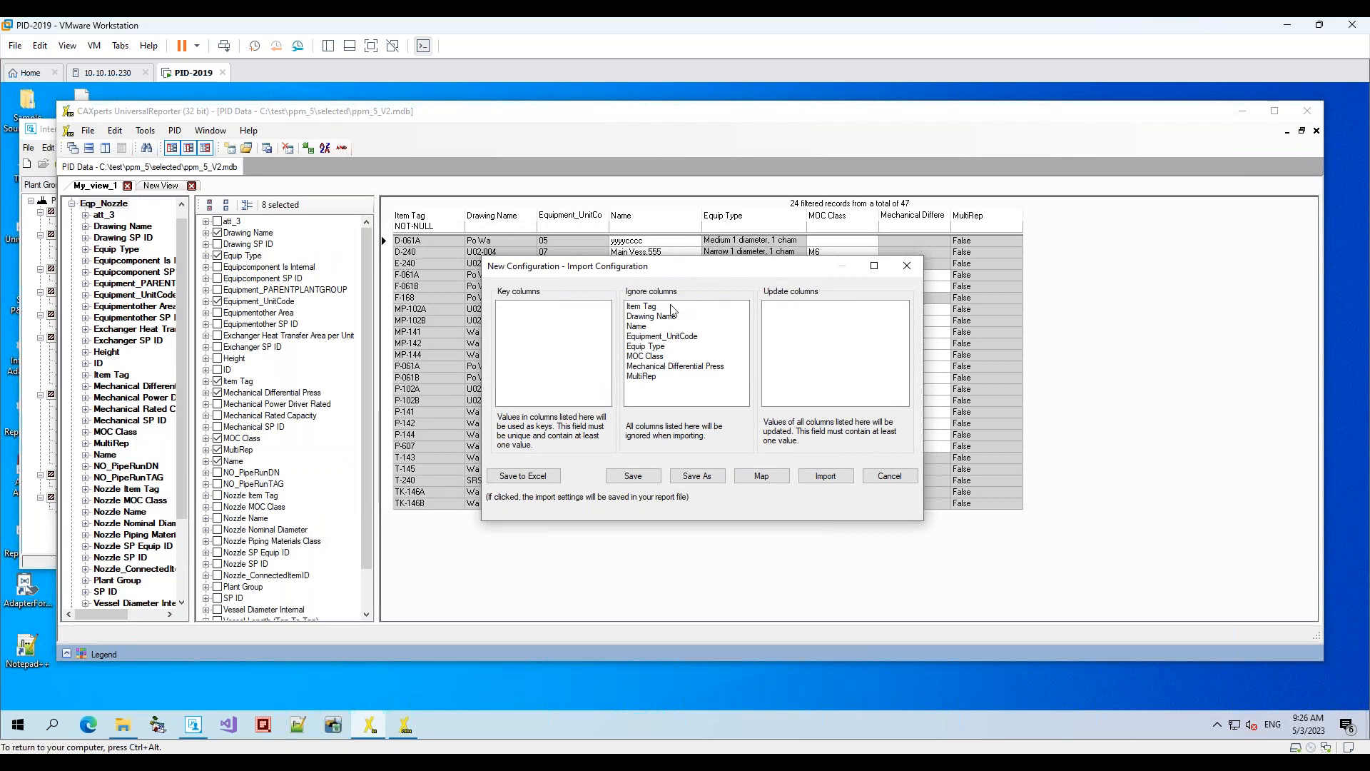
pyautogui.moveTo(637, 309); pyautogui.dragTo(508, 312)
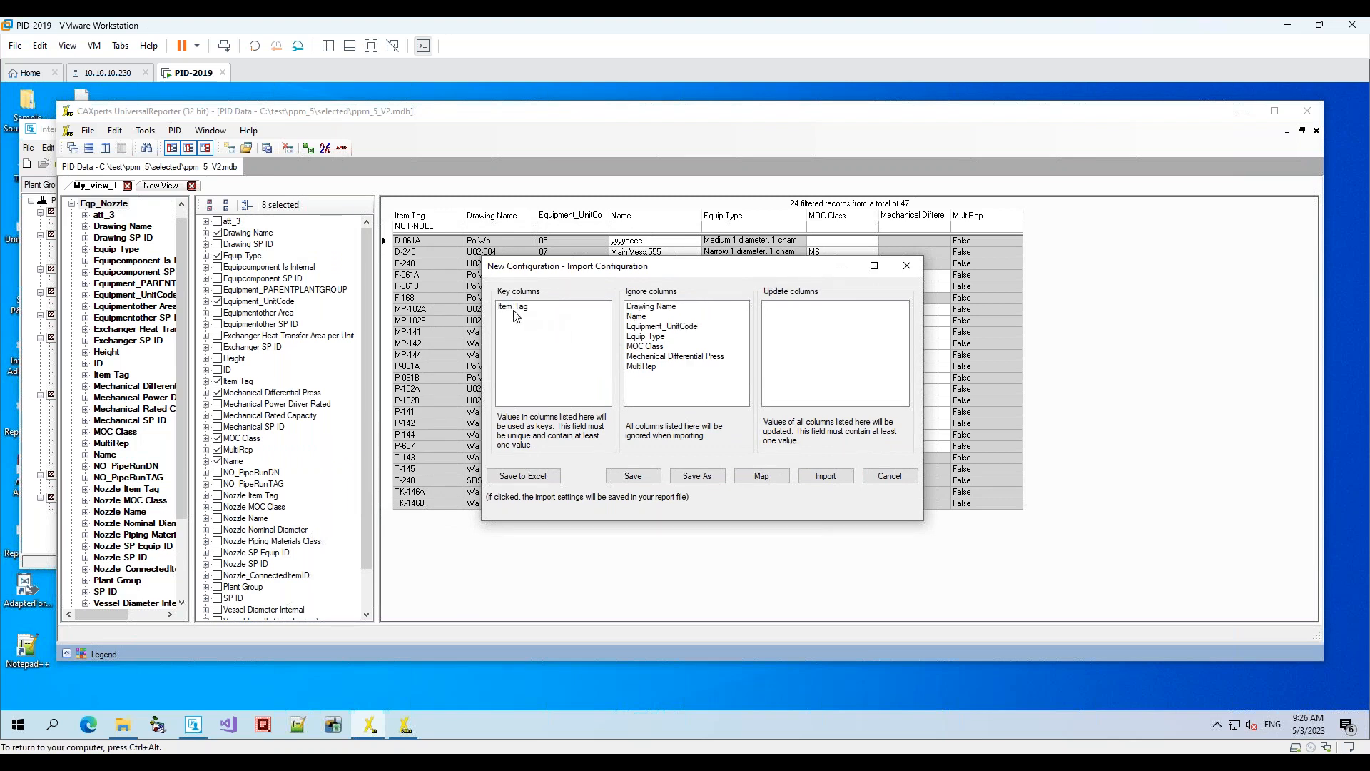
pyautogui.moveTo(649, 317); pyautogui.dragTo(815, 327)
pyautogui.moveTo(660, 339); pyautogui.dragTo(782, 347)
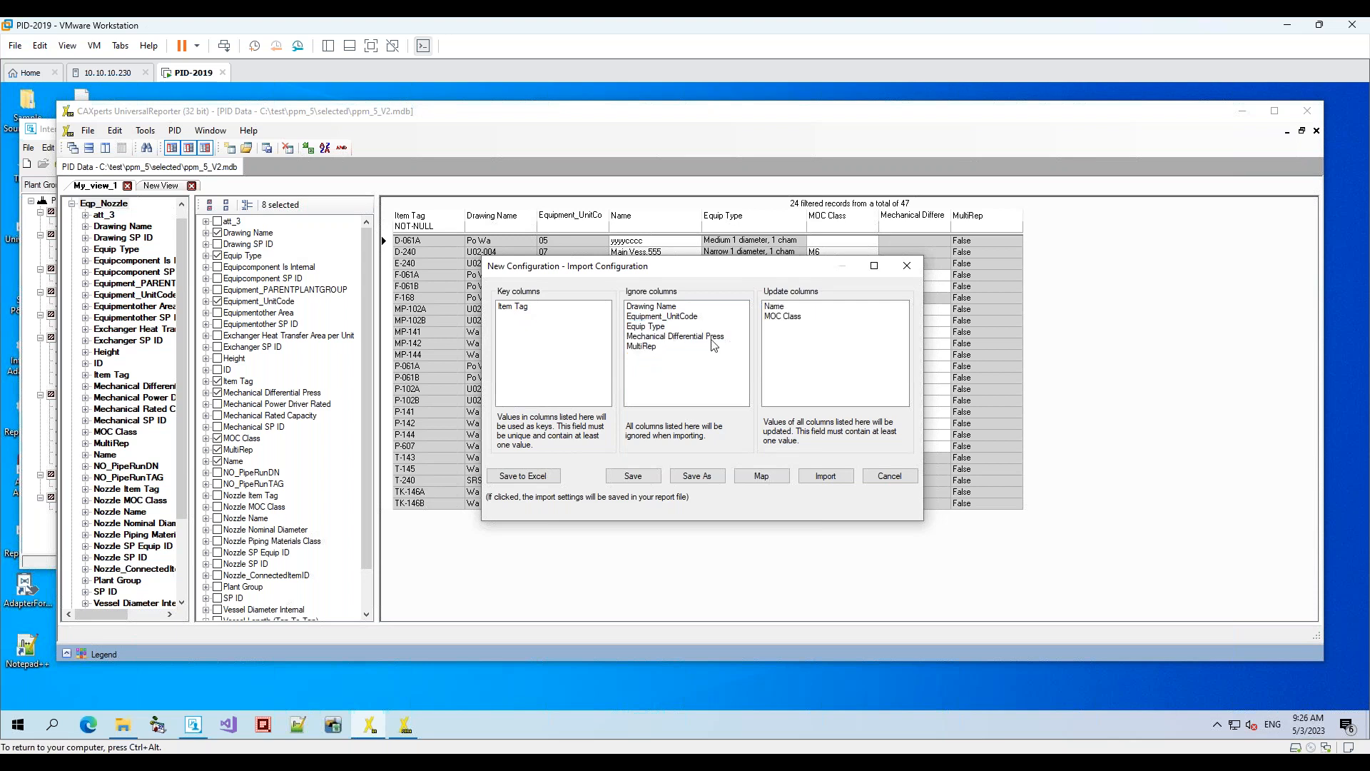
pyautogui.moveTo(671, 337); pyautogui.dragTo(796, 350)
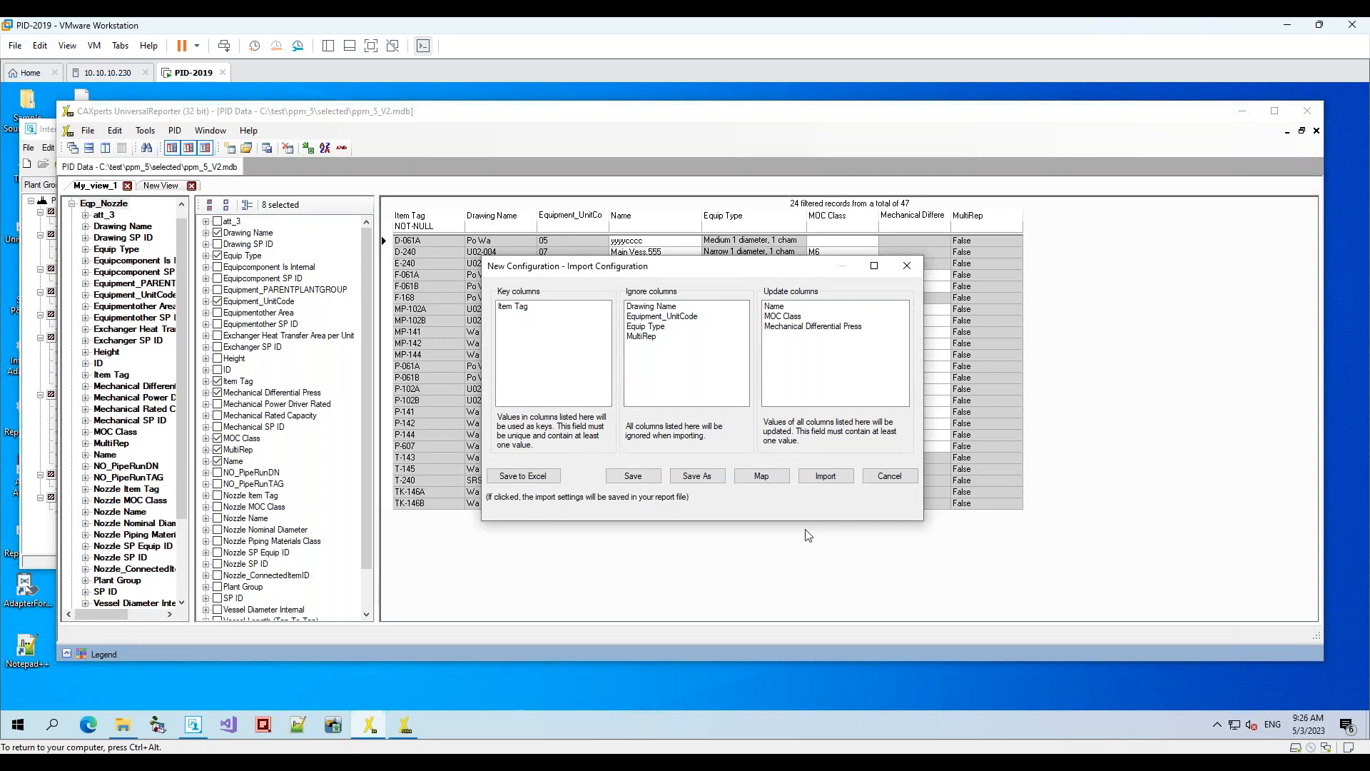
pyautogui.click(828, 477)
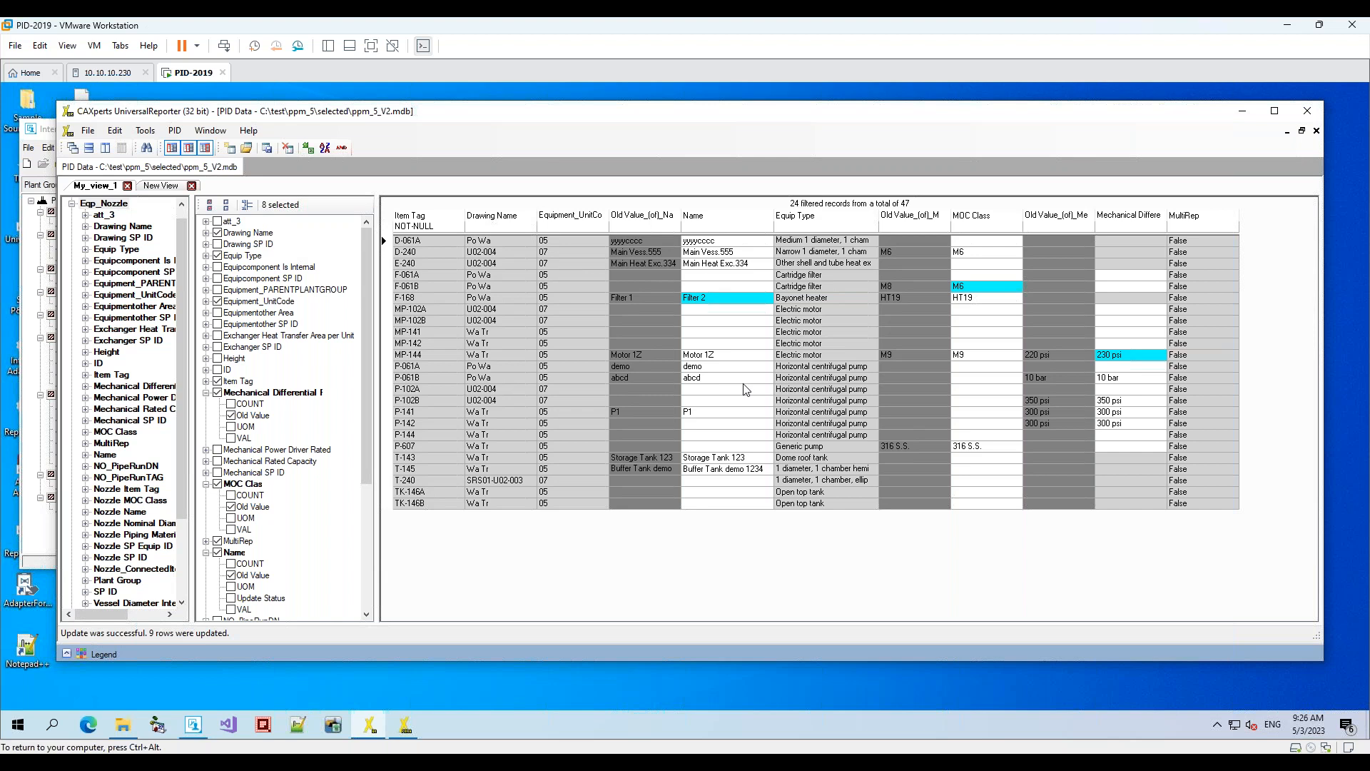
# Reset the imported MOC Class of cartridge filter F-061B and write the other imported changes to SmartPlant PID
pyautogui.rightClick(1008, 293)
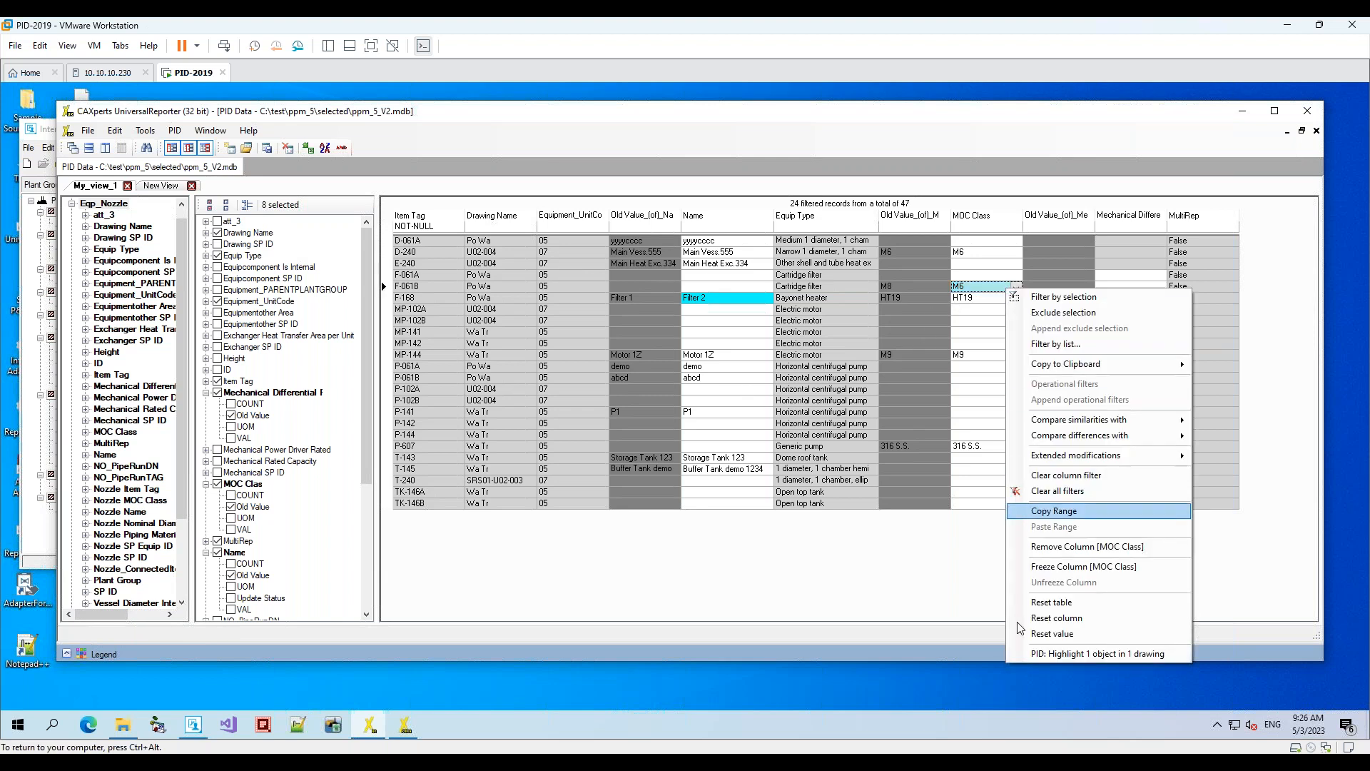
pyautogui.click(1072, 635)
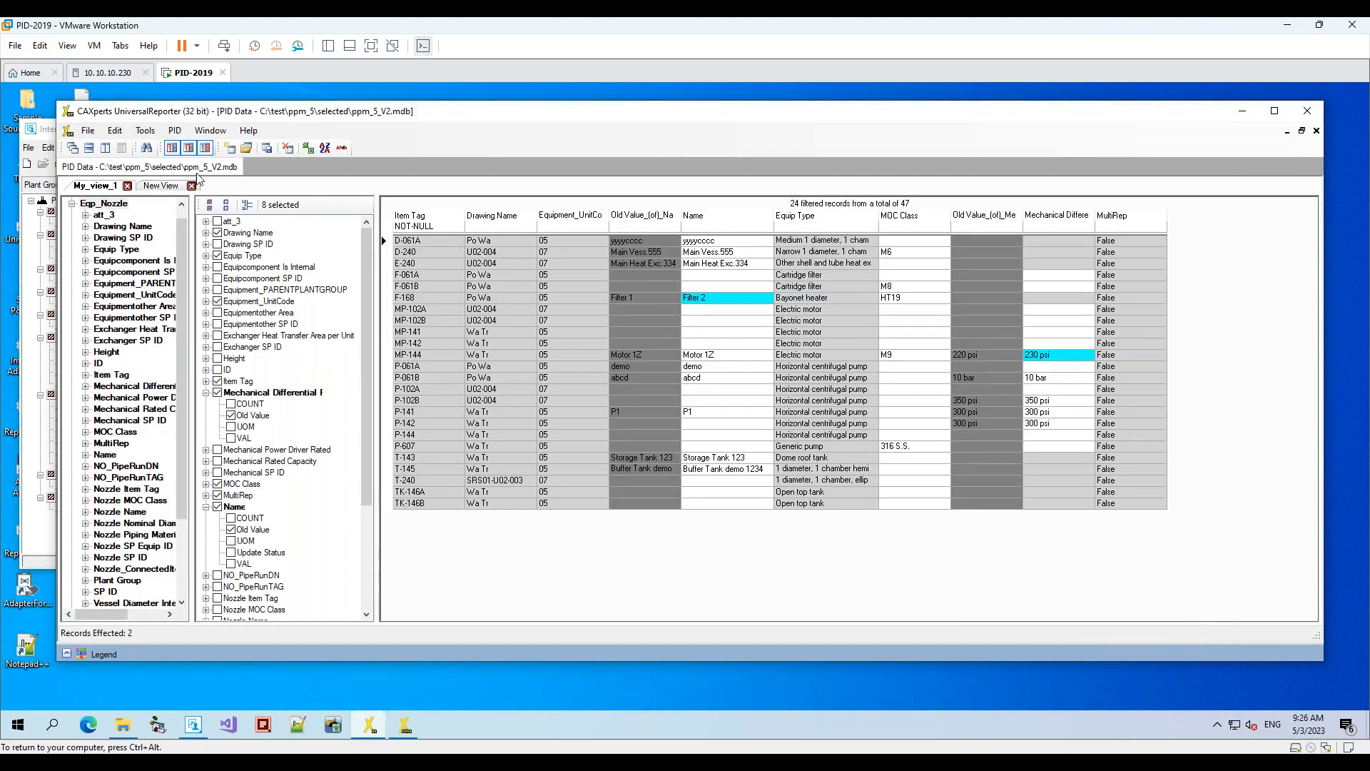
pyautogui.click(187, 136)
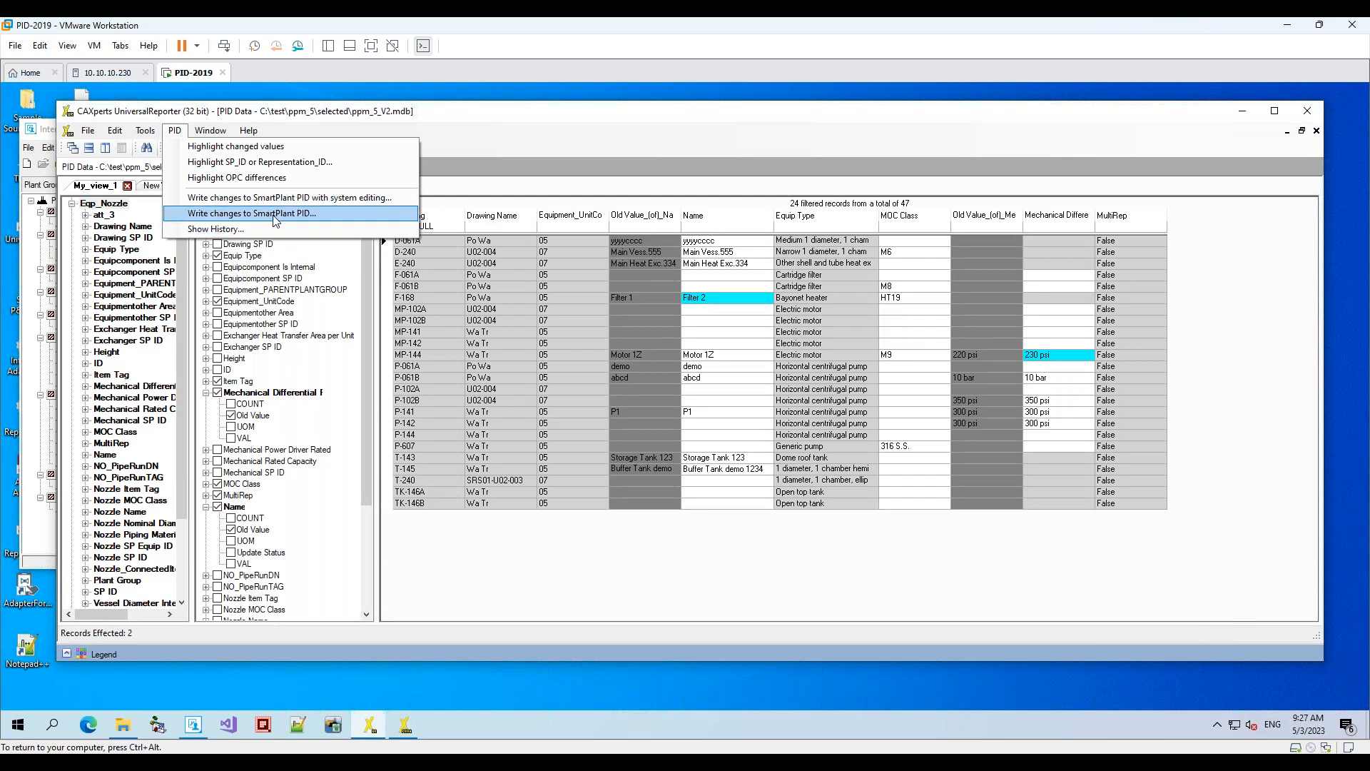
pyautogui.click(270, 218)
pyautogui.click(336, 416)
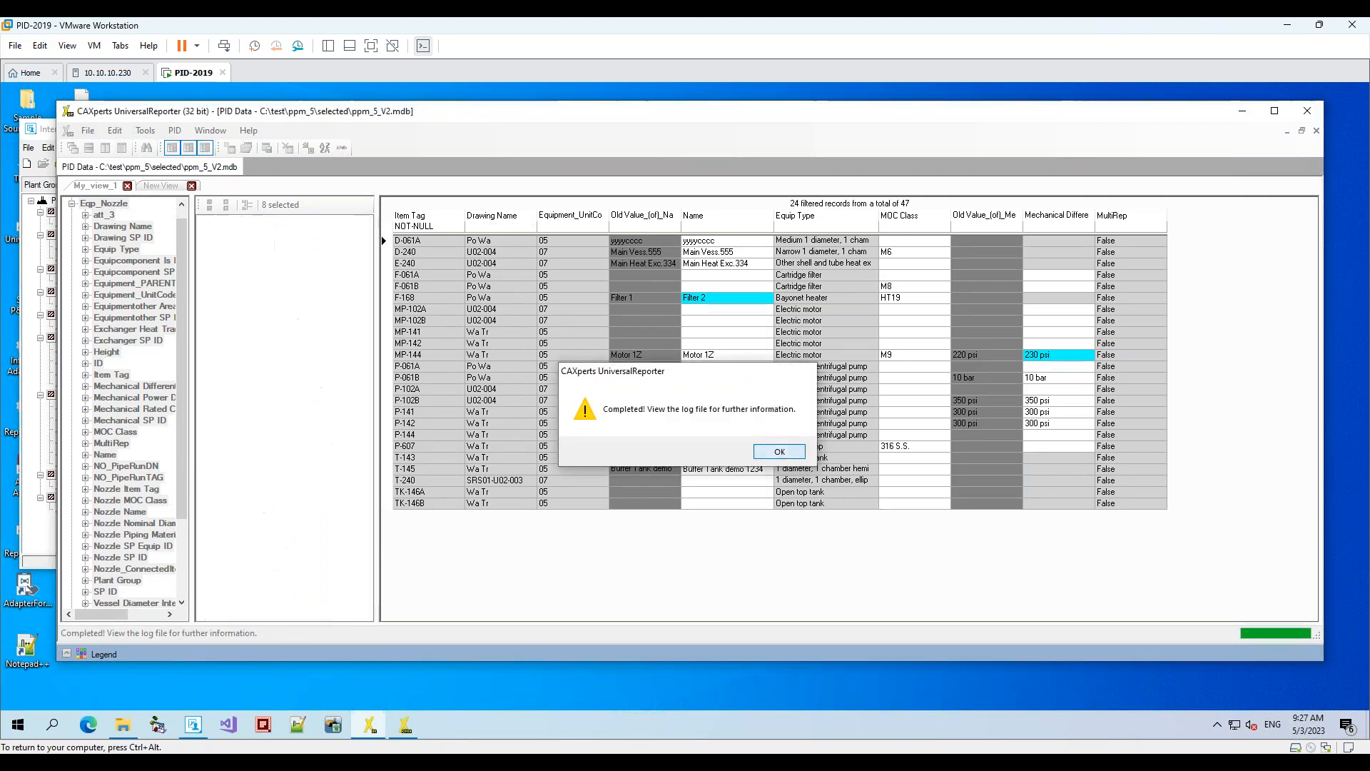
pyautogui.press('Return')
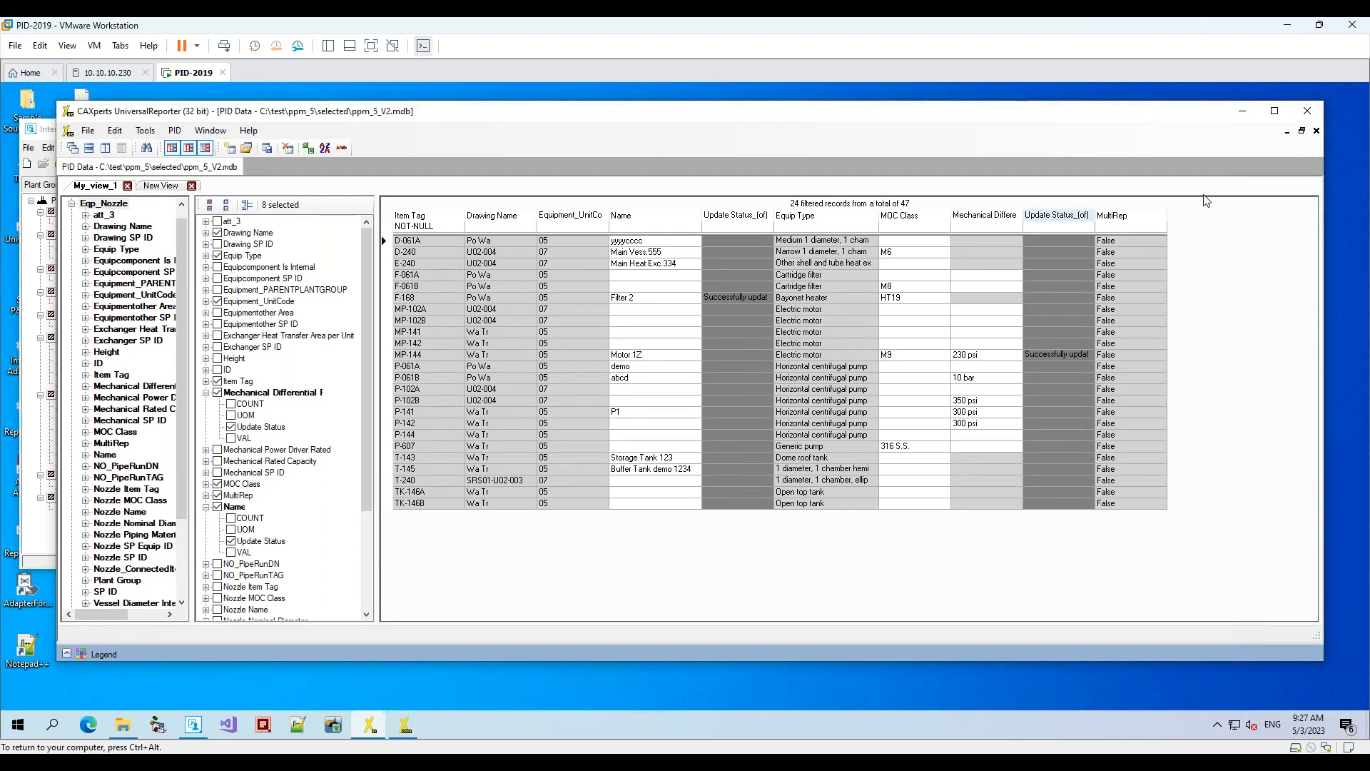
# Switch to Smart P&ID Drawing Manager and add the Out-of-Date Drawing Status property to the current view of the Steam Generation Unit drawings
pyautogui.click(1243, 111)
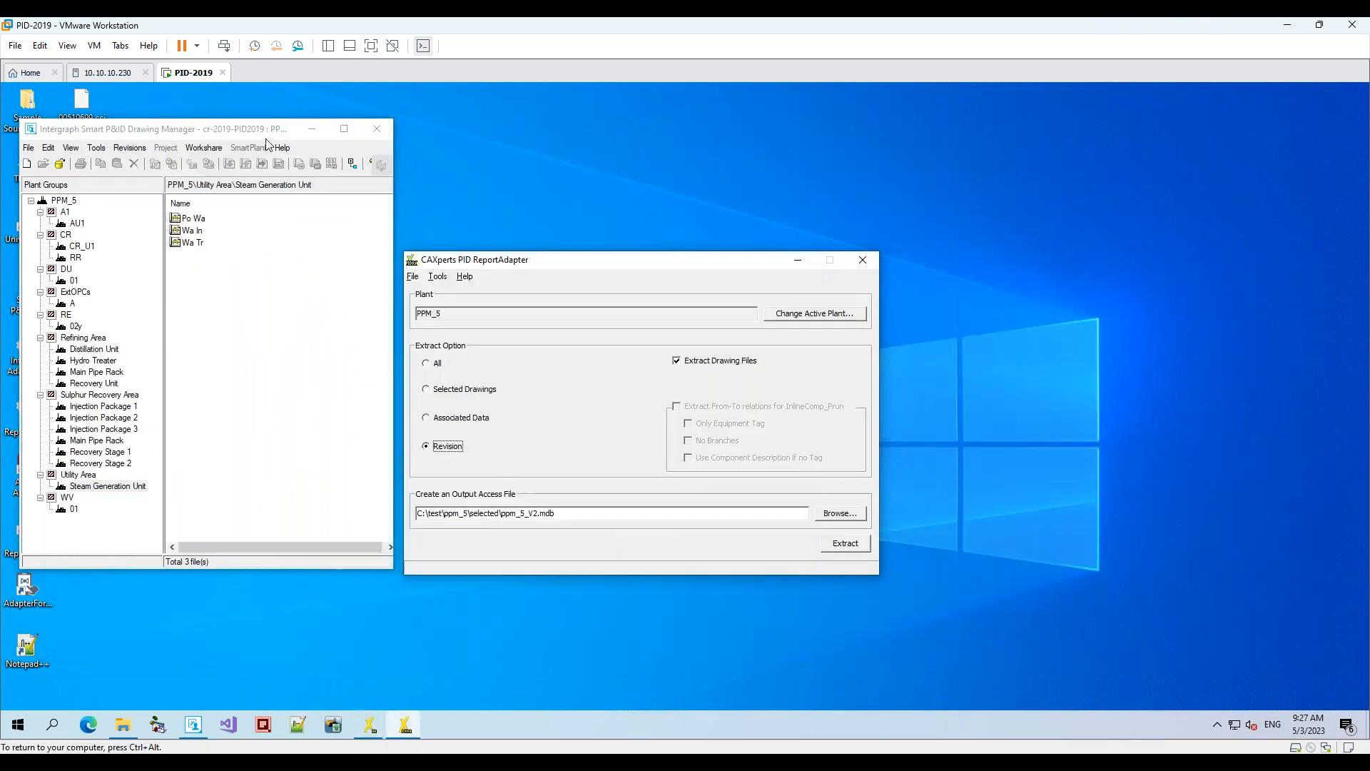
pyautogui.click(71, 148)
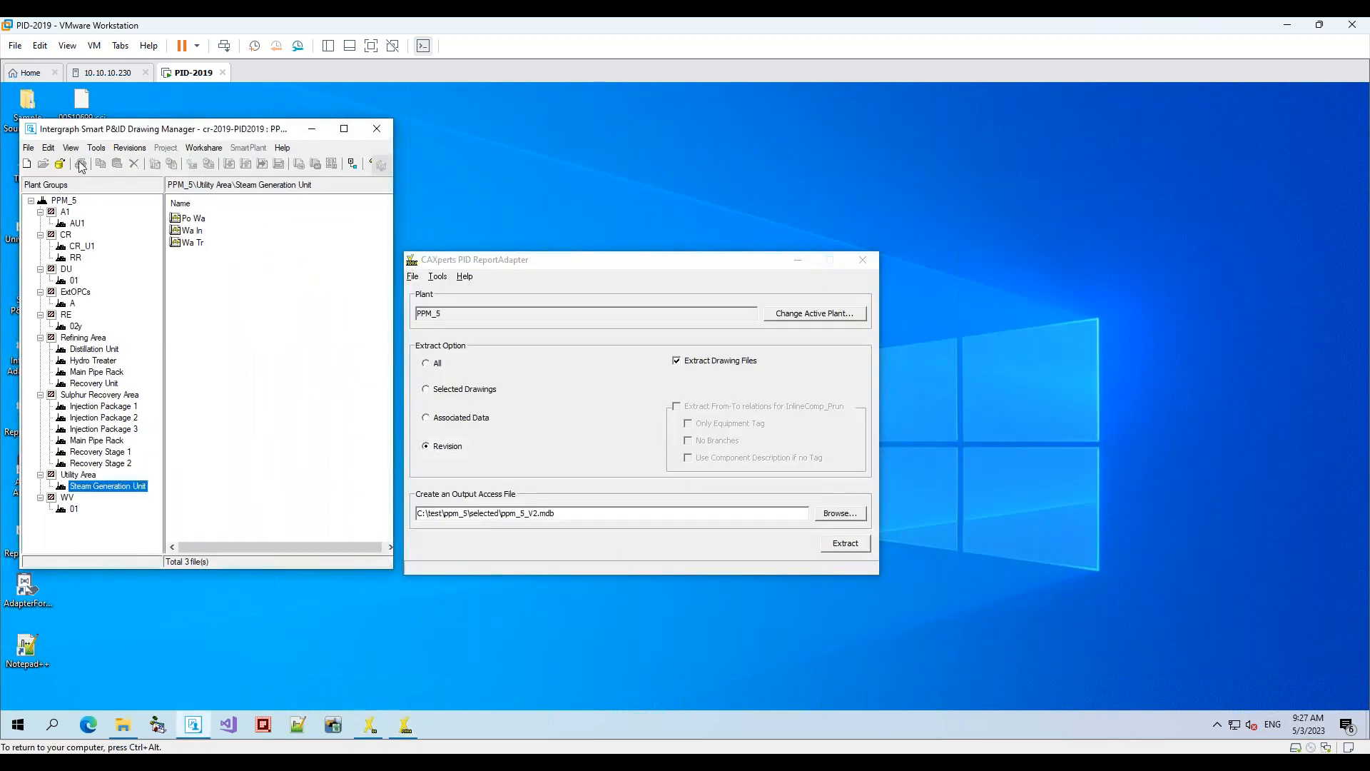
pyautogui.click(71, 148)
pyautogui.click(107, 213)
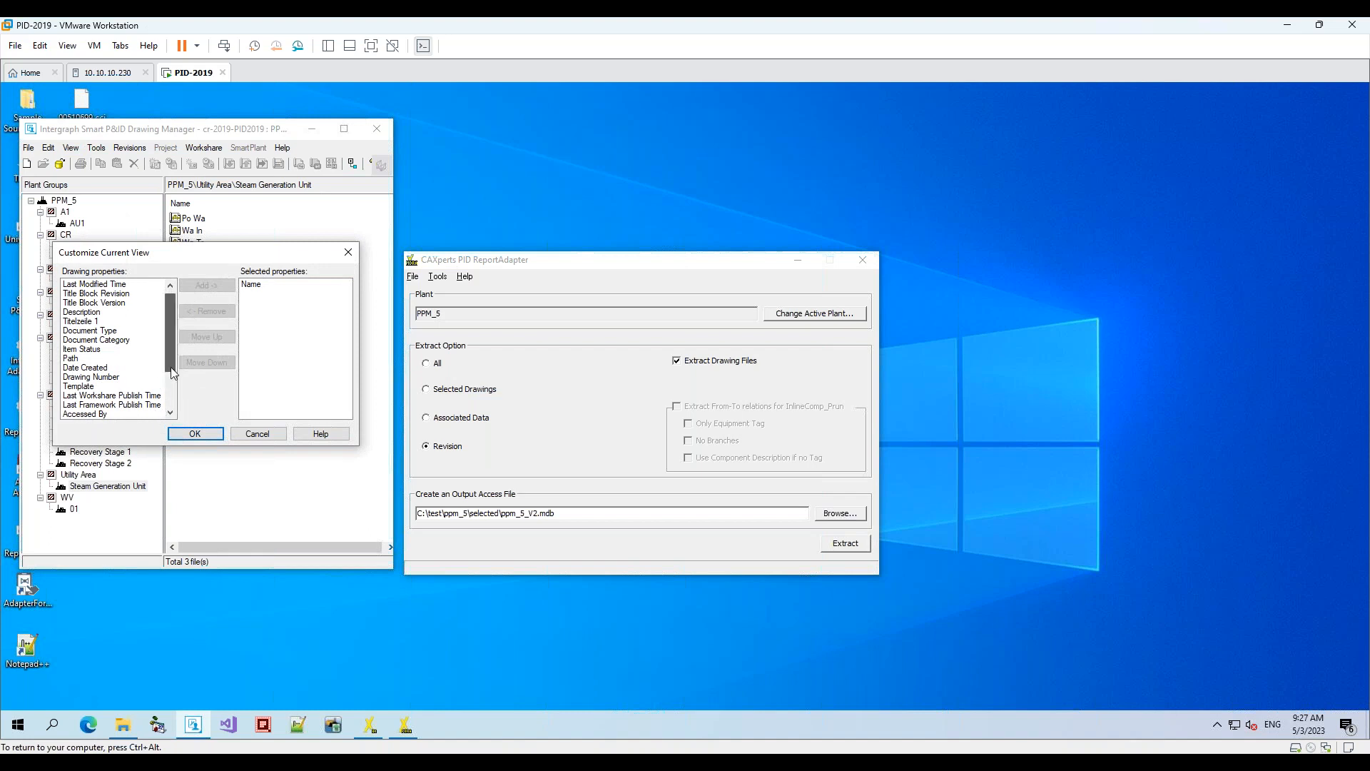
pyautogui.moveTo(170, 367); pyautogui.dragTo(173, 412)
pyautogui.click(146, 414)
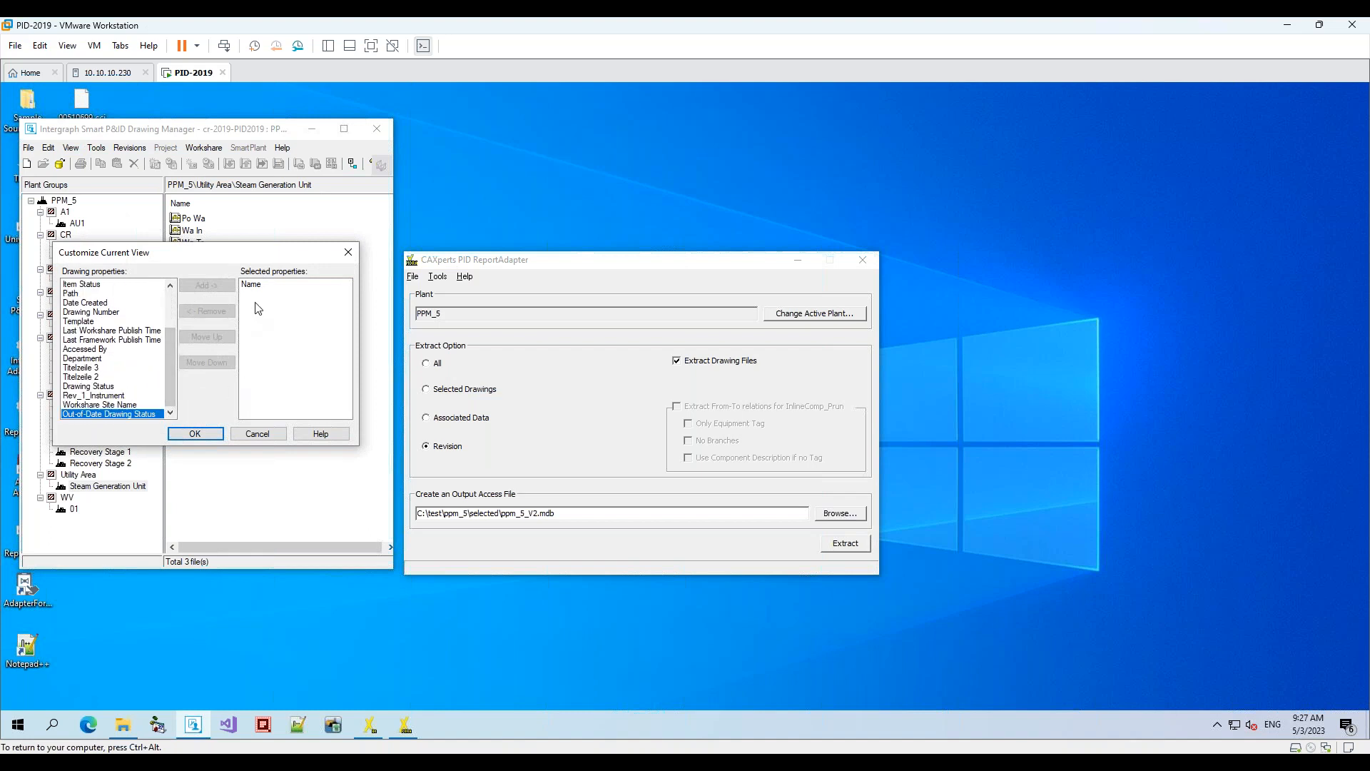
pyautogui.click(207, 285)
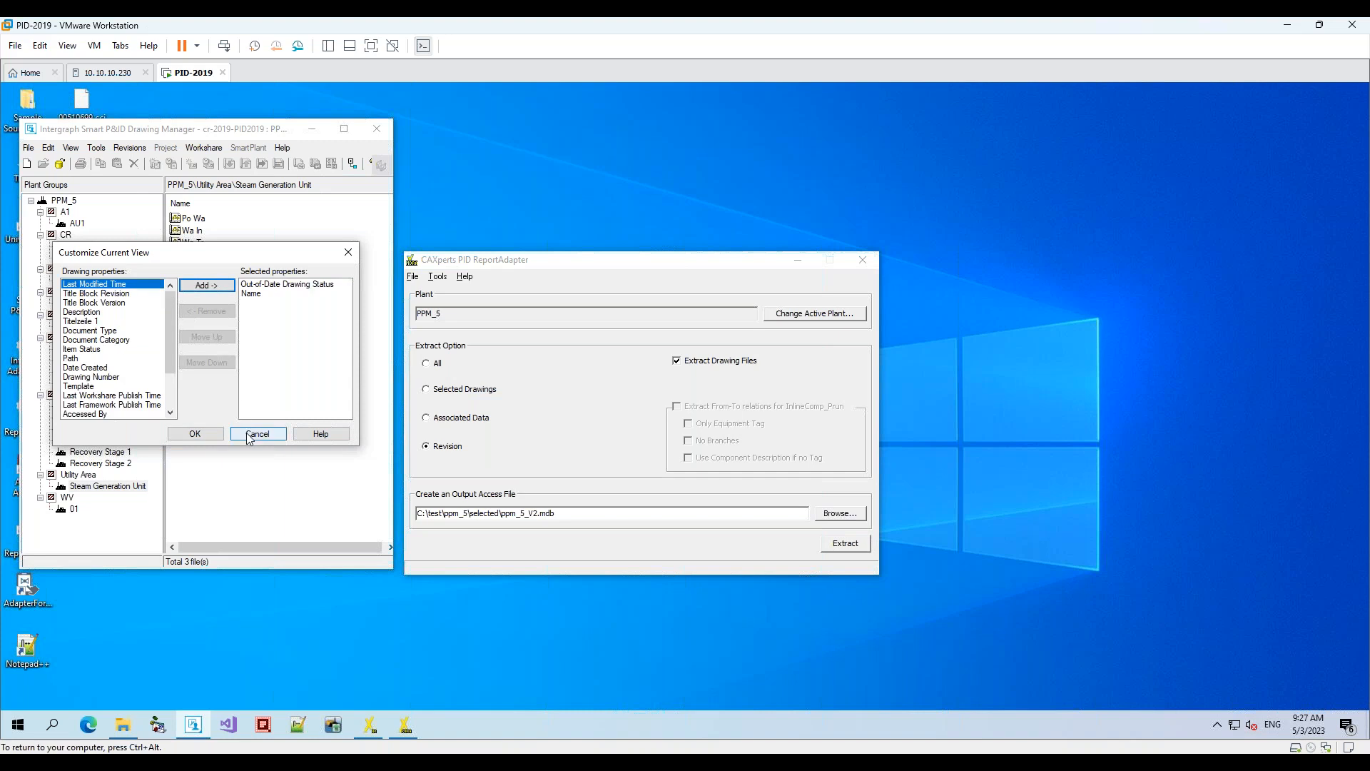
pyautogui.click(195, 433)
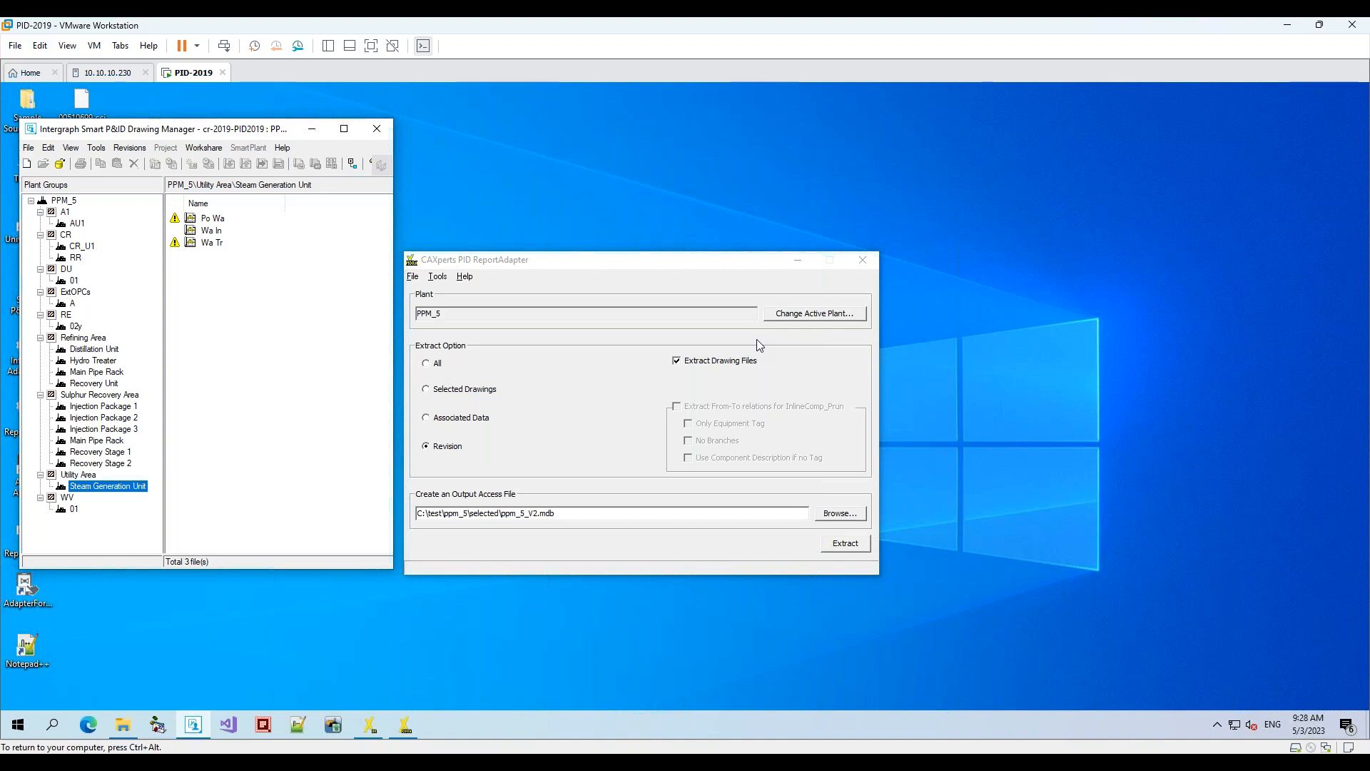
# Switch to the PowerPoint webinar presentation and show the closing "Thank You !" slide 13
pyautogui.click(1286, 178)
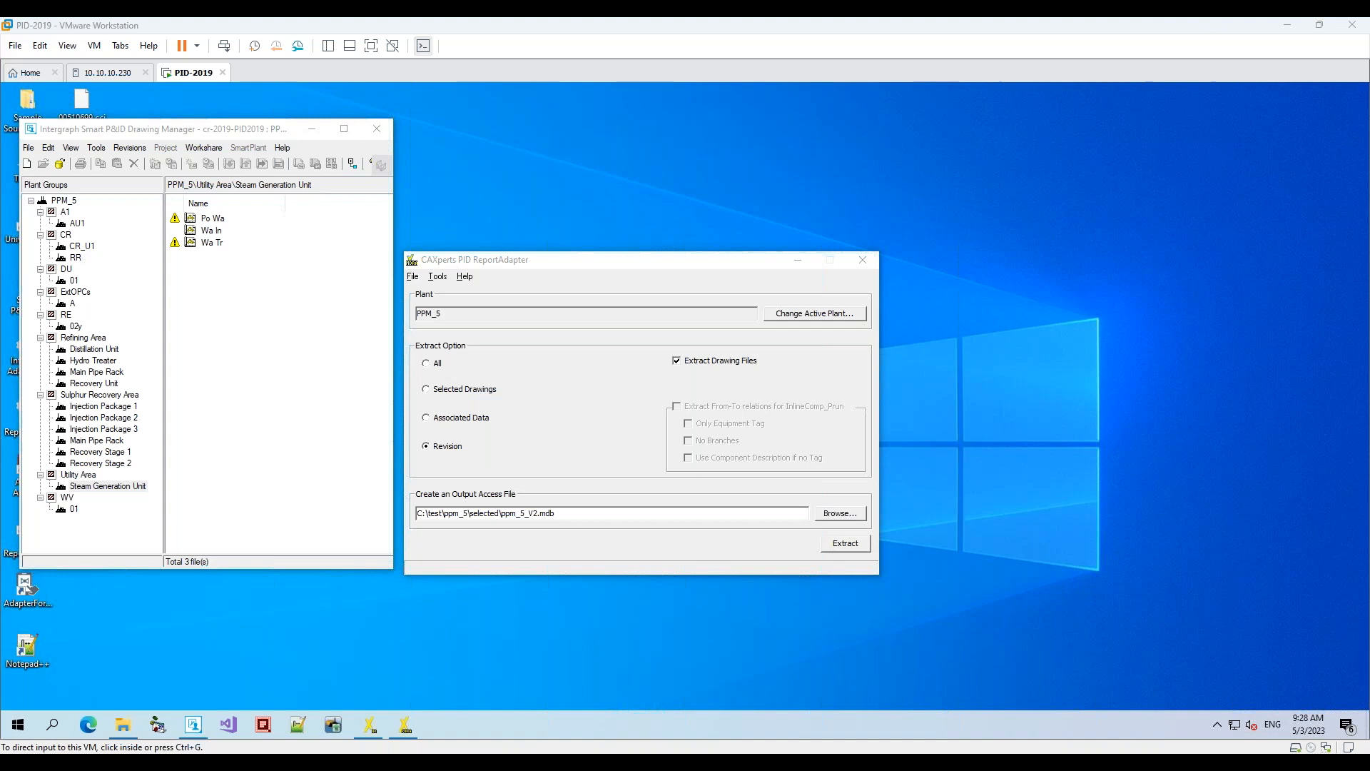
pyautogui.hotkey('alt', 'Tab')
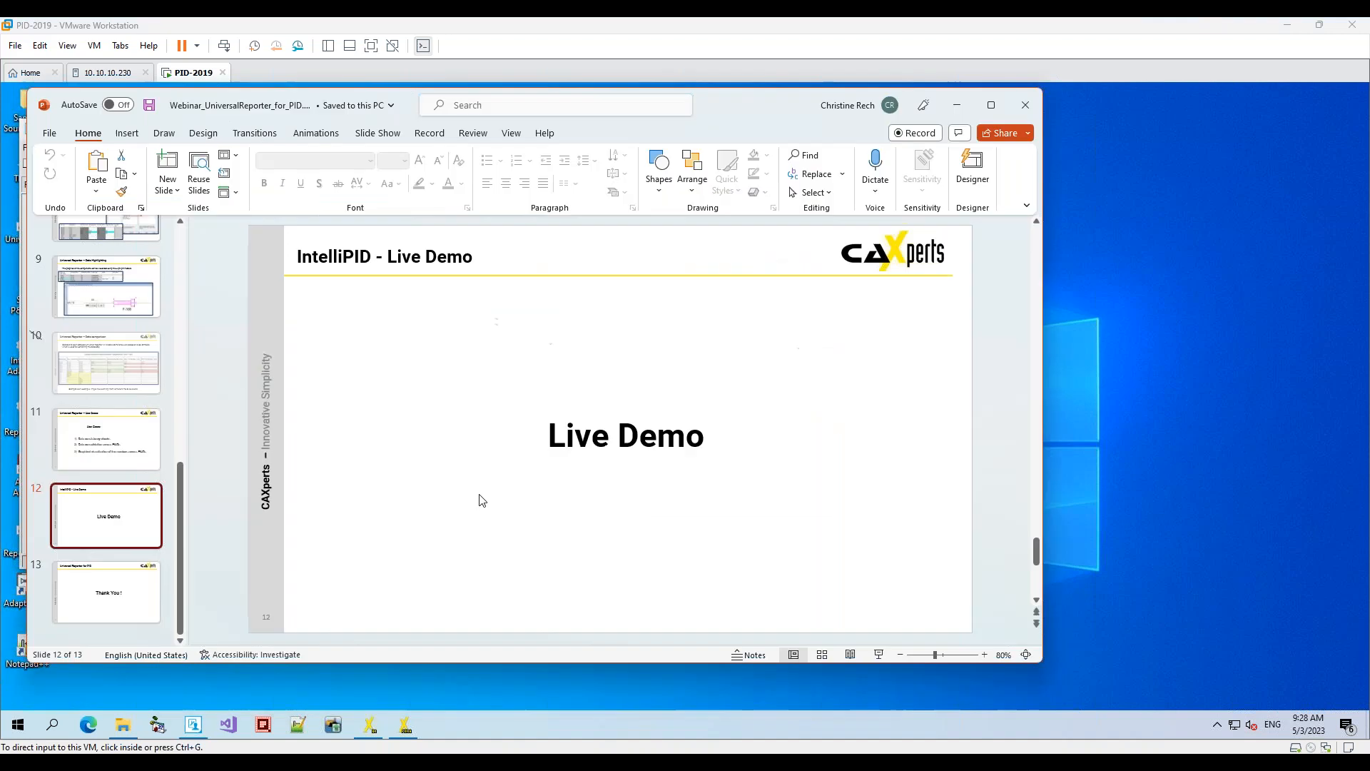
pyautogui.click(106, 589)
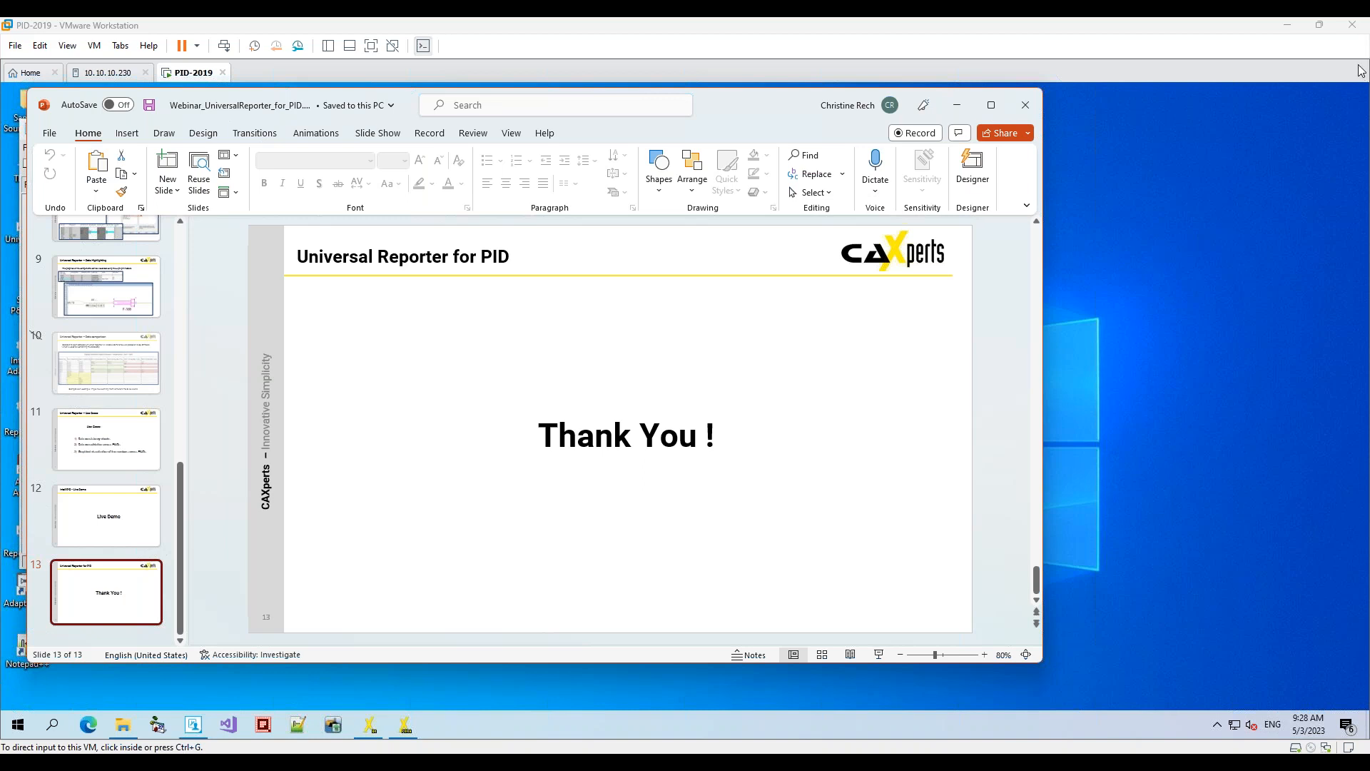
pyautogui.click(1355, 104)
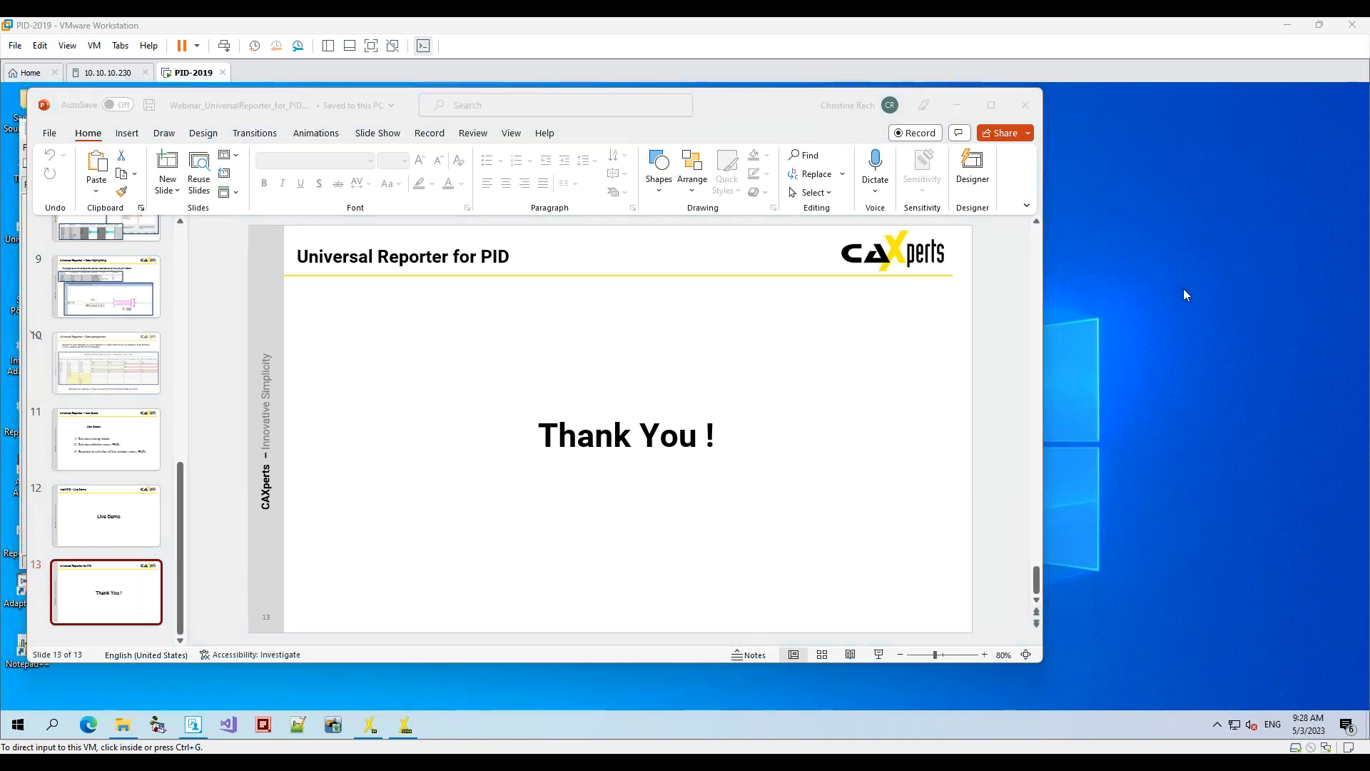